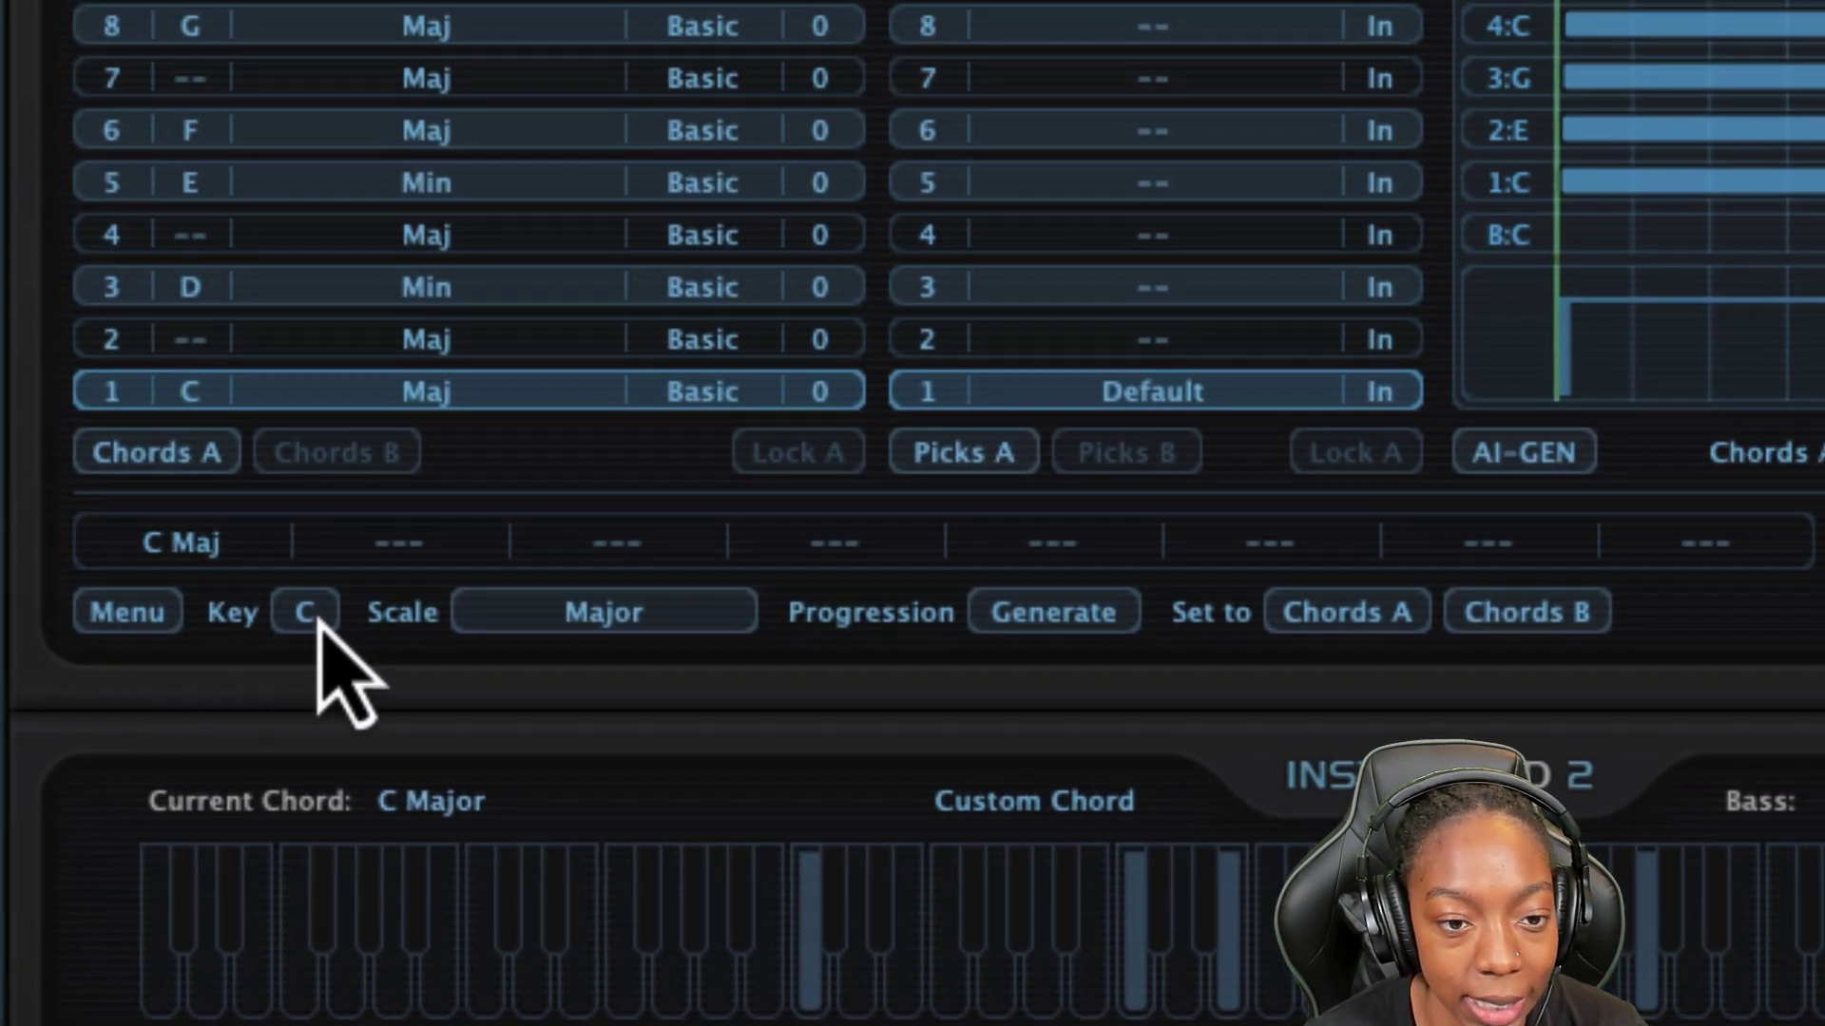
# - Set the progression key to F and assign the generated chord progression to the Chords A bank
pyautogui.click(312, 625)
pyautogui.click(395, 273)
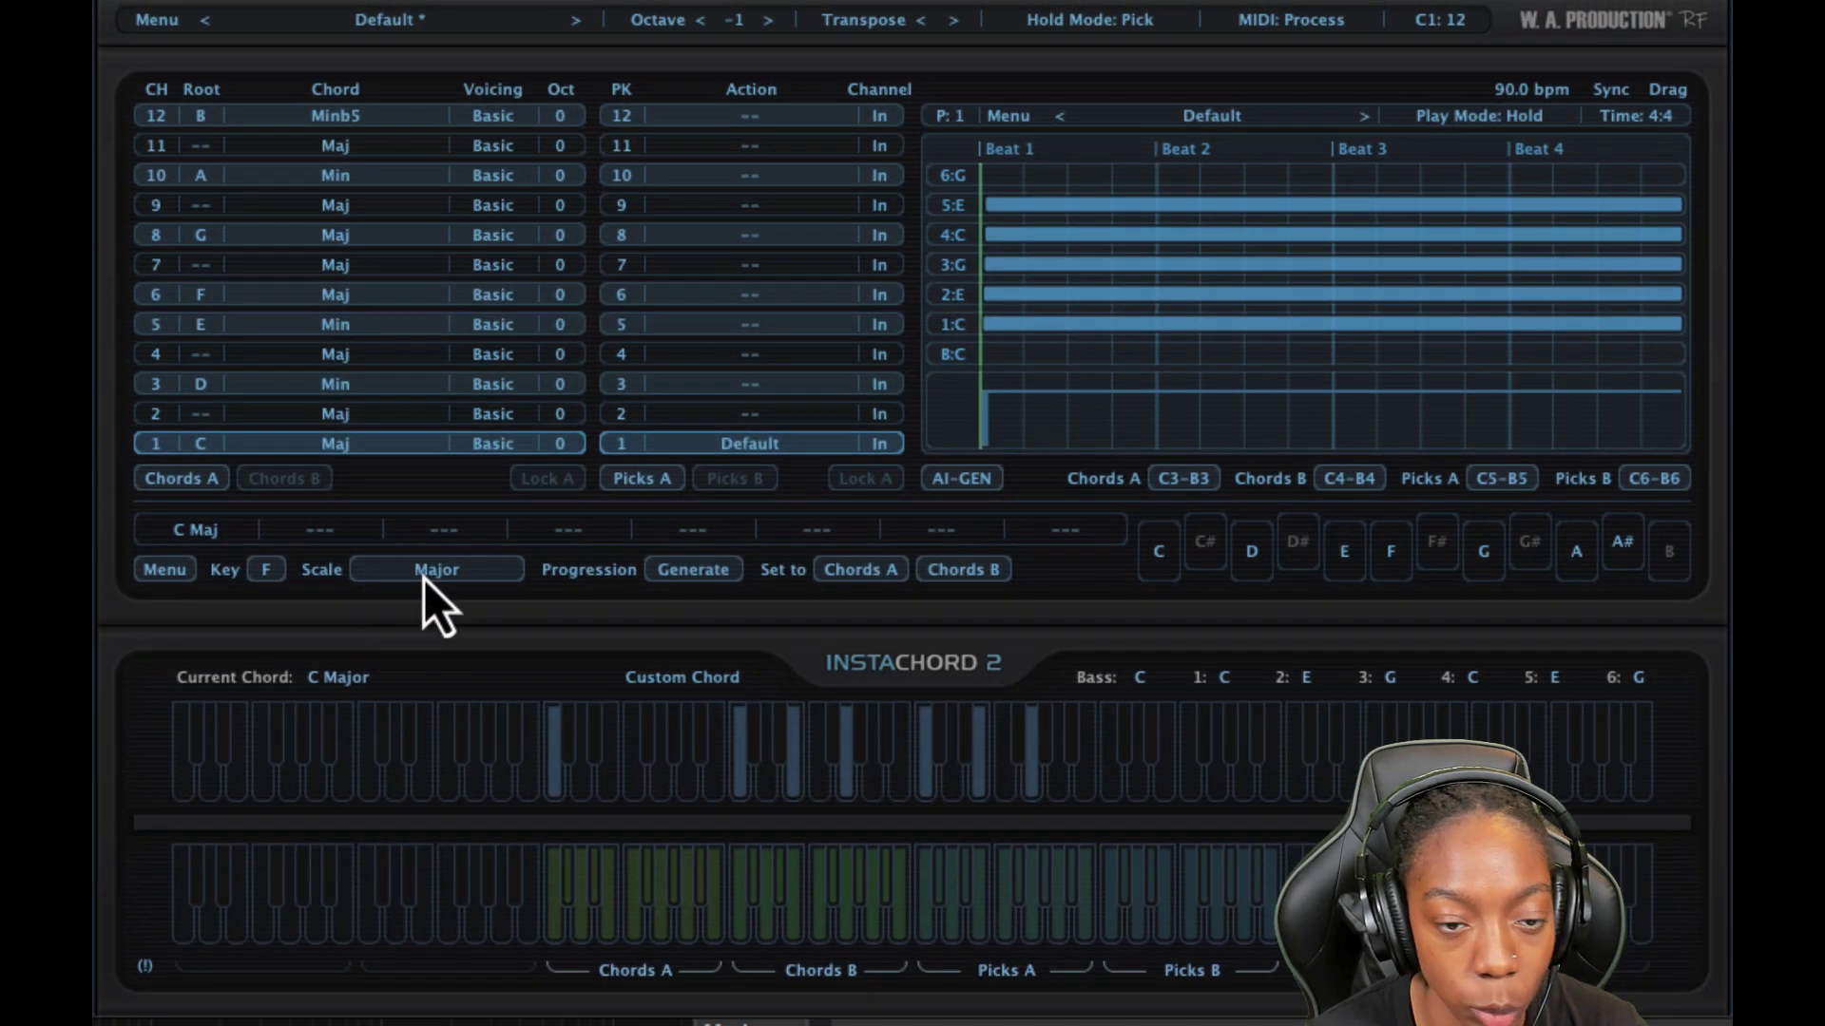
pyautogui.click(423, 579)
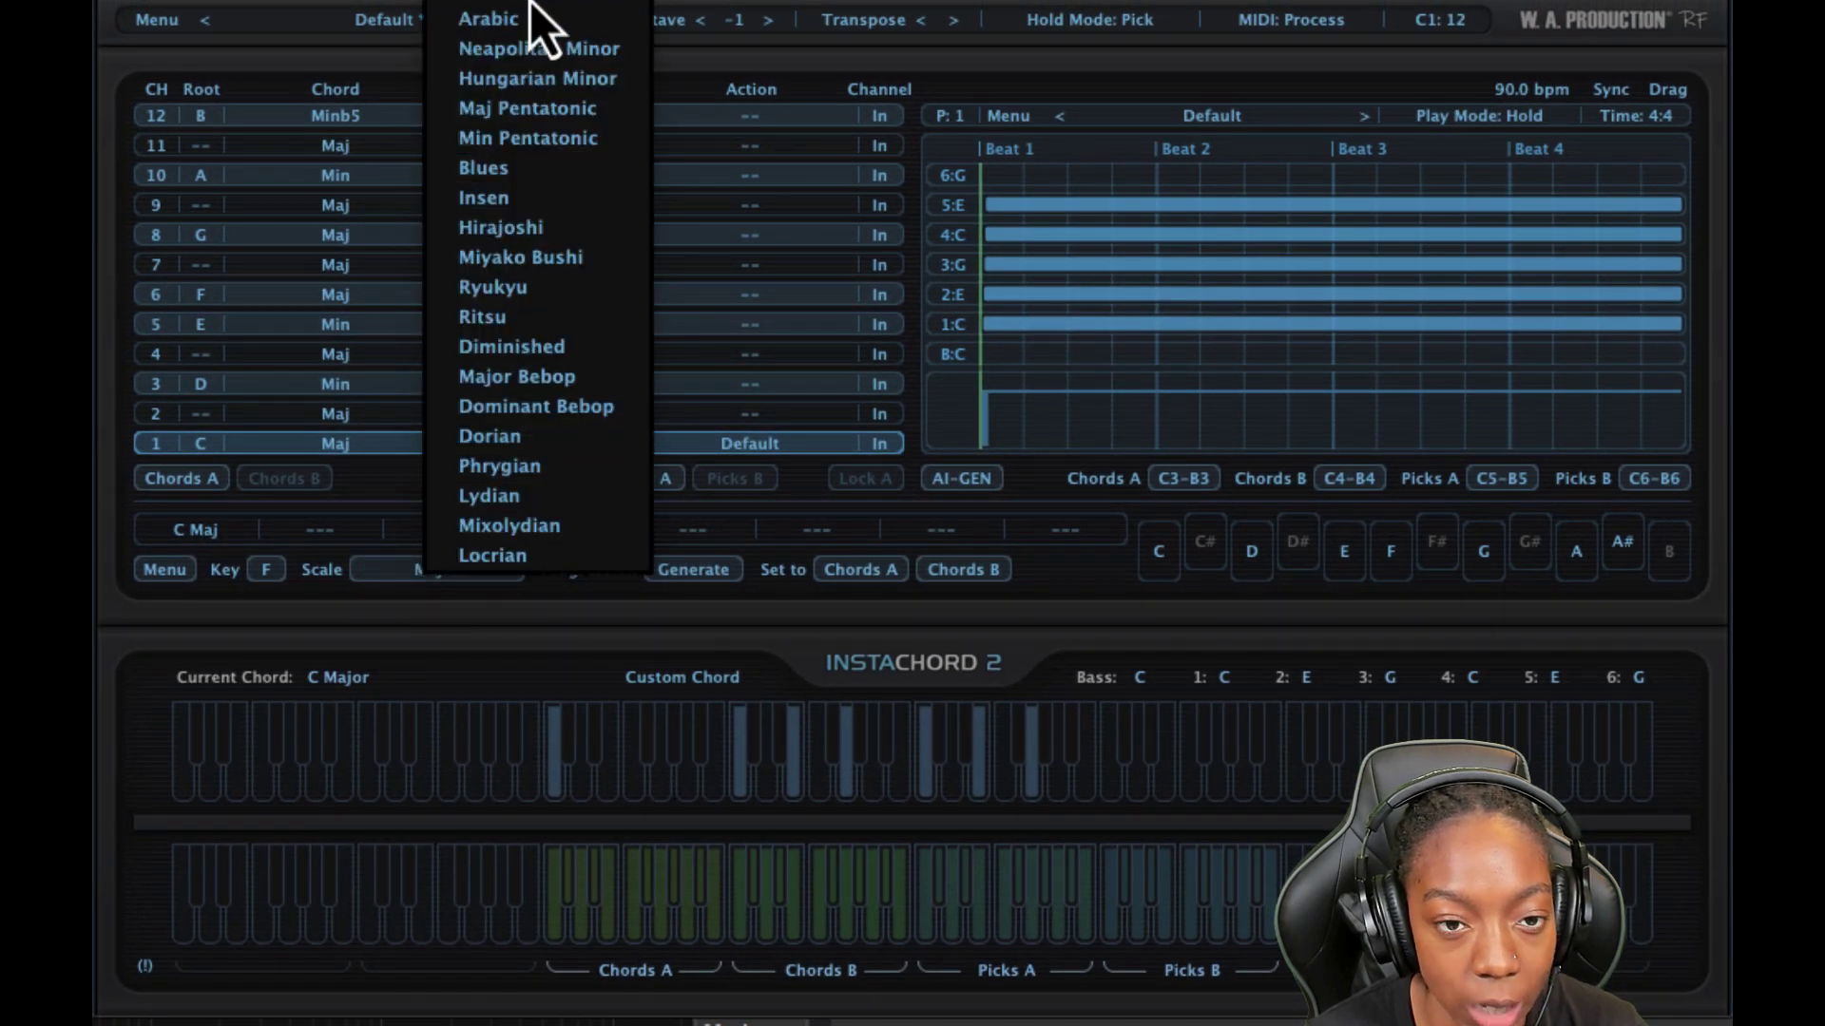
pyautogui.click(438, 600)
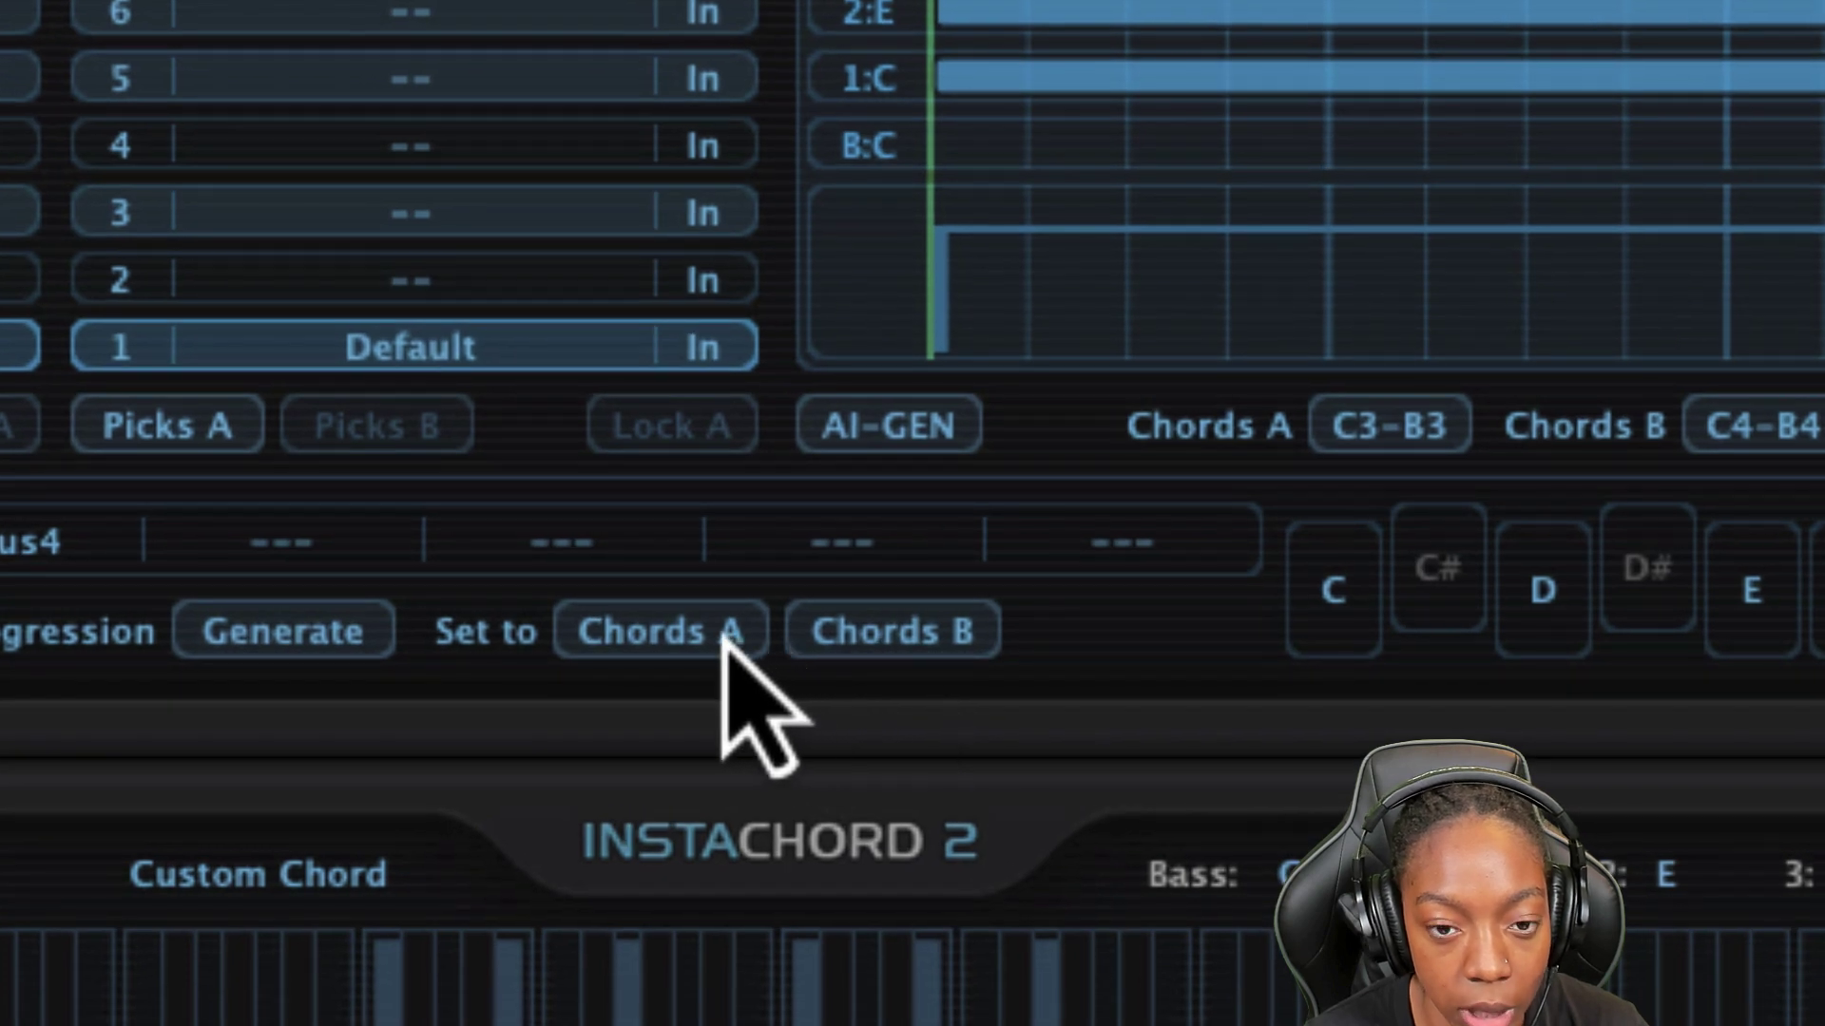
pyautogui.click(682, 647)
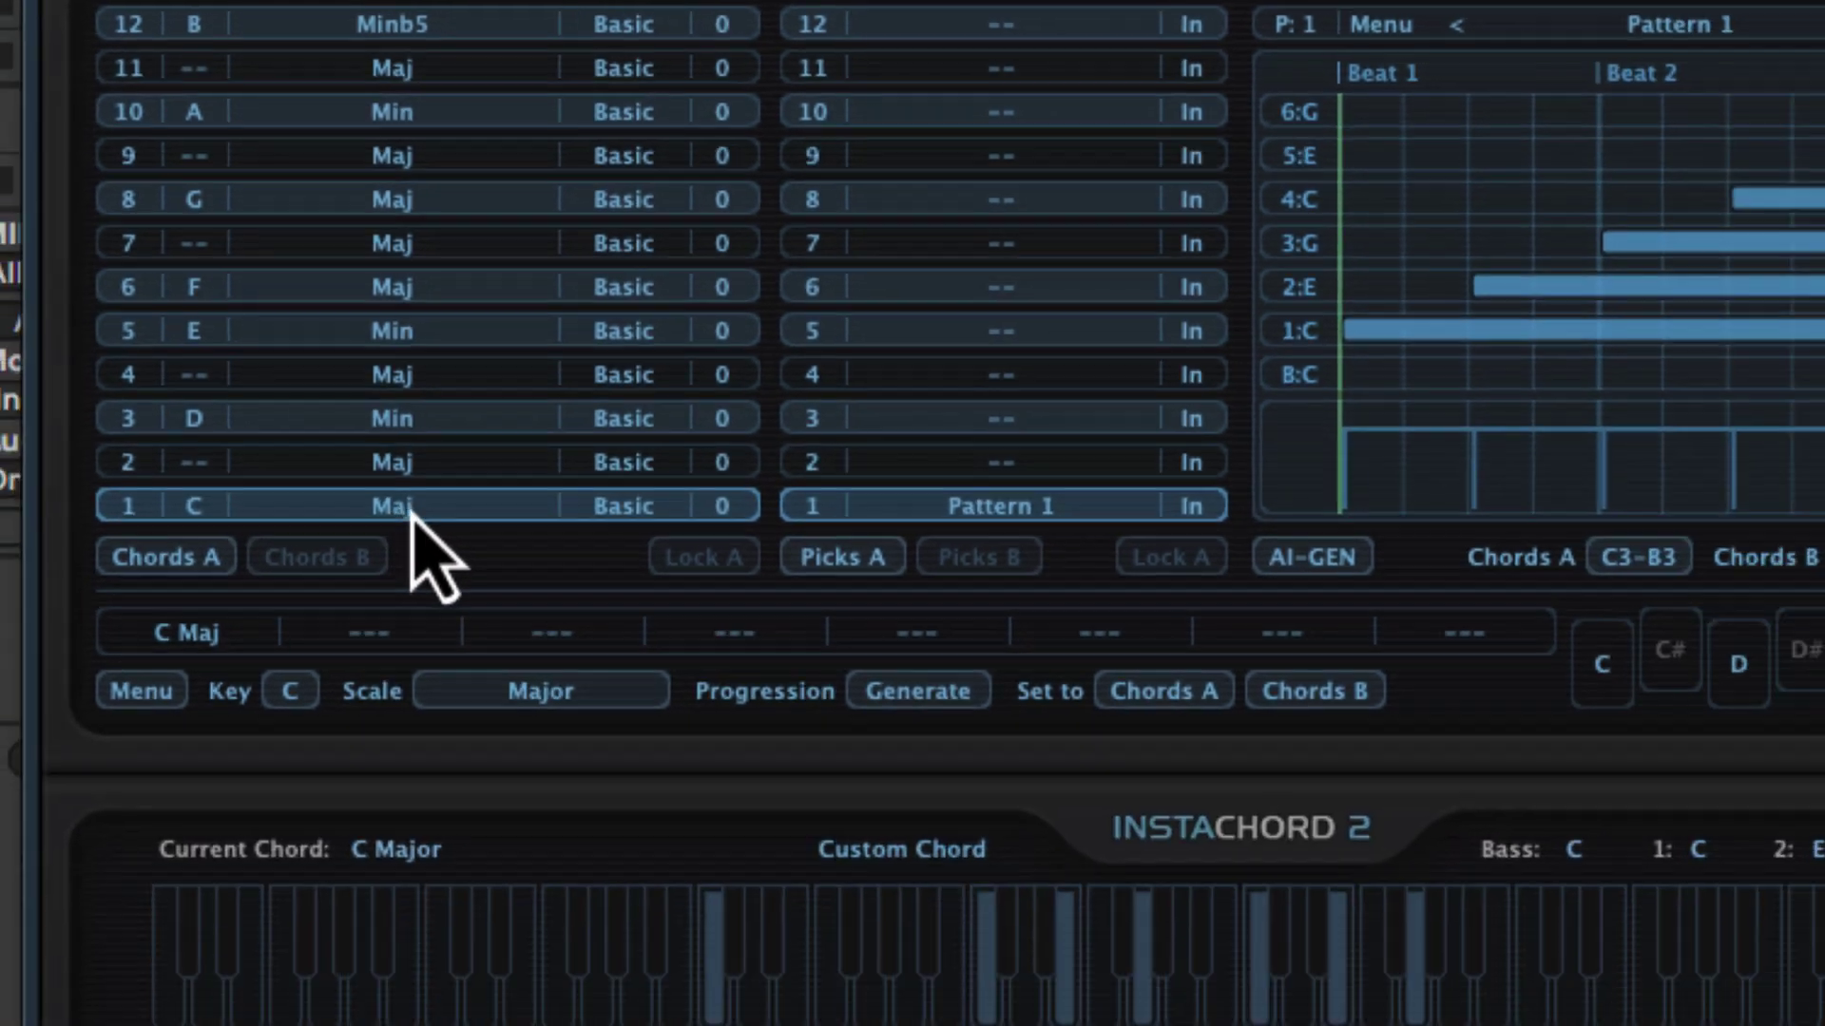
# - Set the F chord in slot 1 to Minor 7th and open the pattern presets for pick 1
pyautogui.click(437, 778)
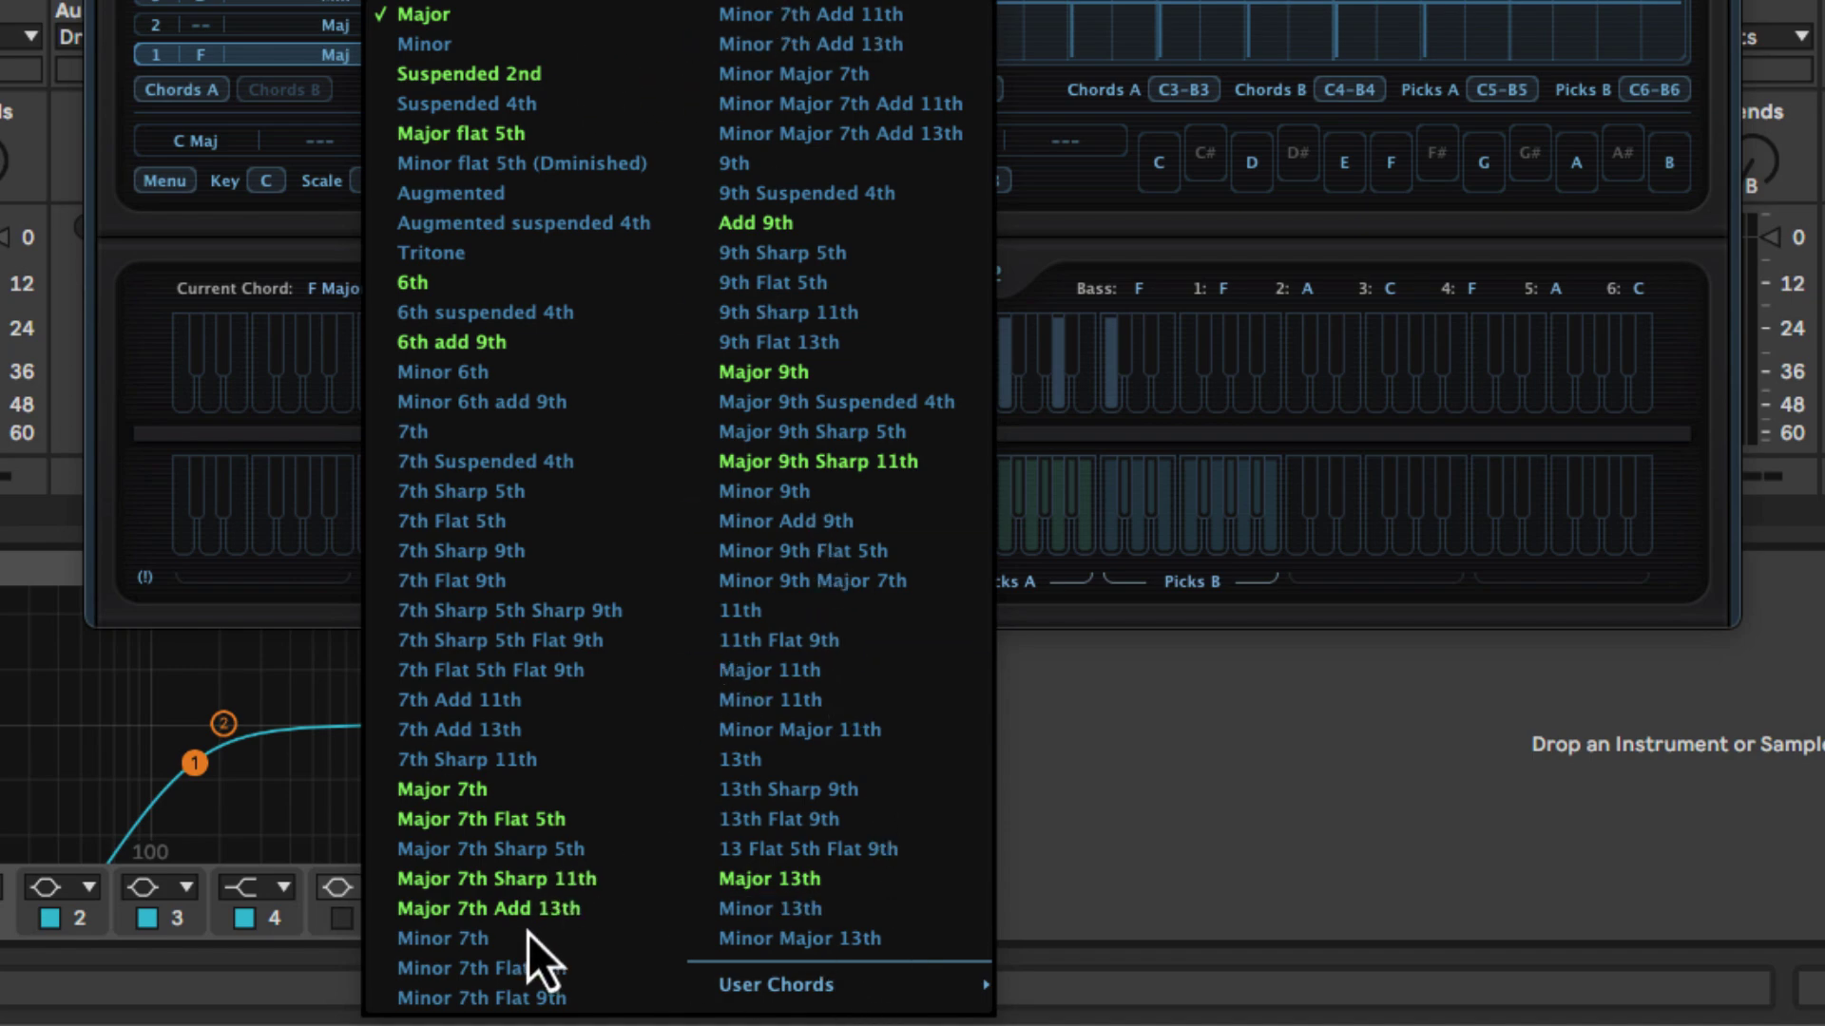
pyautogui.click(442, 938)
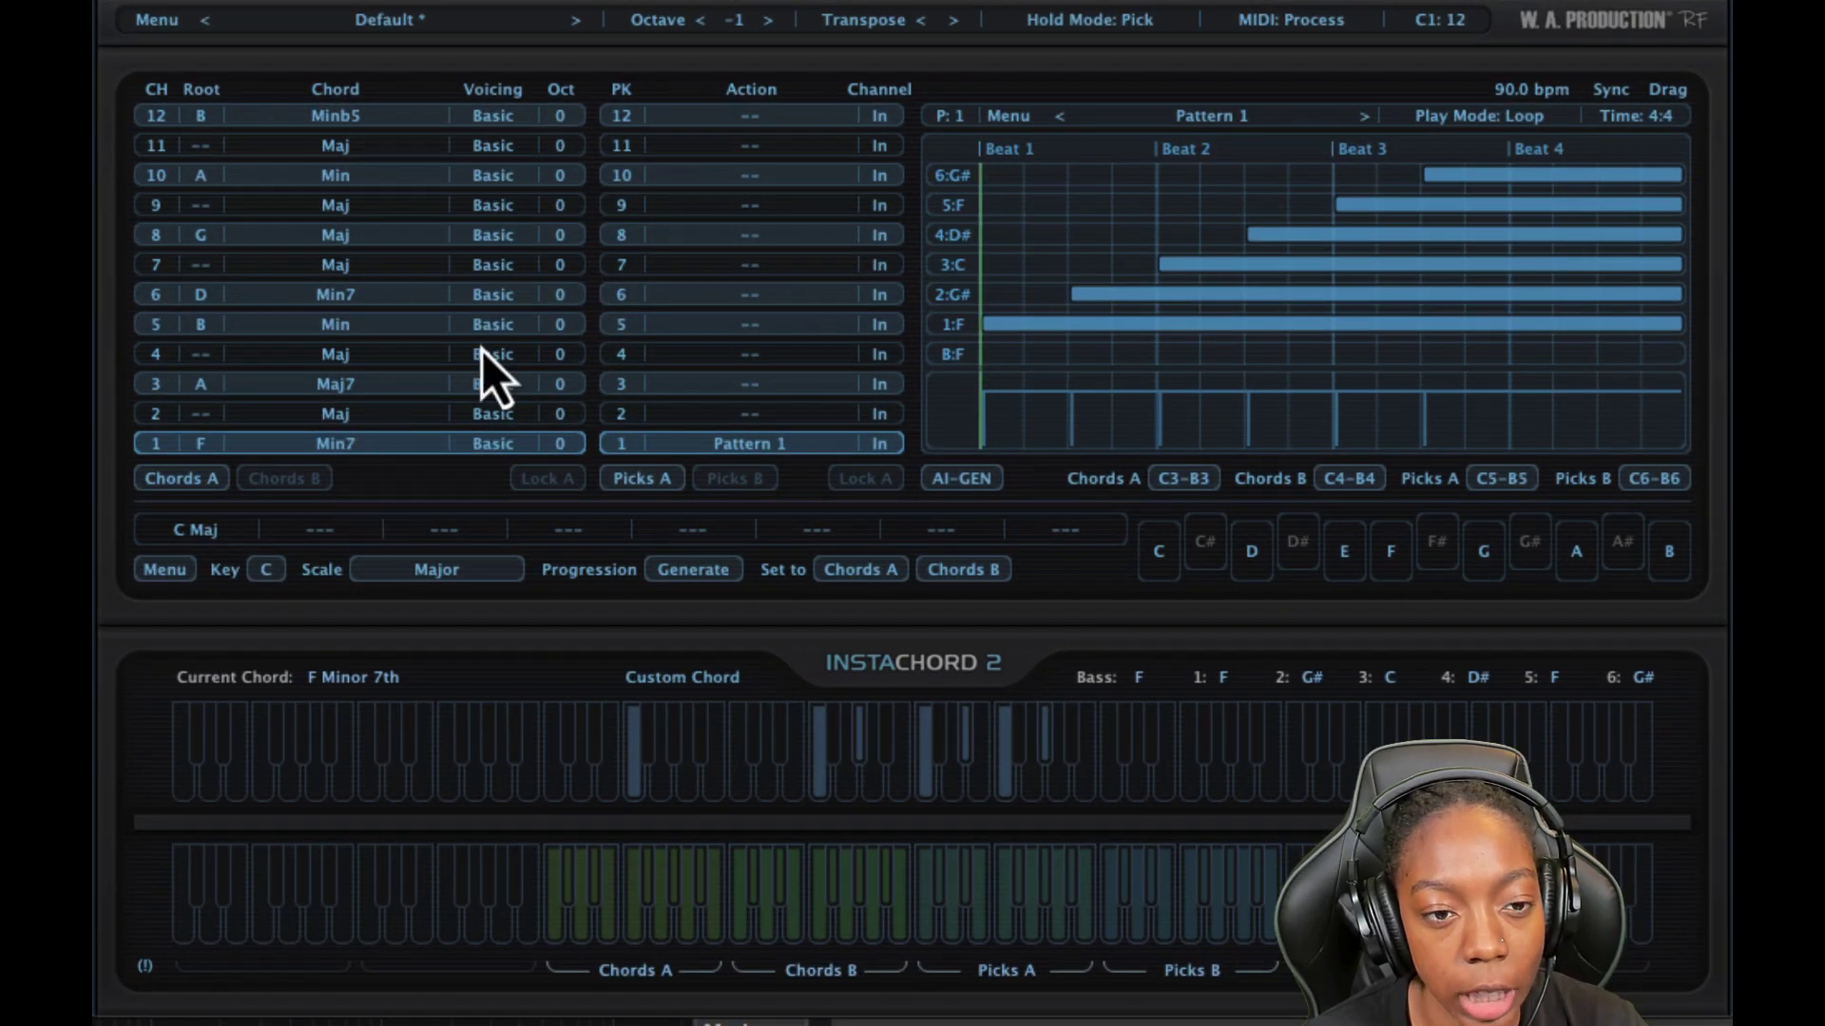
pyautogui.click(1209, 132)
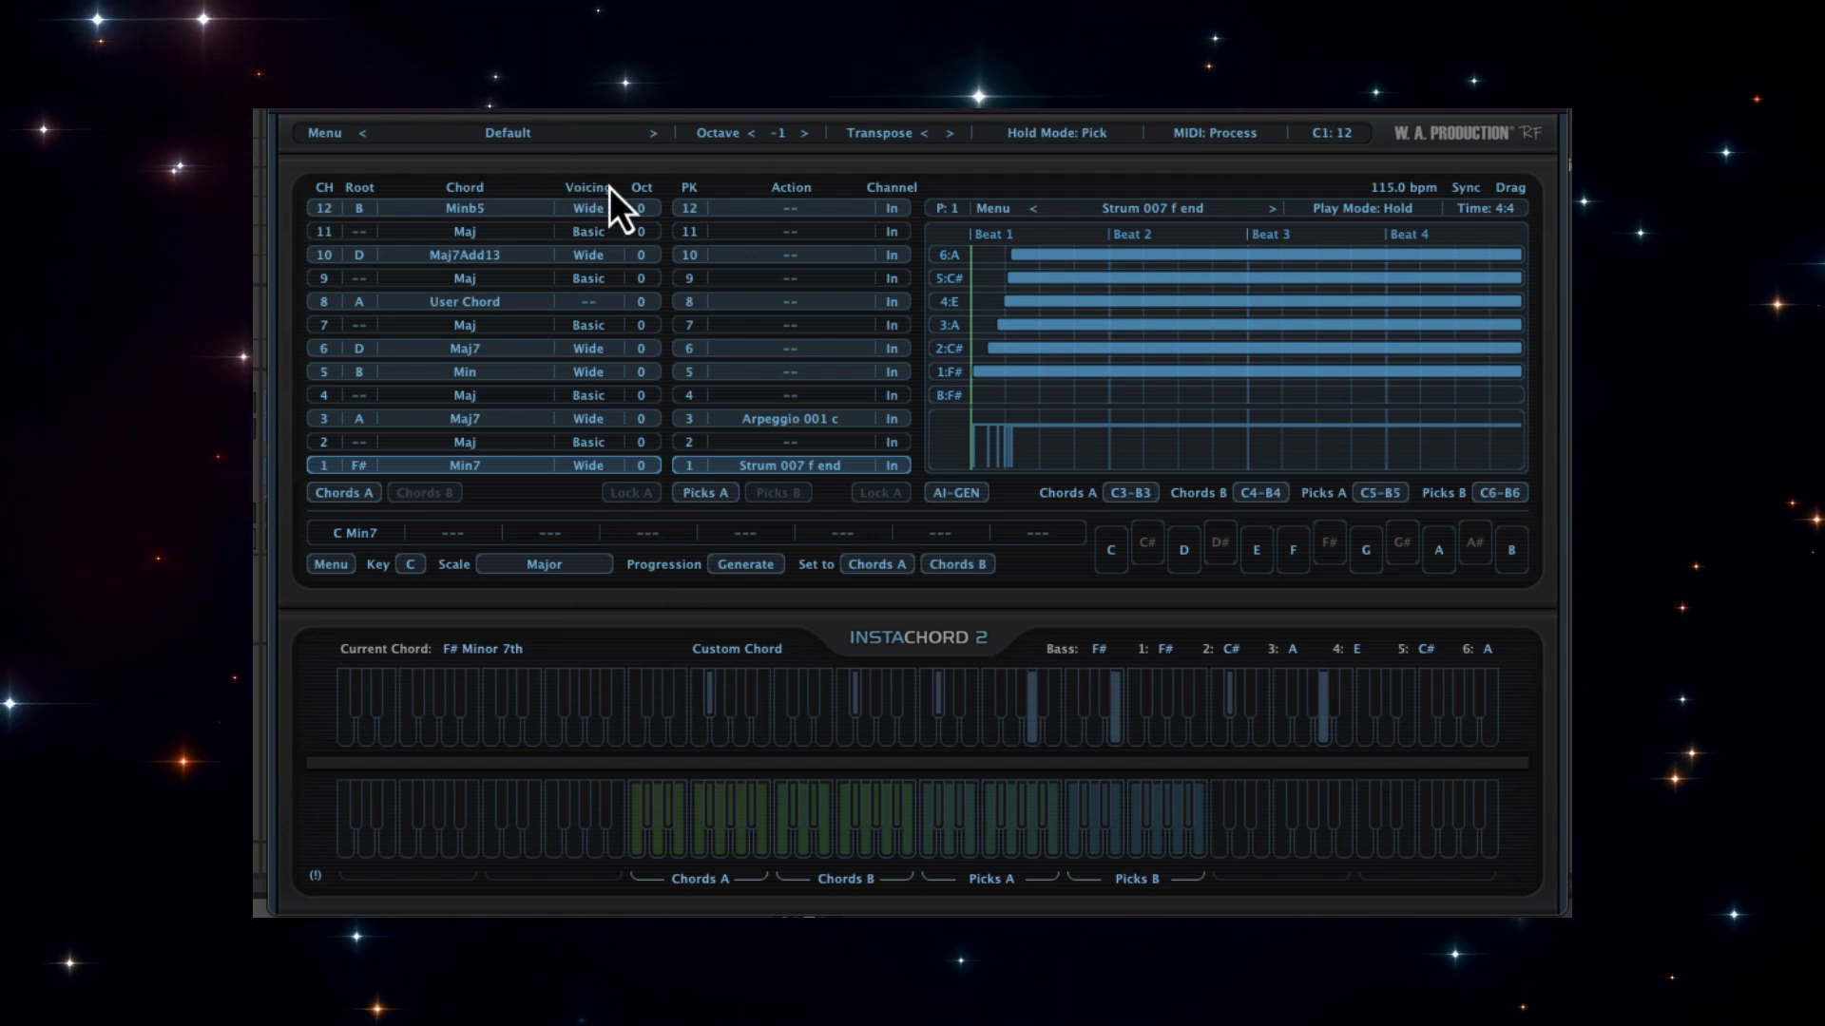
# - Try the Basic, Wide, 1st Inversion and 2nd Inversion voicings on the F# Min7 chord in slot 1
pyautogui.click(577, 476)
pyautogui.click(605, 485)
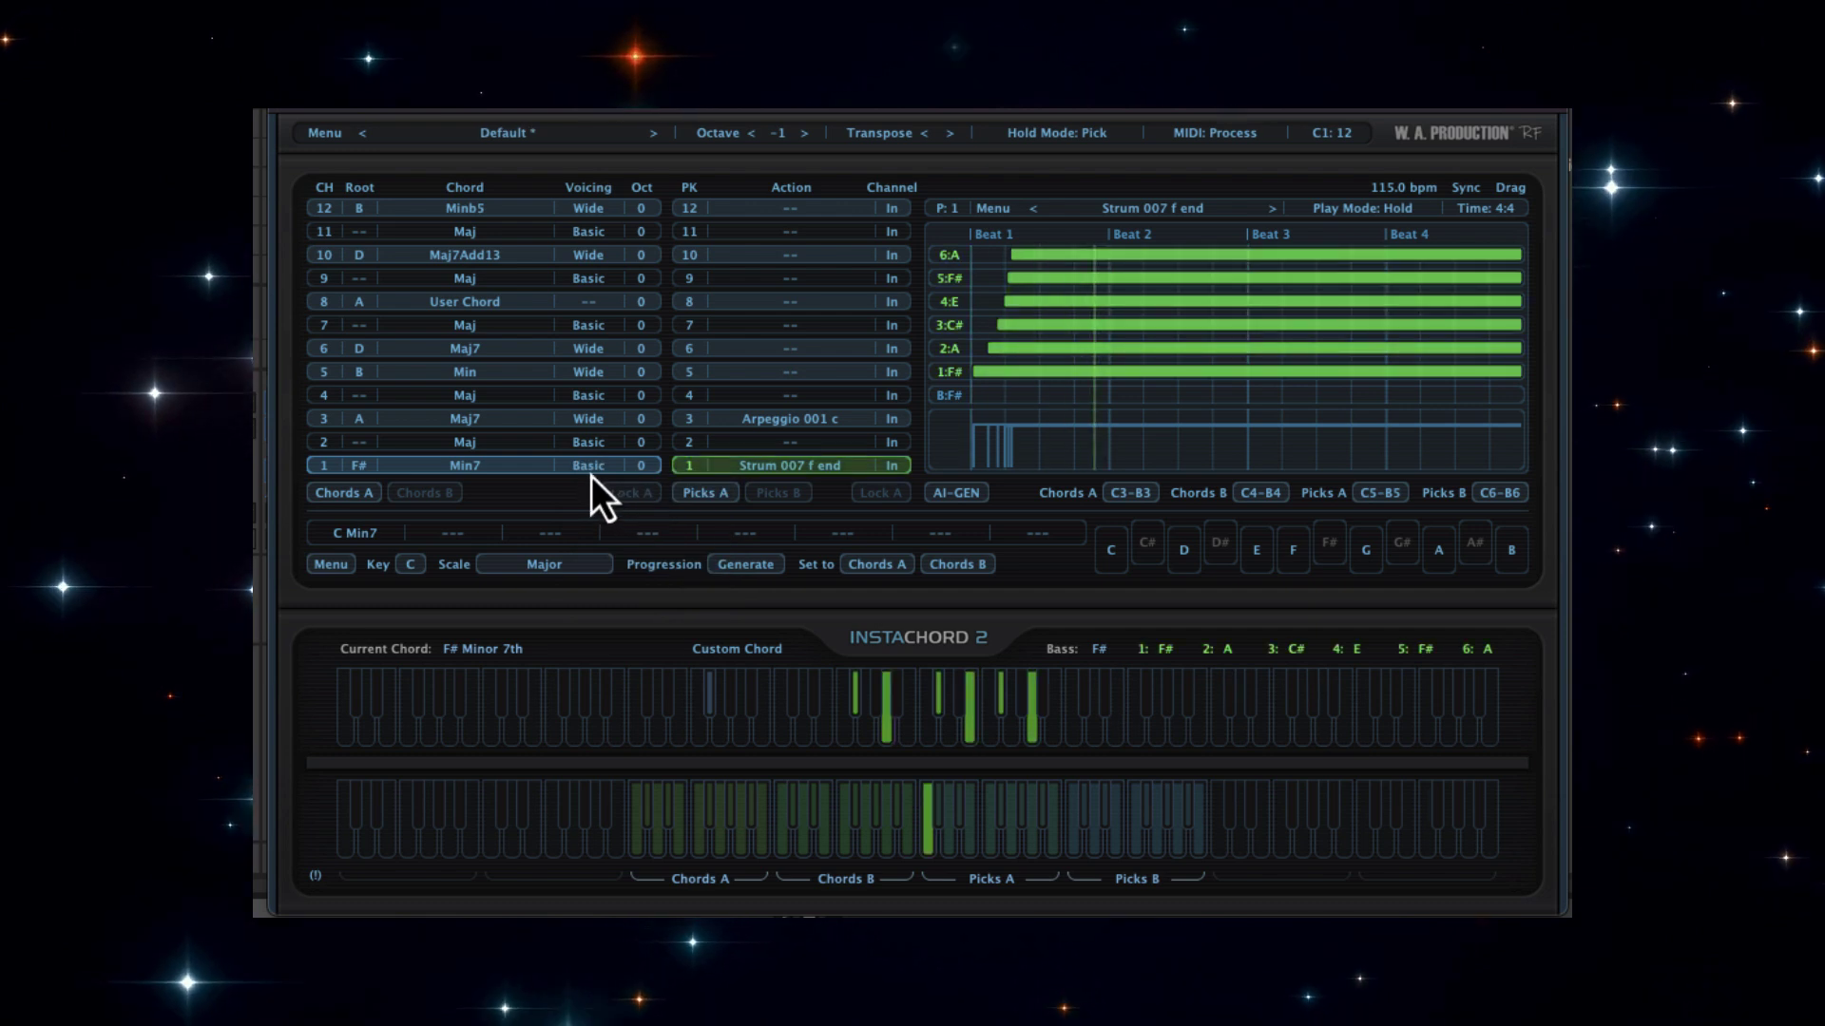
pyautogui.click(592, 477)
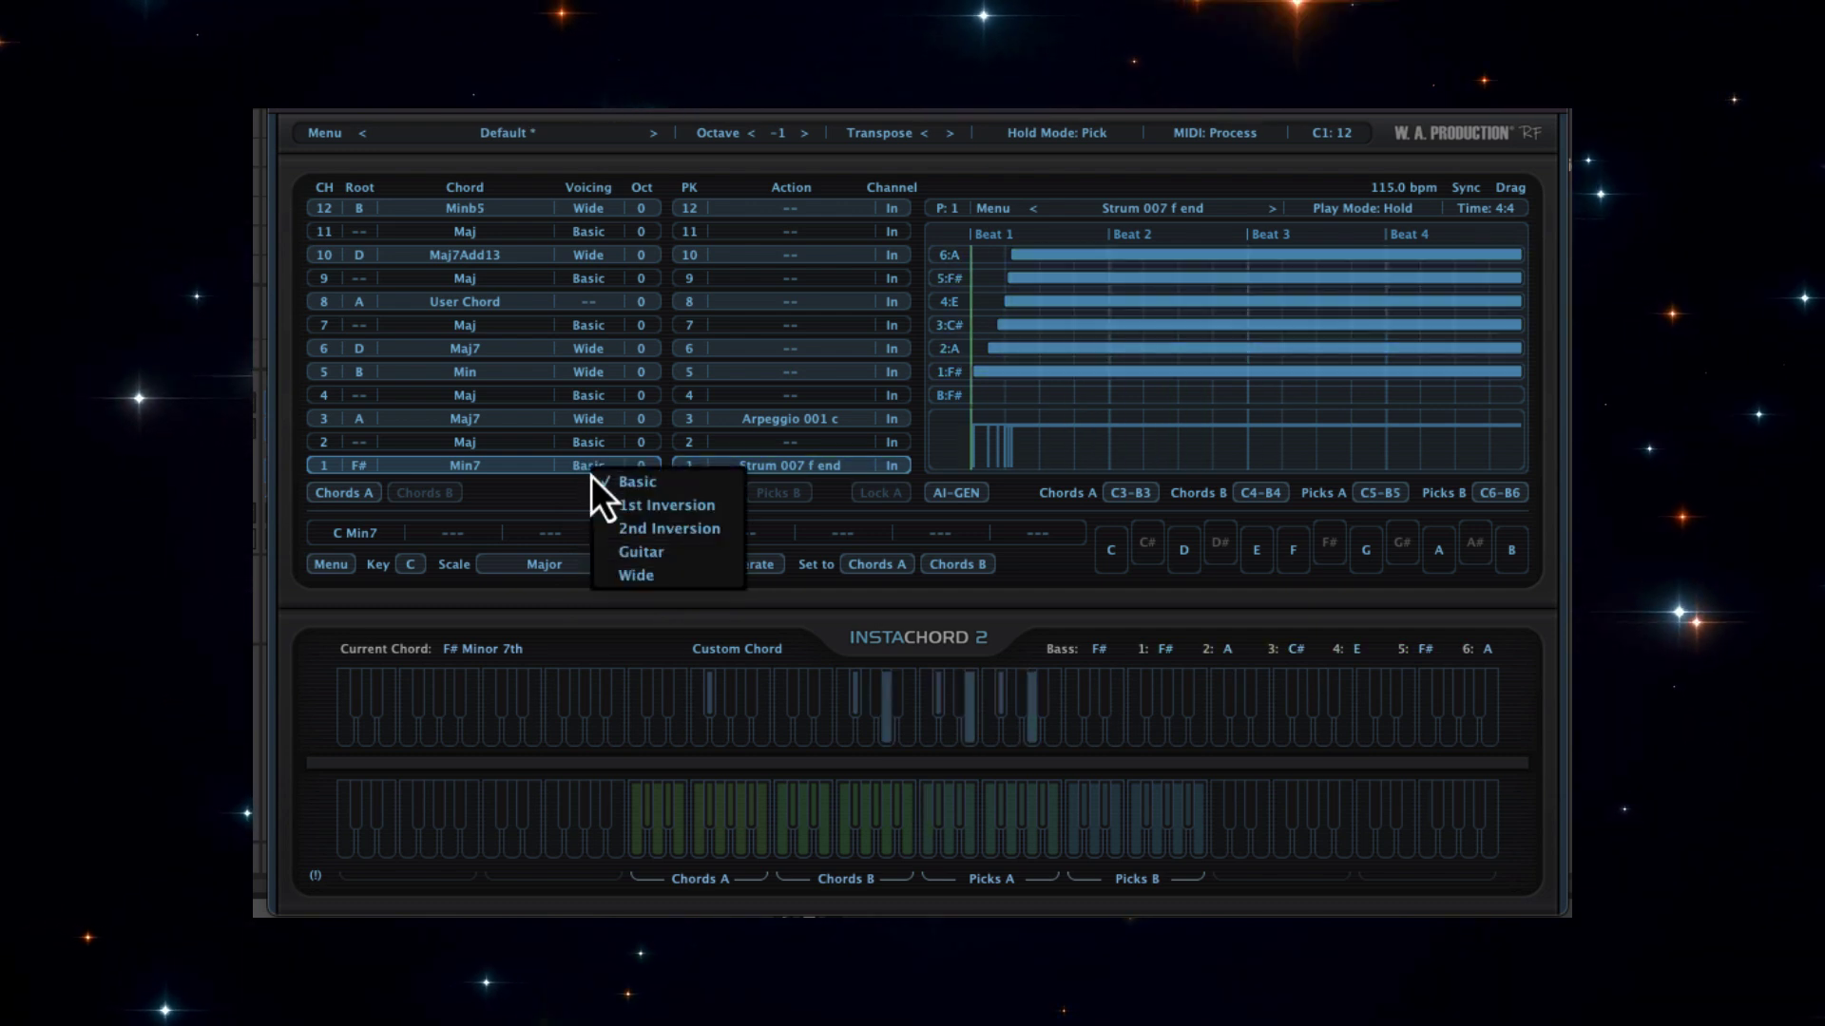
pyautogui.click(648, 574)
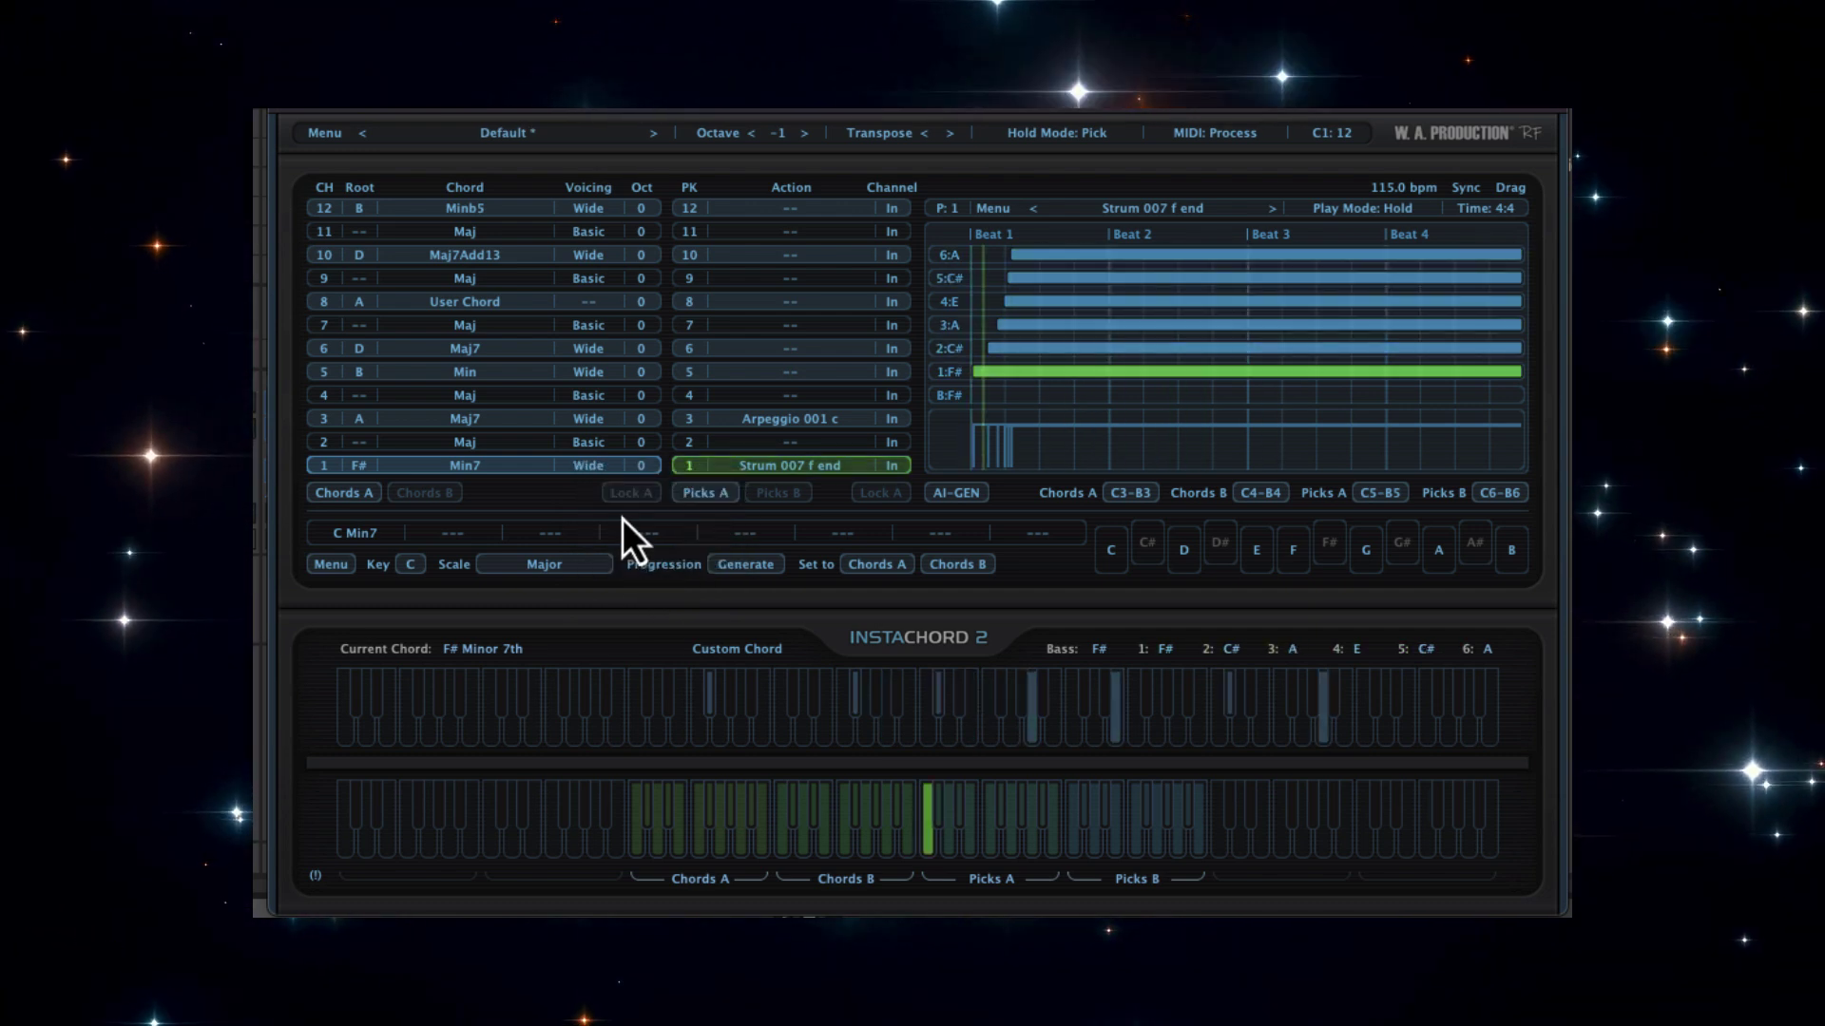
pyautogui.click(601, 475)
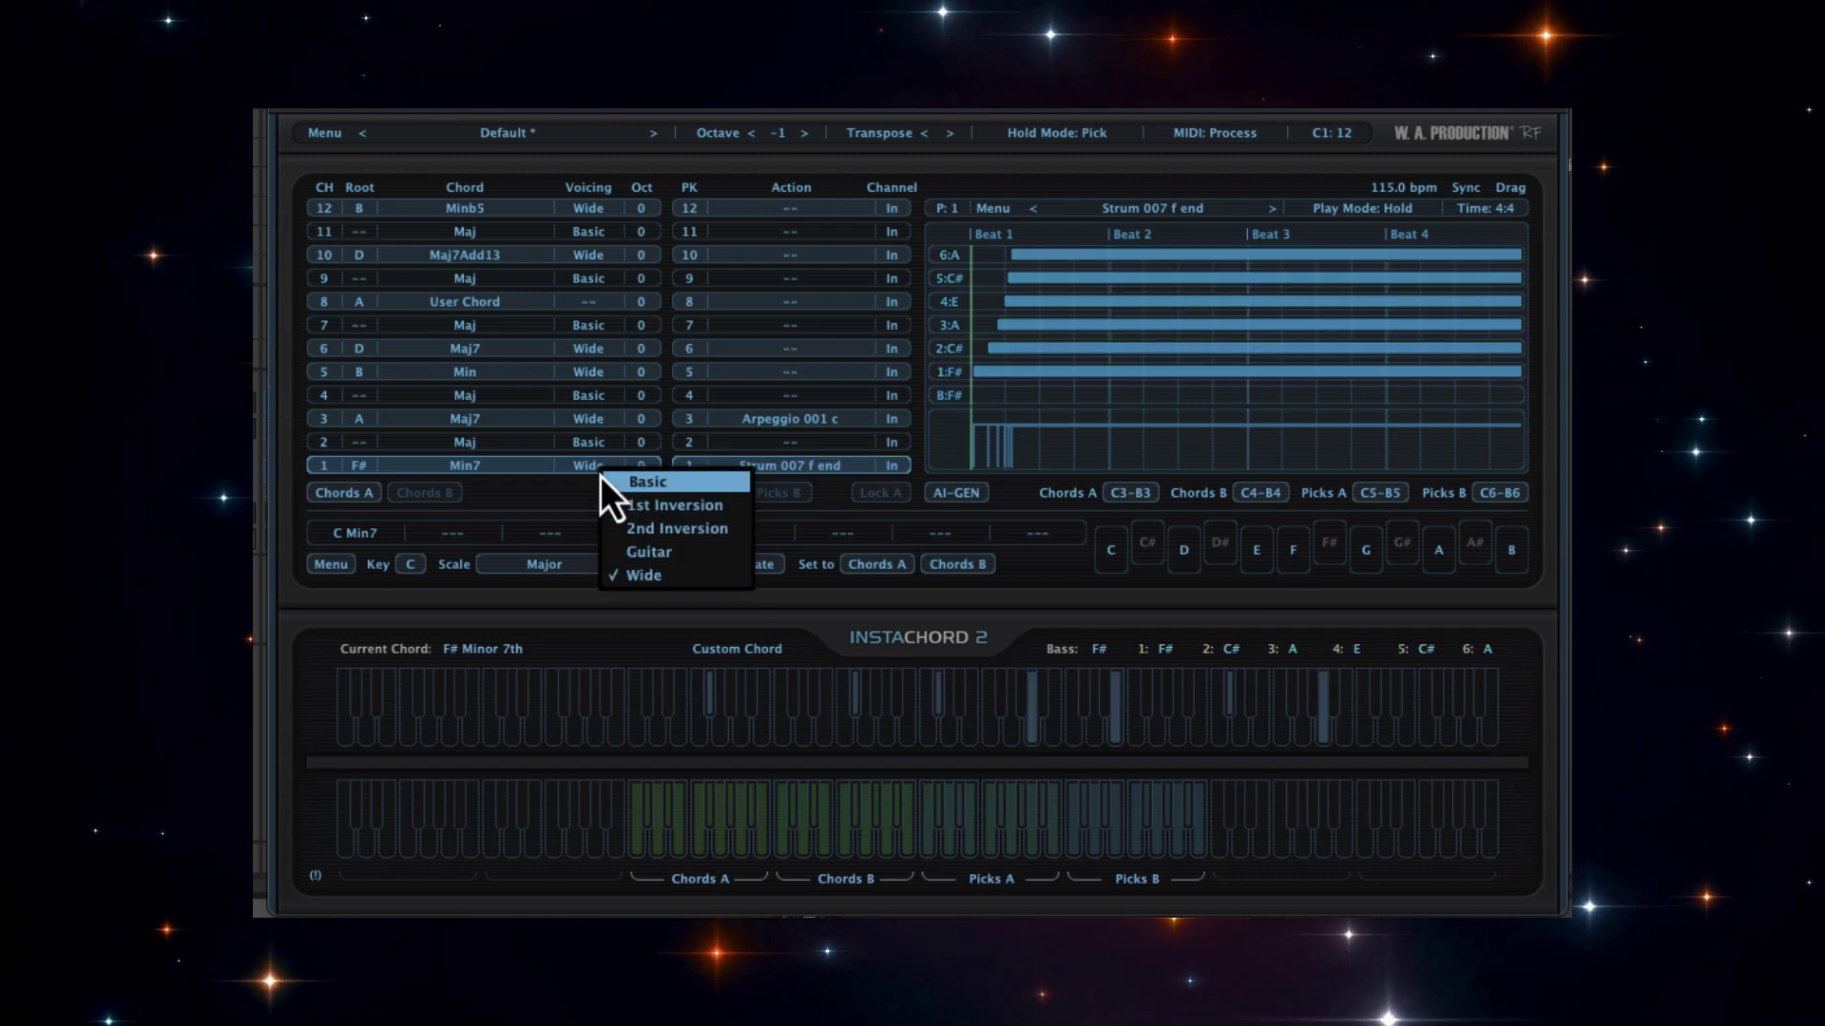
pyautogui.click(641, 504)
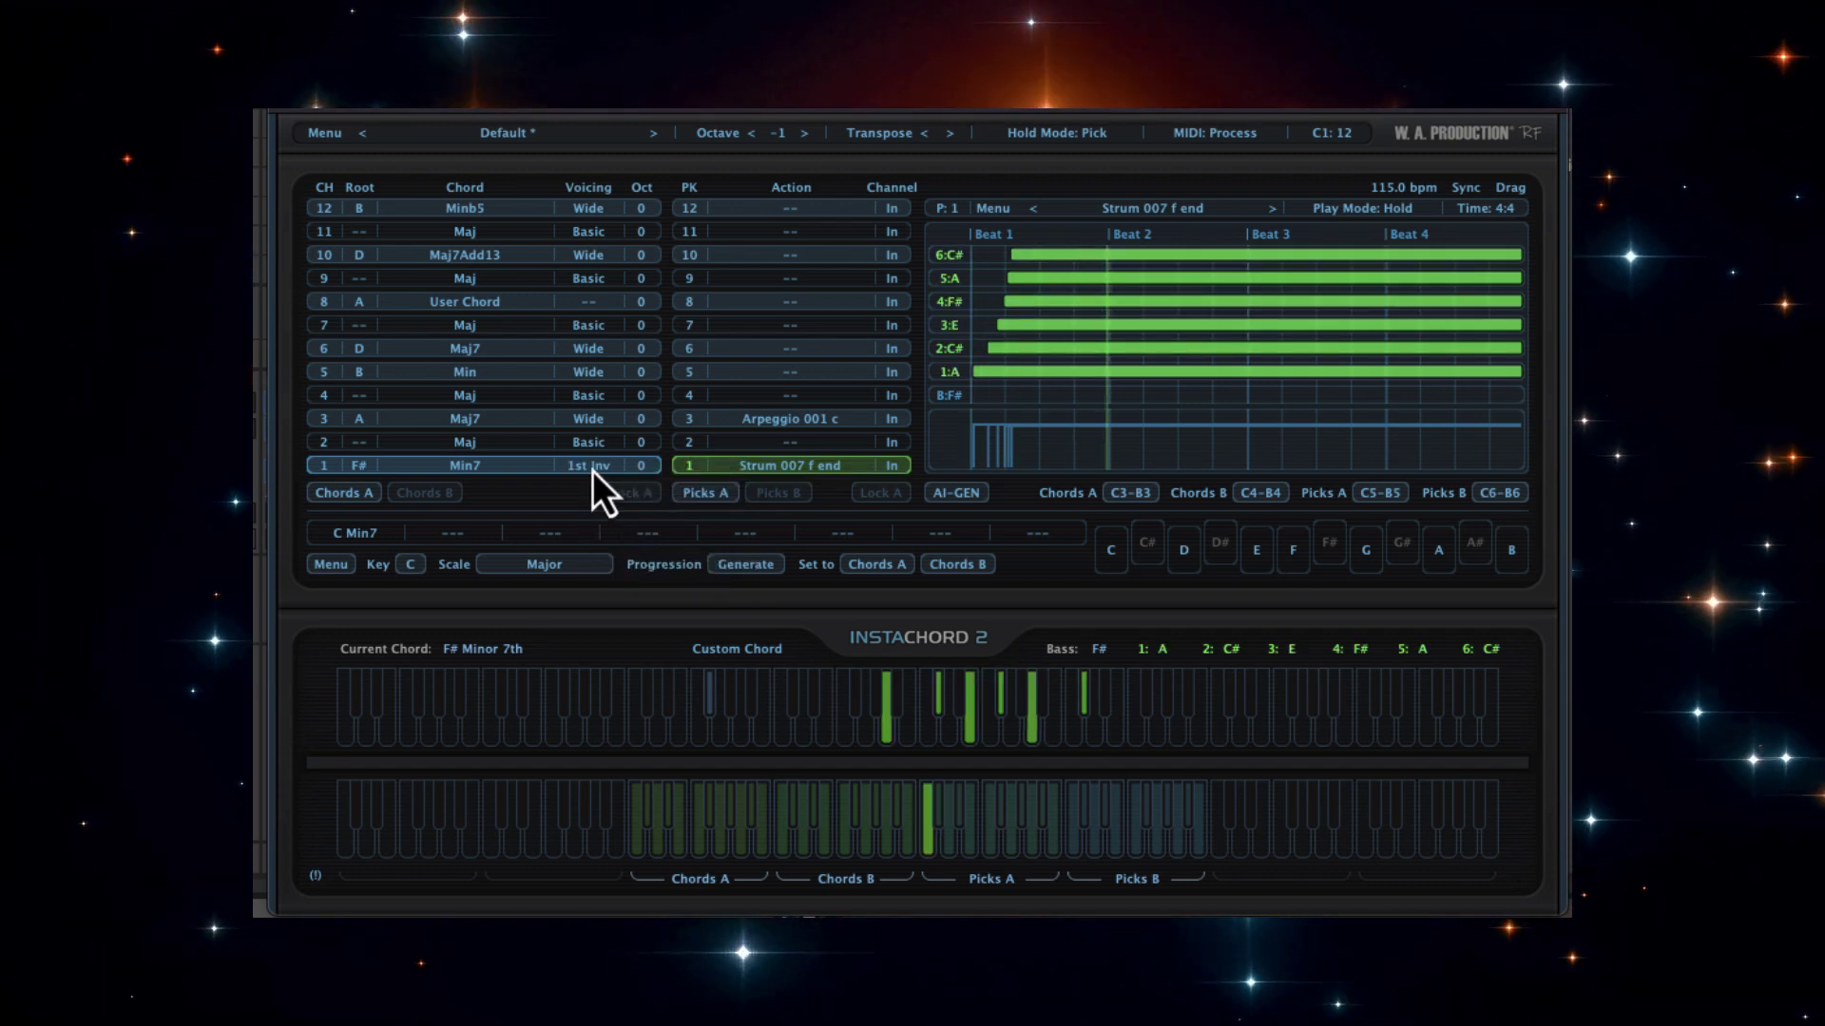
pyautogui.click(591, 470)
pyautogui.click(637, 528)
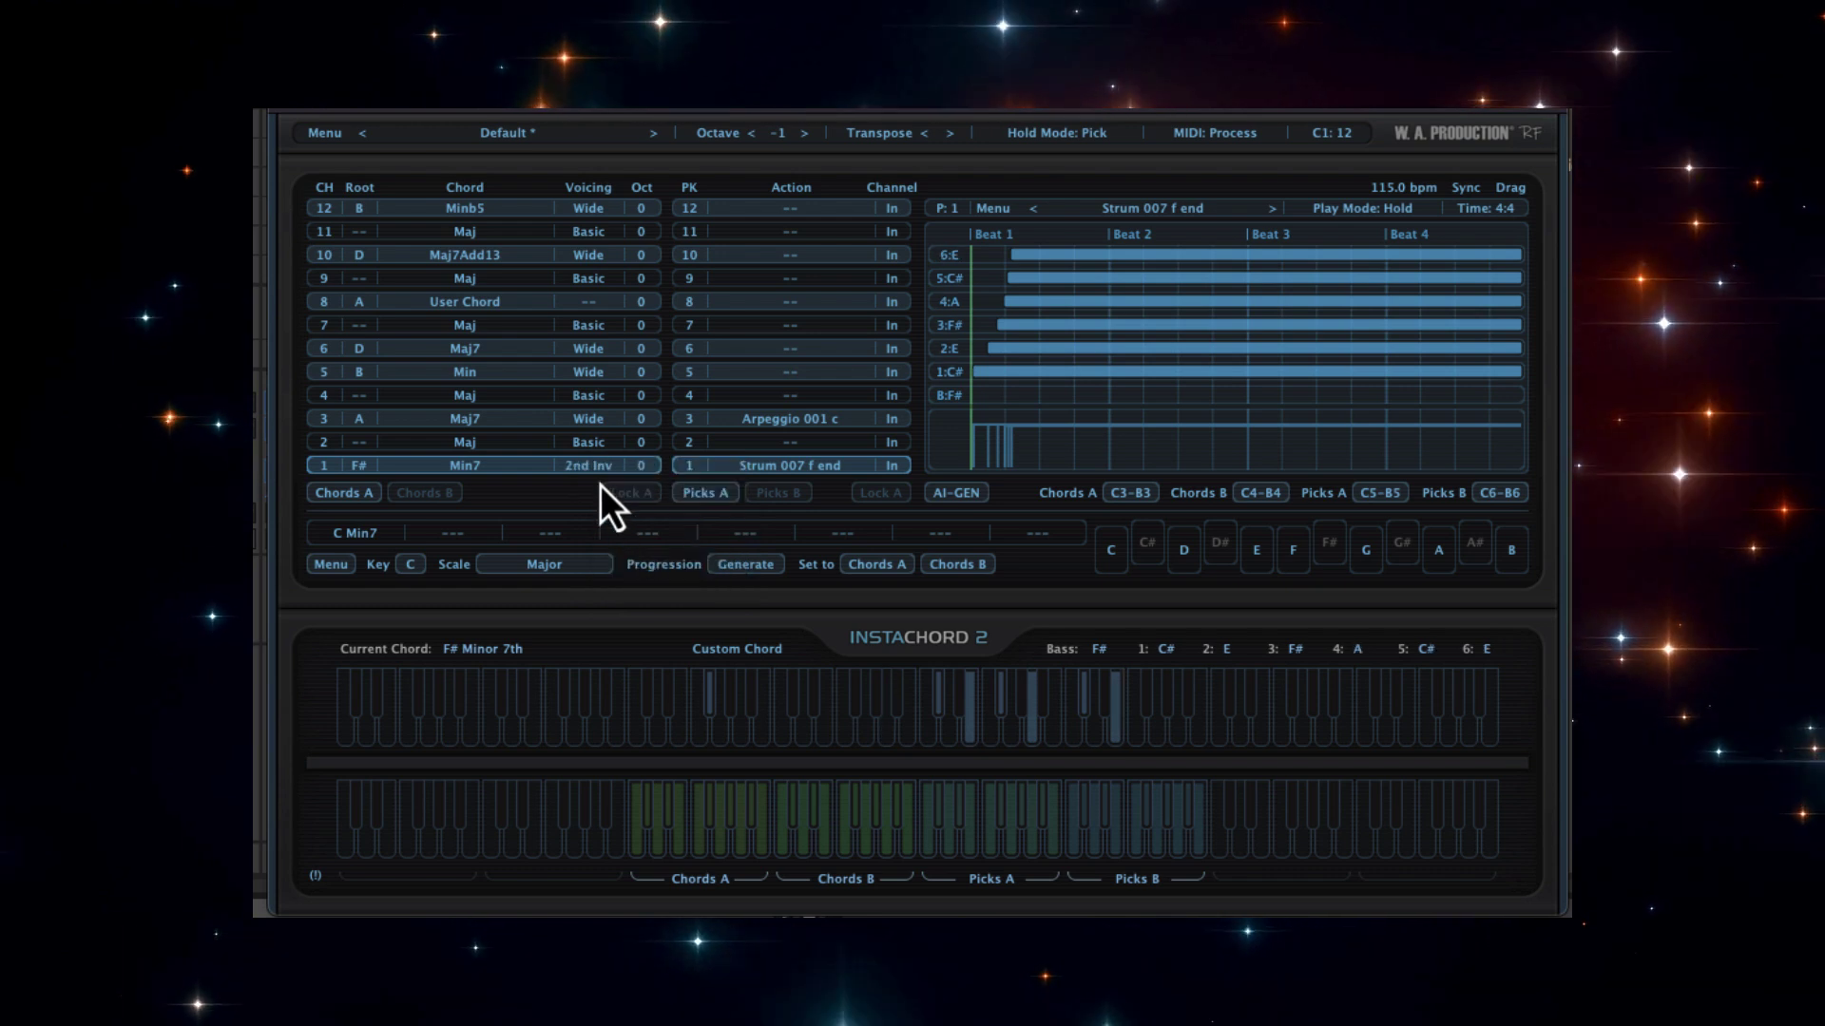
# - Set the voicing of the F# Min7 chord in slot 1 to Guitar
pyautogui.click(595, 469)
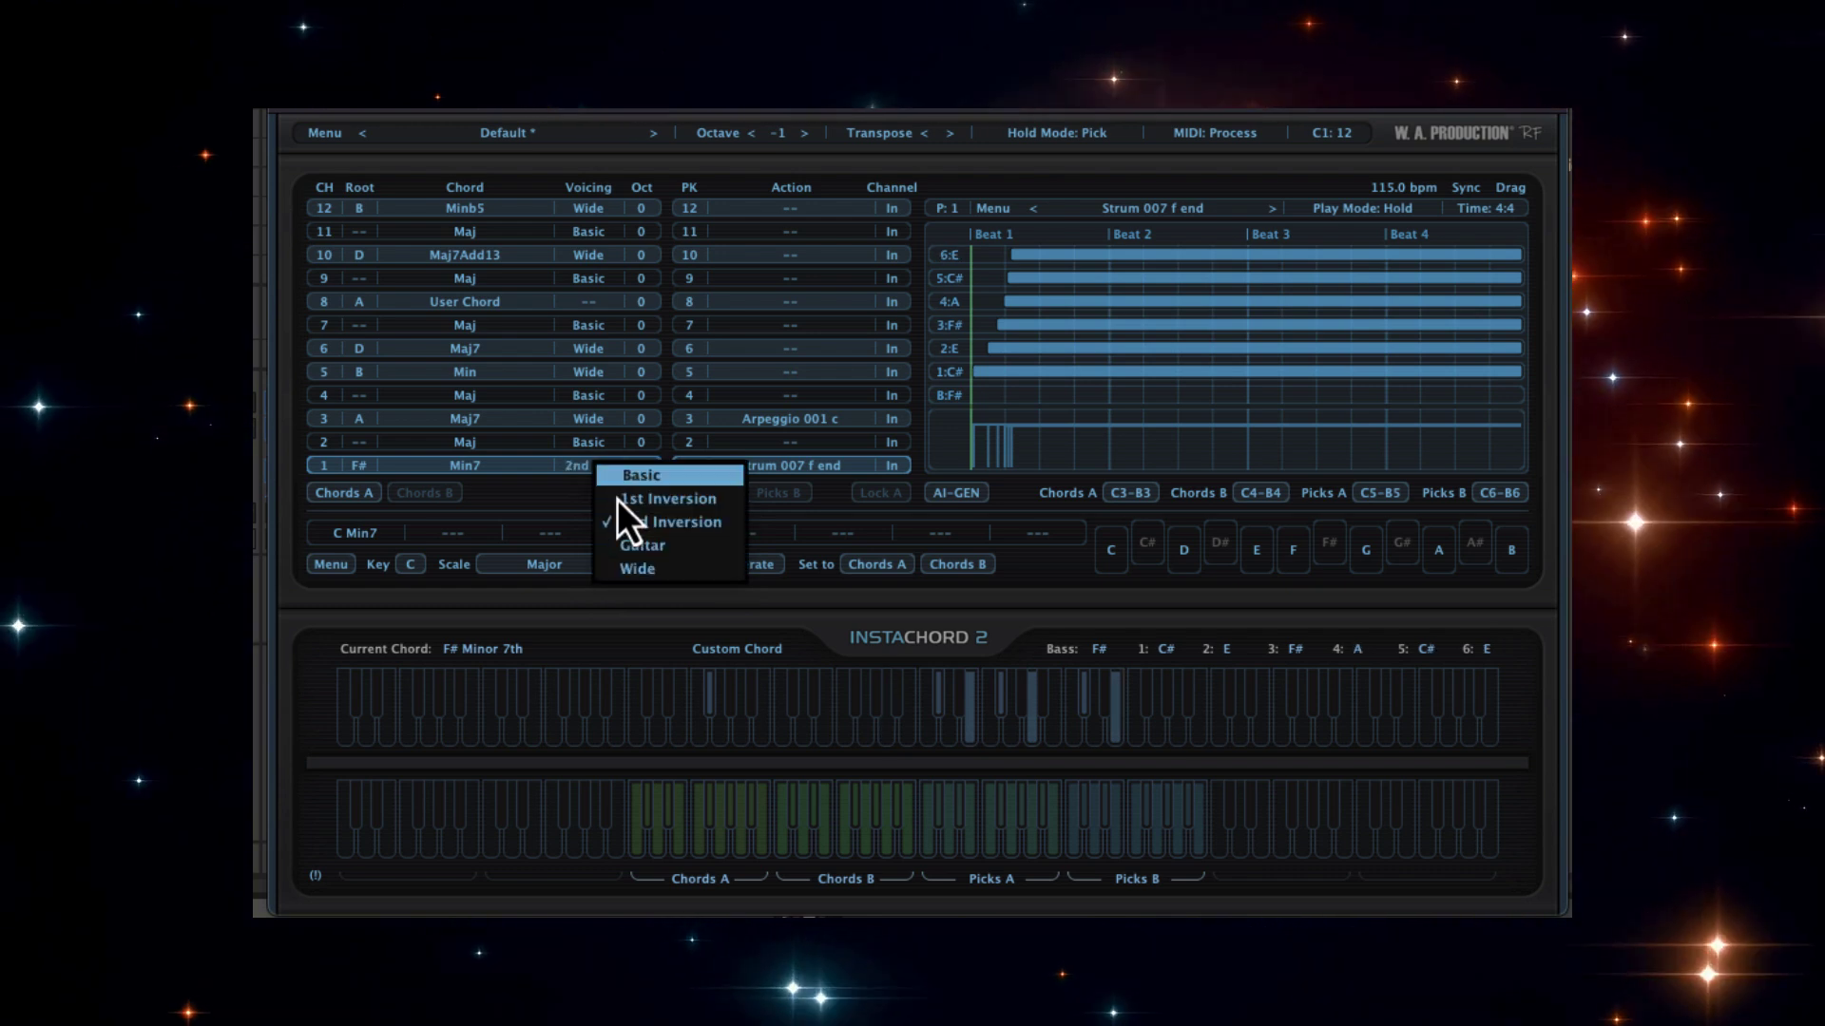
pyautogui.click(635, 548)
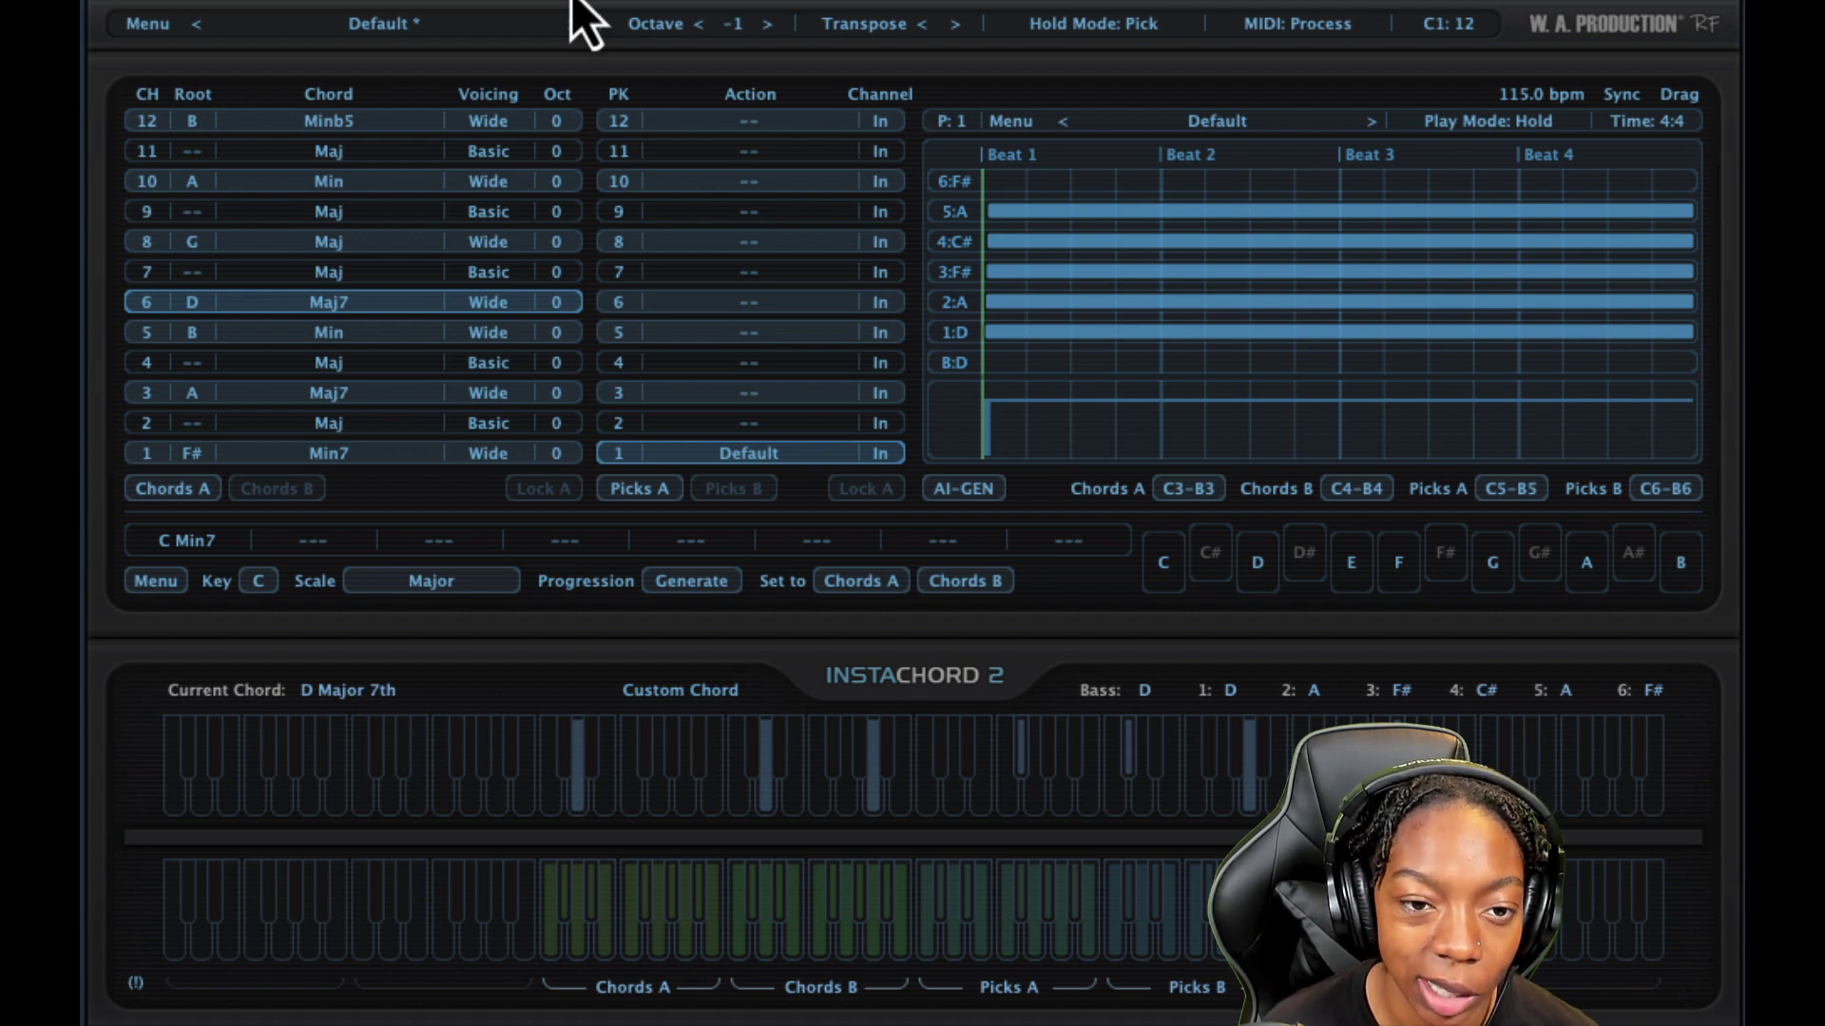
# - Set chord slot 8 to root A with the Major 7th Add 13th chord type
pyautogui.click(199, 273)
pyautogui.click(305, 270)
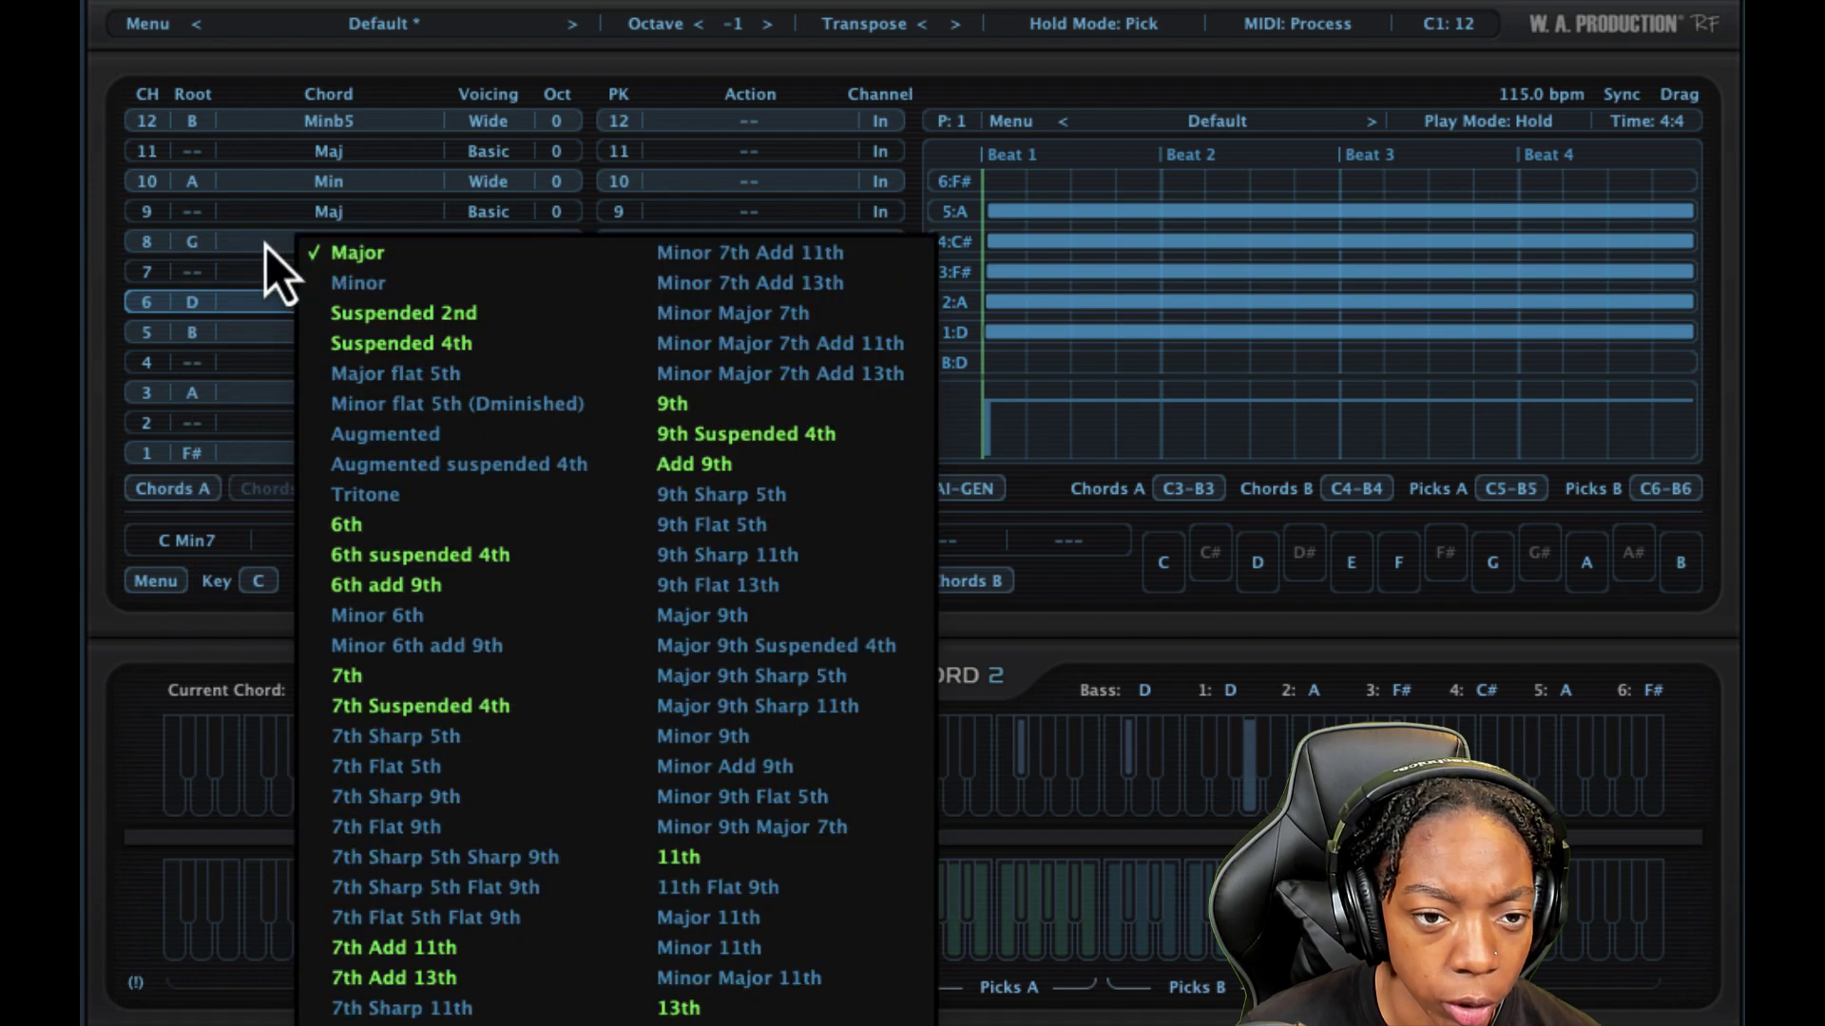
pyautogui.click(190, 430)
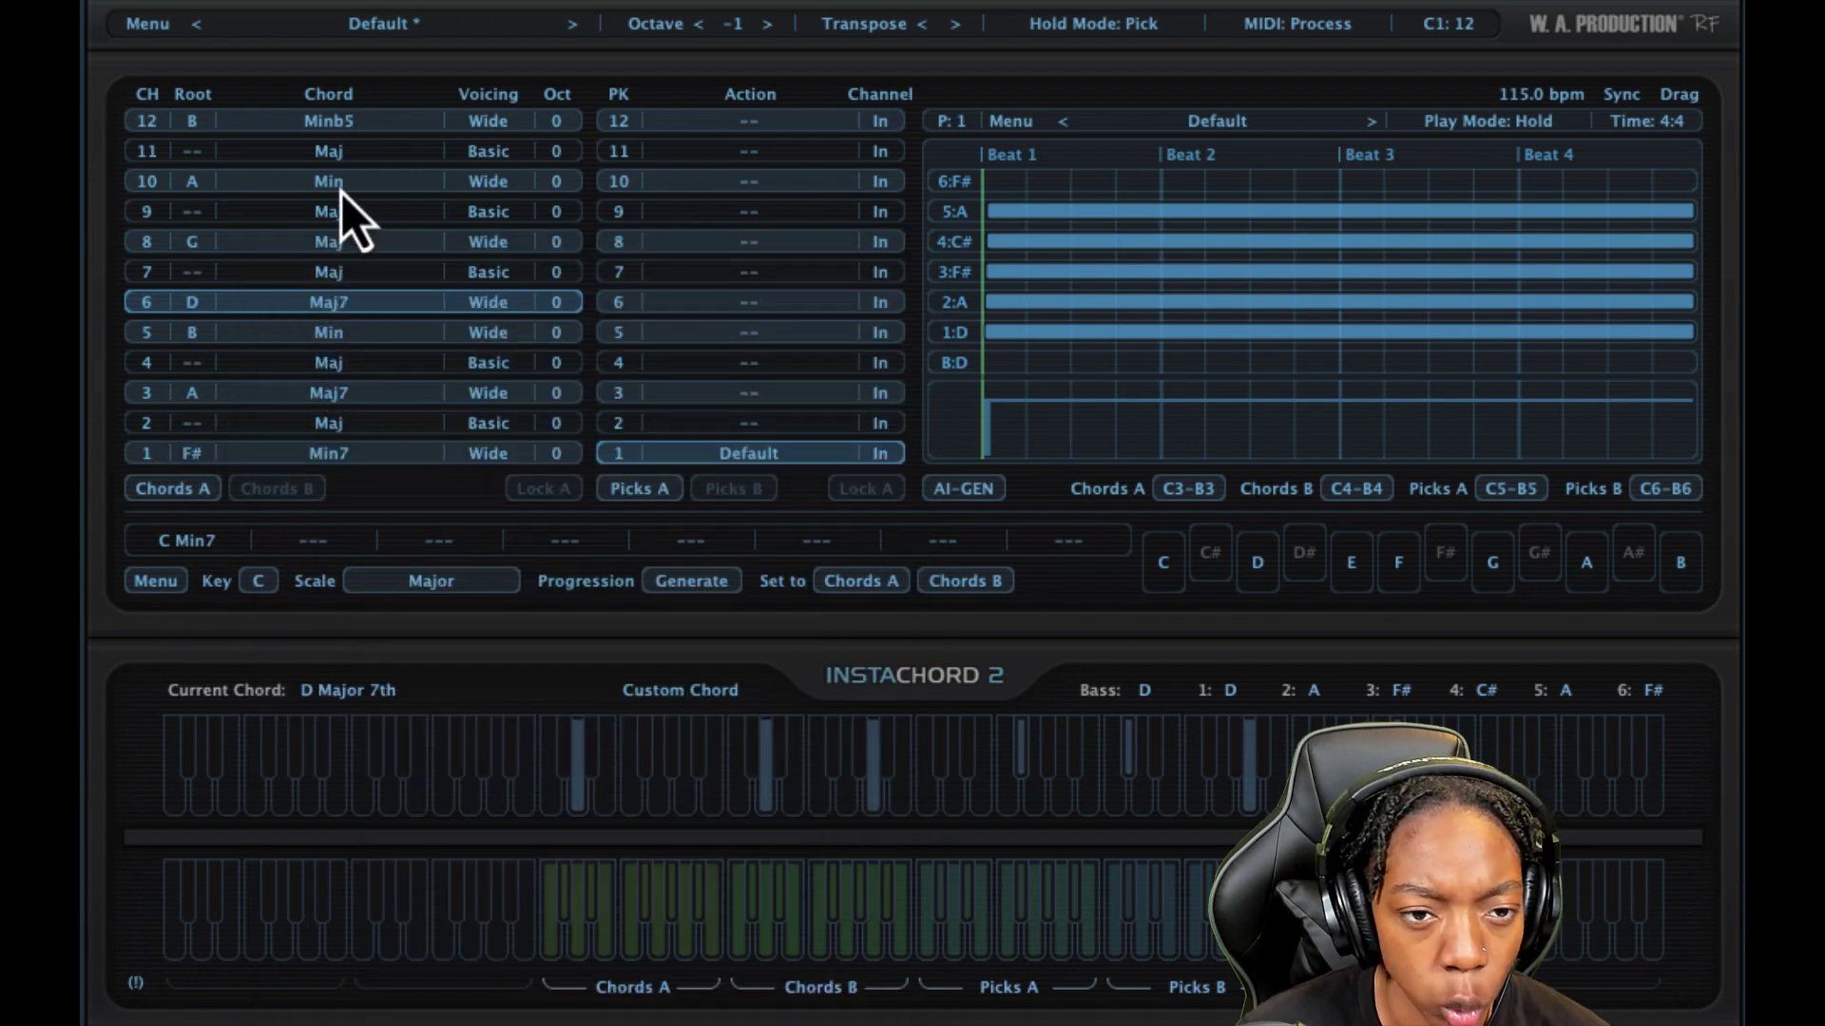
pyautogui.click(192, 245)
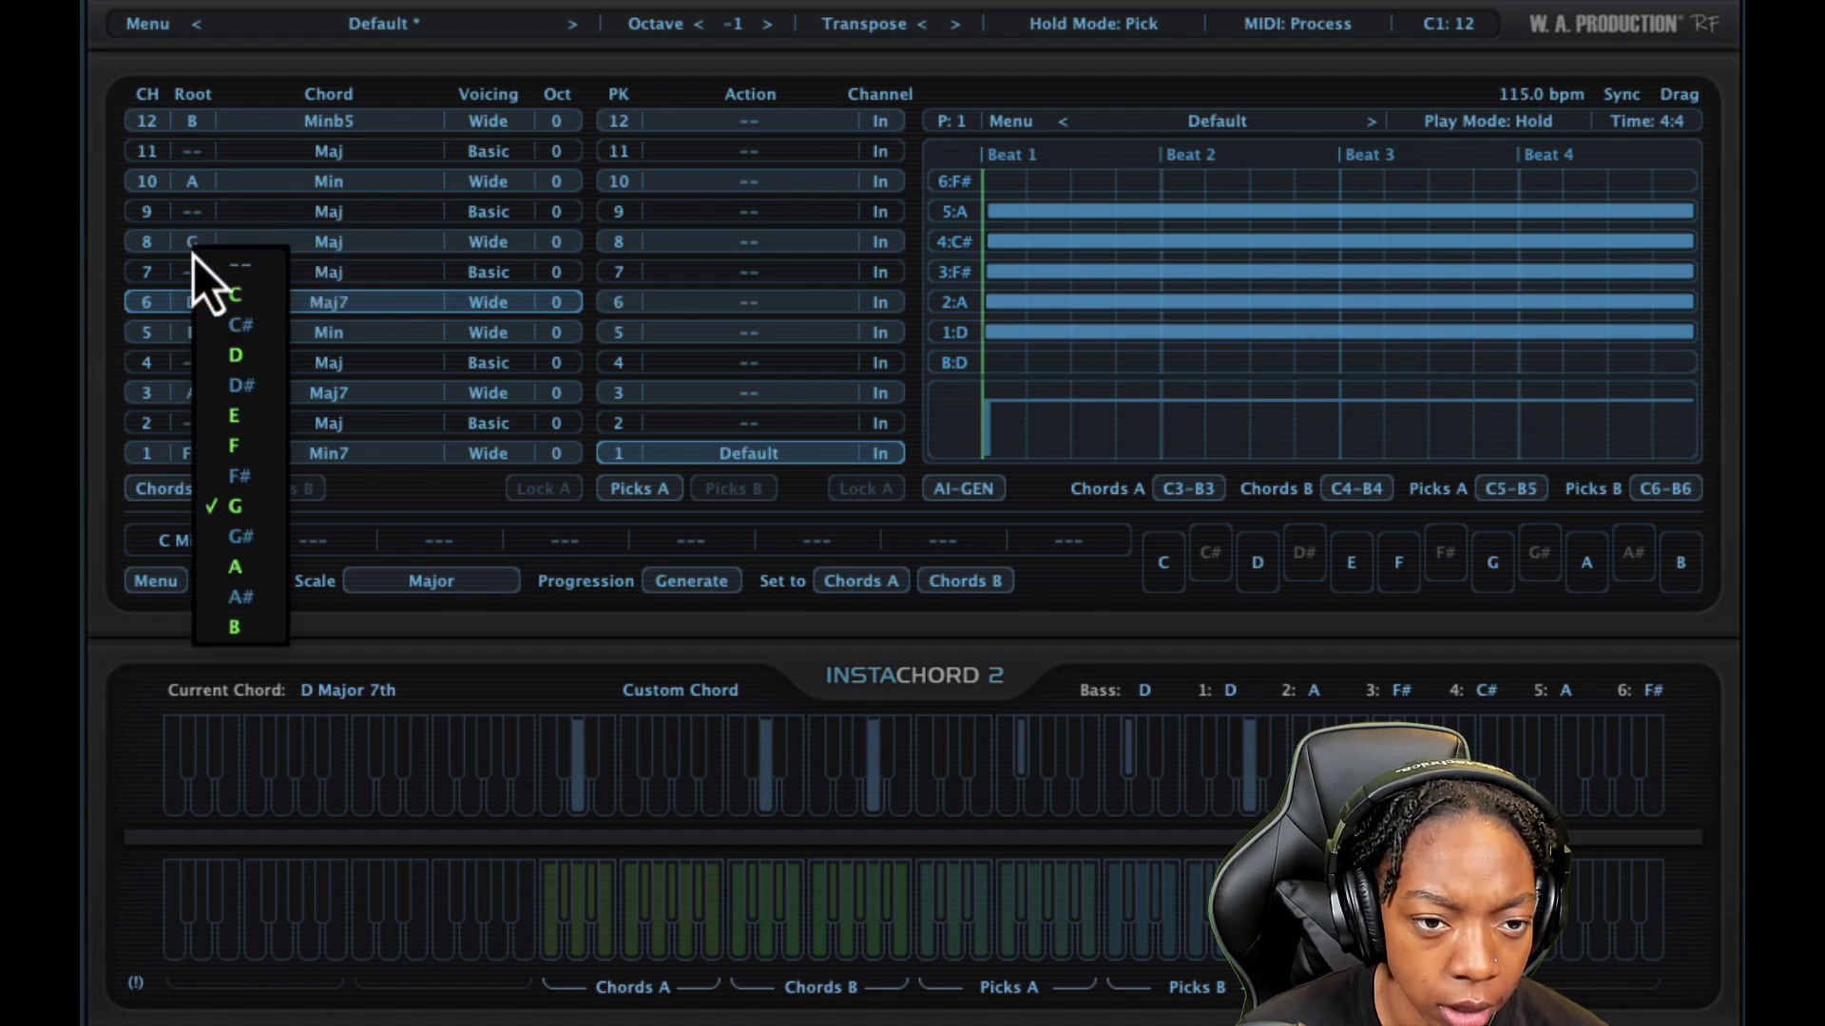
pyautogui.click(239, 573)
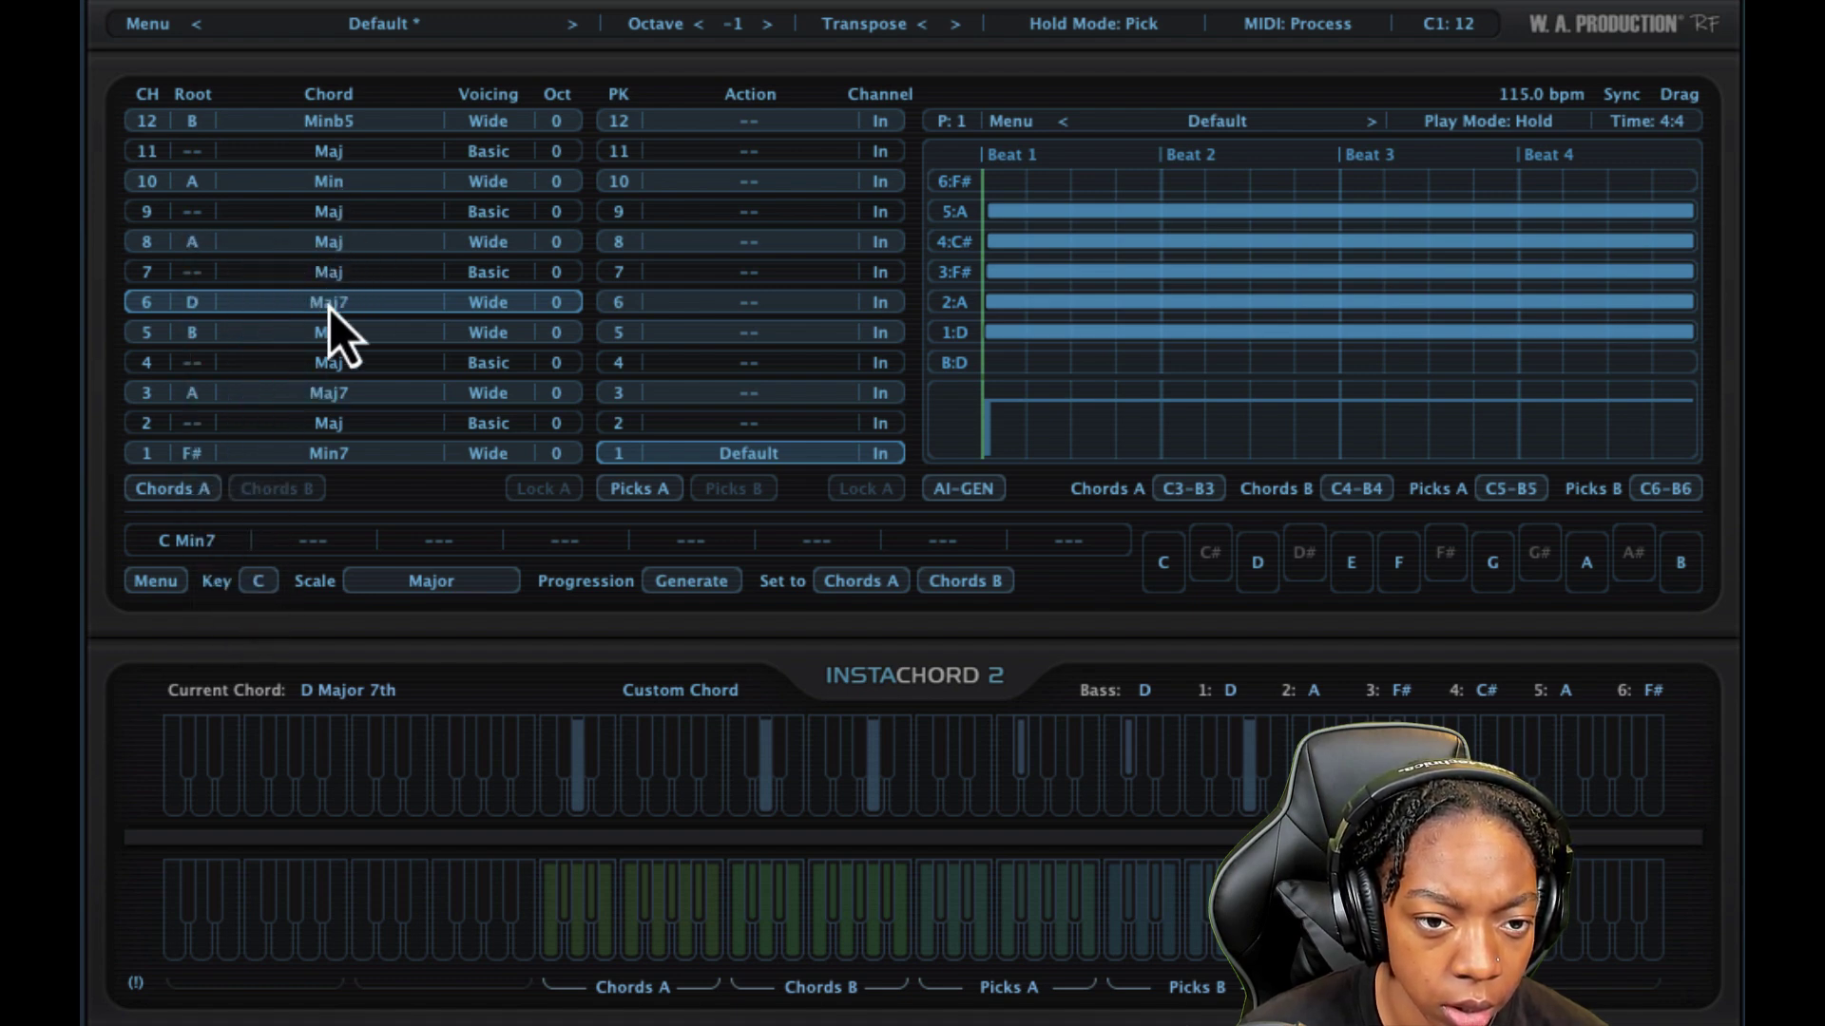
pyautogui.click(332, 274)
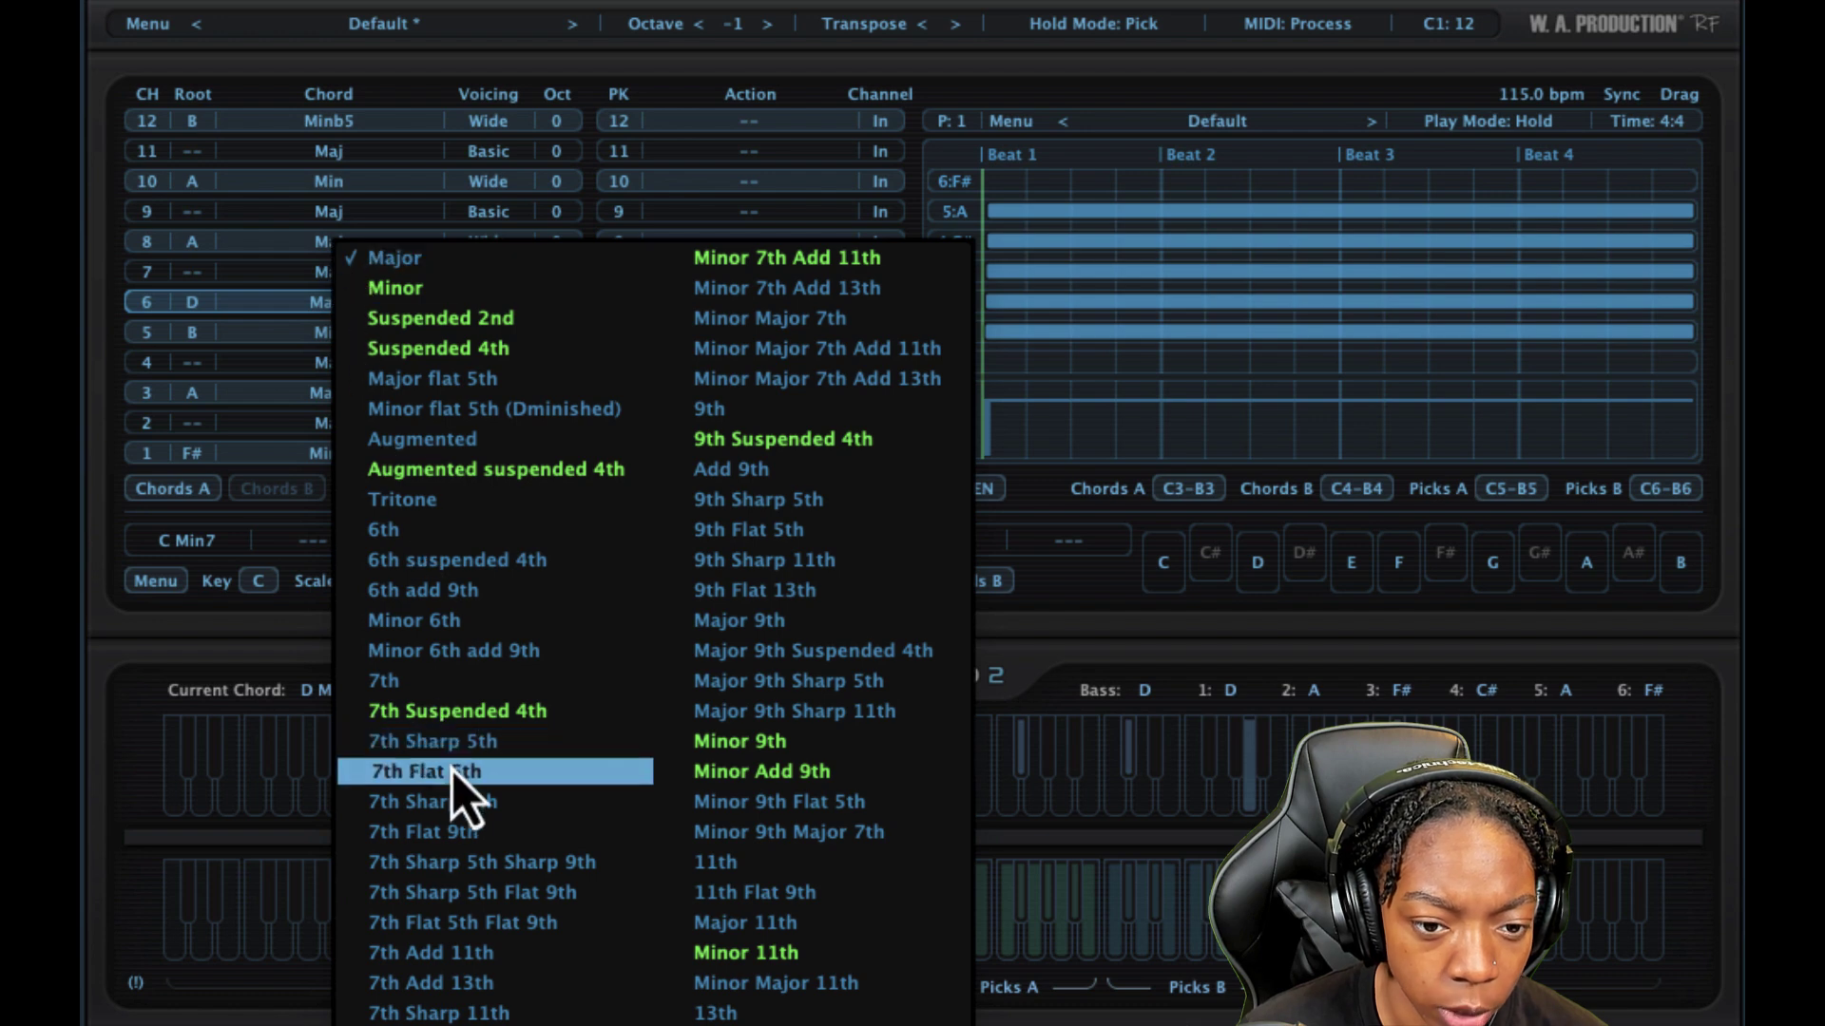
pyautogui.click(437, 1025)
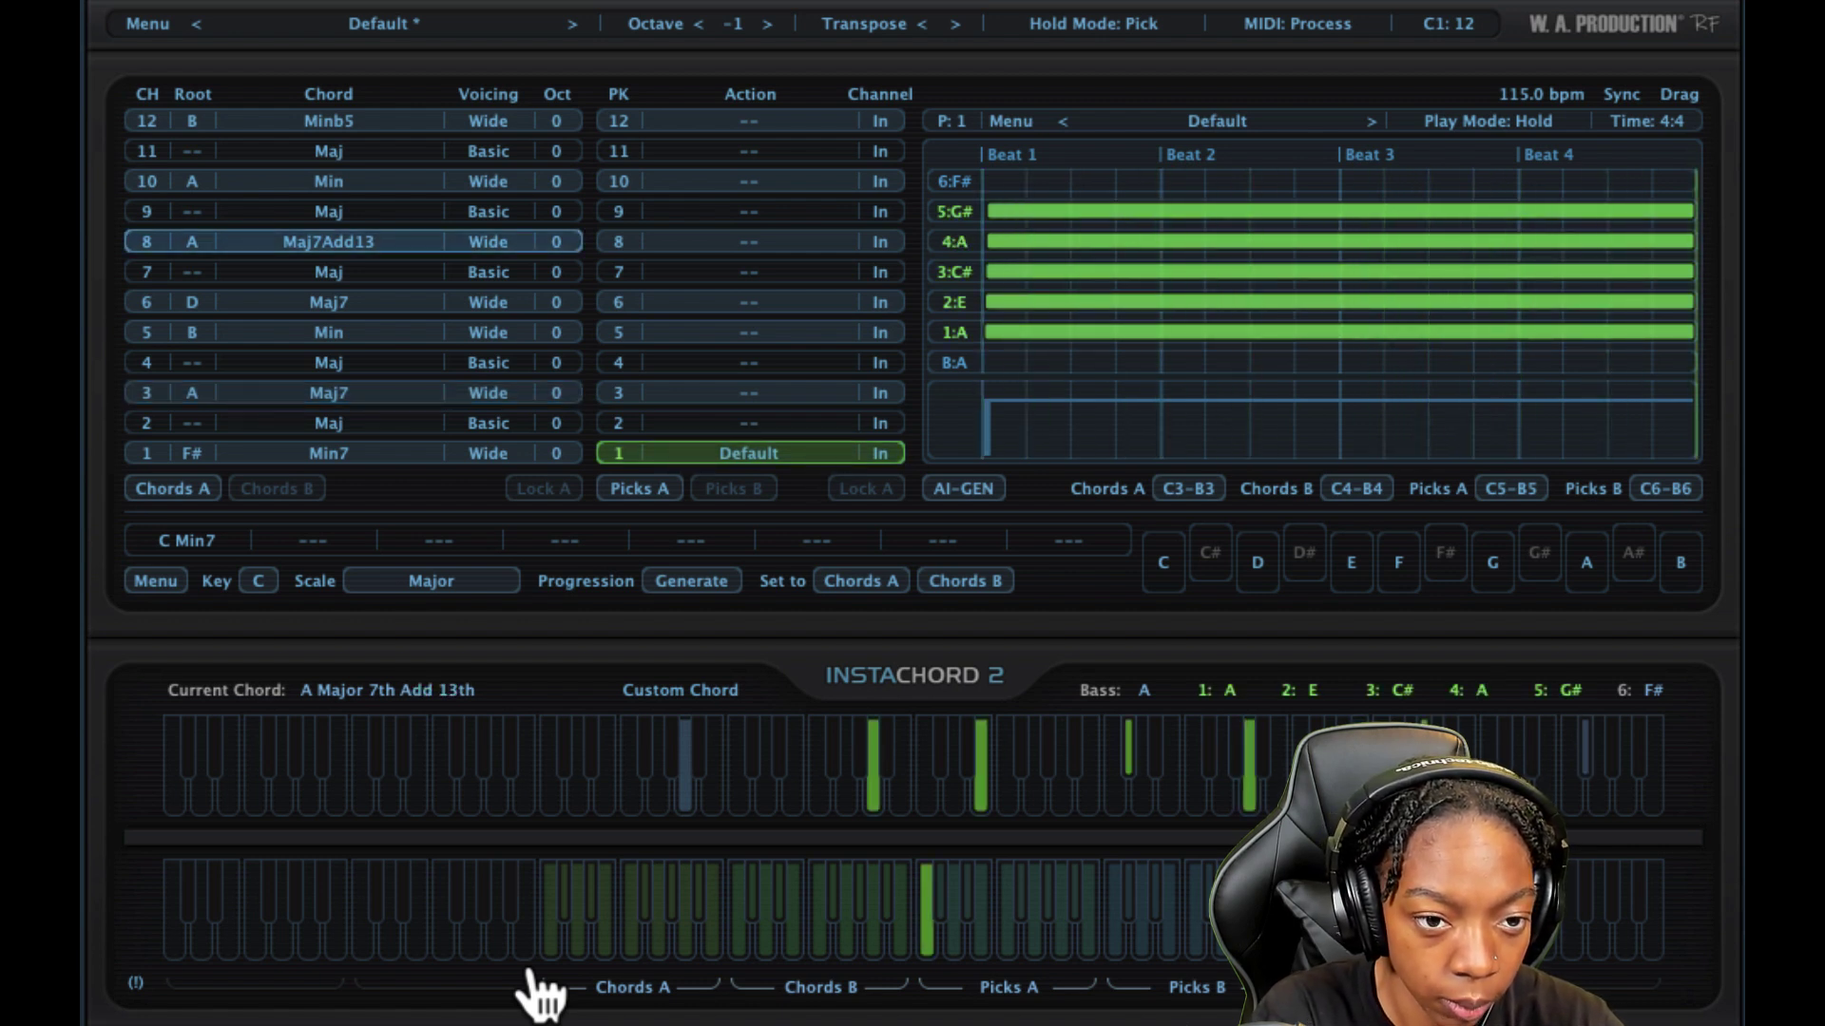
# - Set chord slot 10 to root D with the Major 7th Add 13th chord type
pyautogui.click(191, 197)
pyautogui.click(211, 281)
pyautogui.click(351, 189)
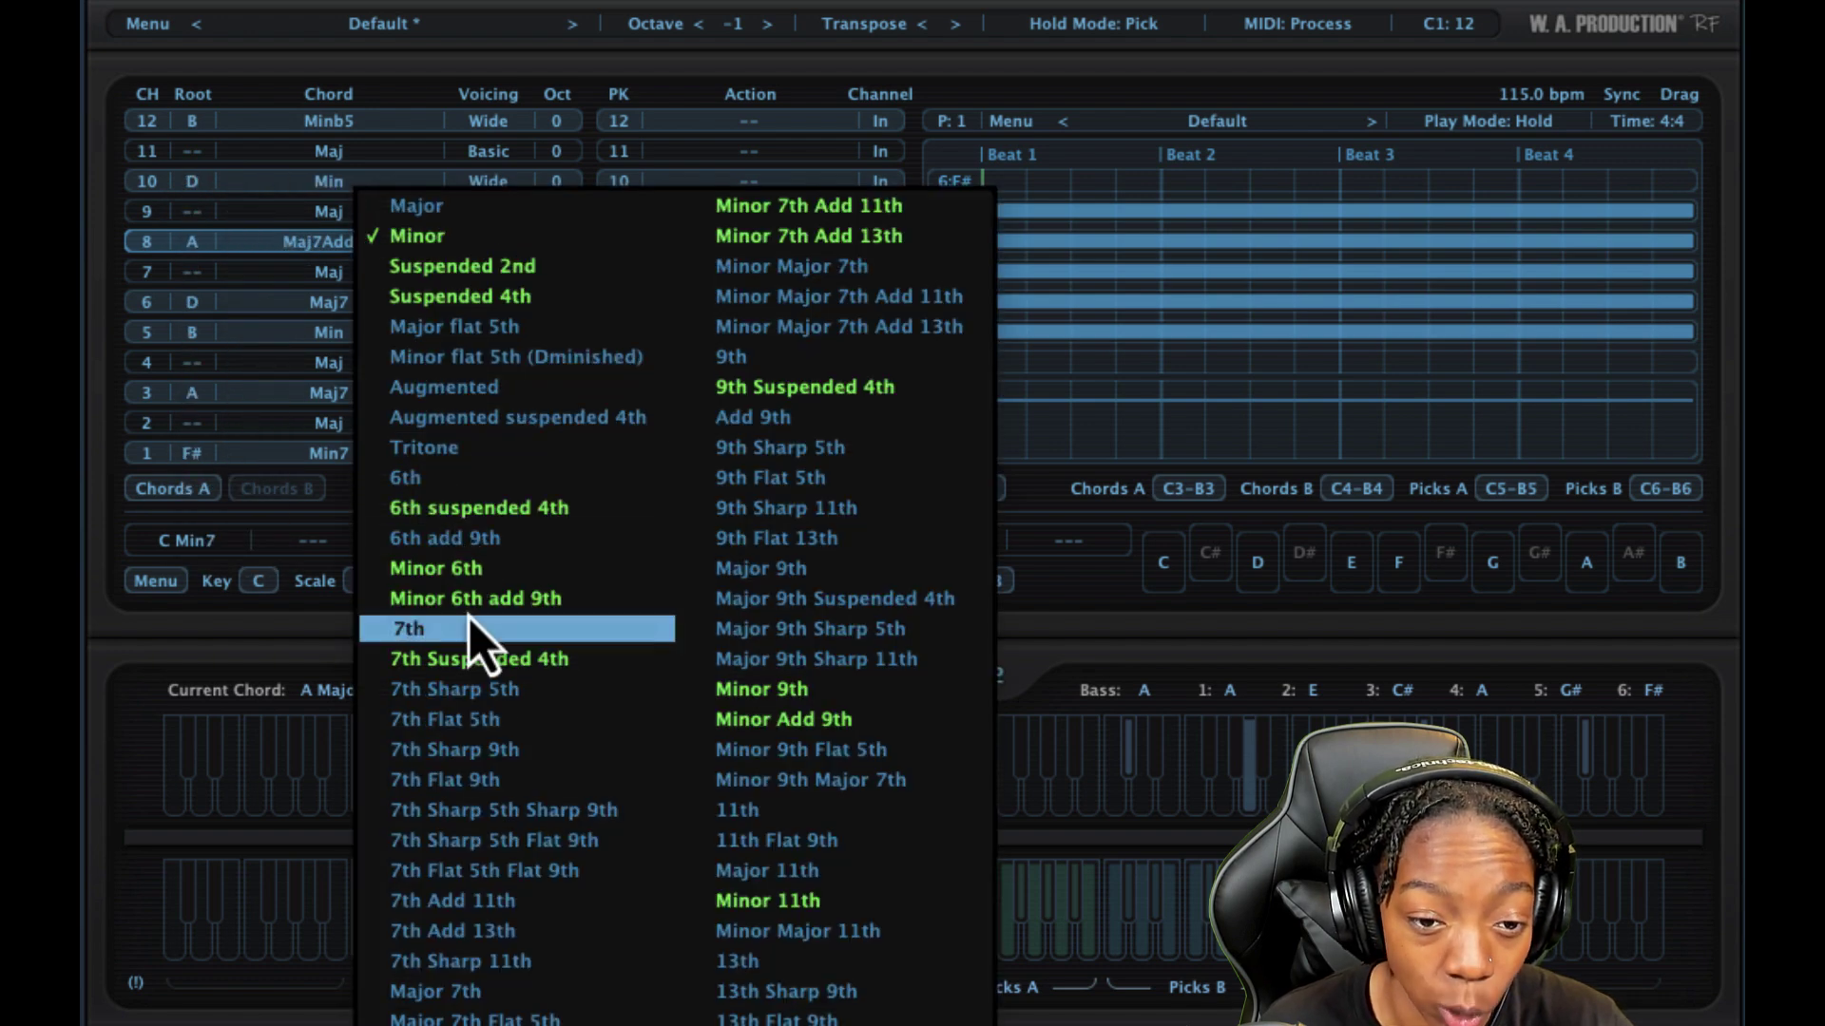
pyautogui.click(523, 1025)
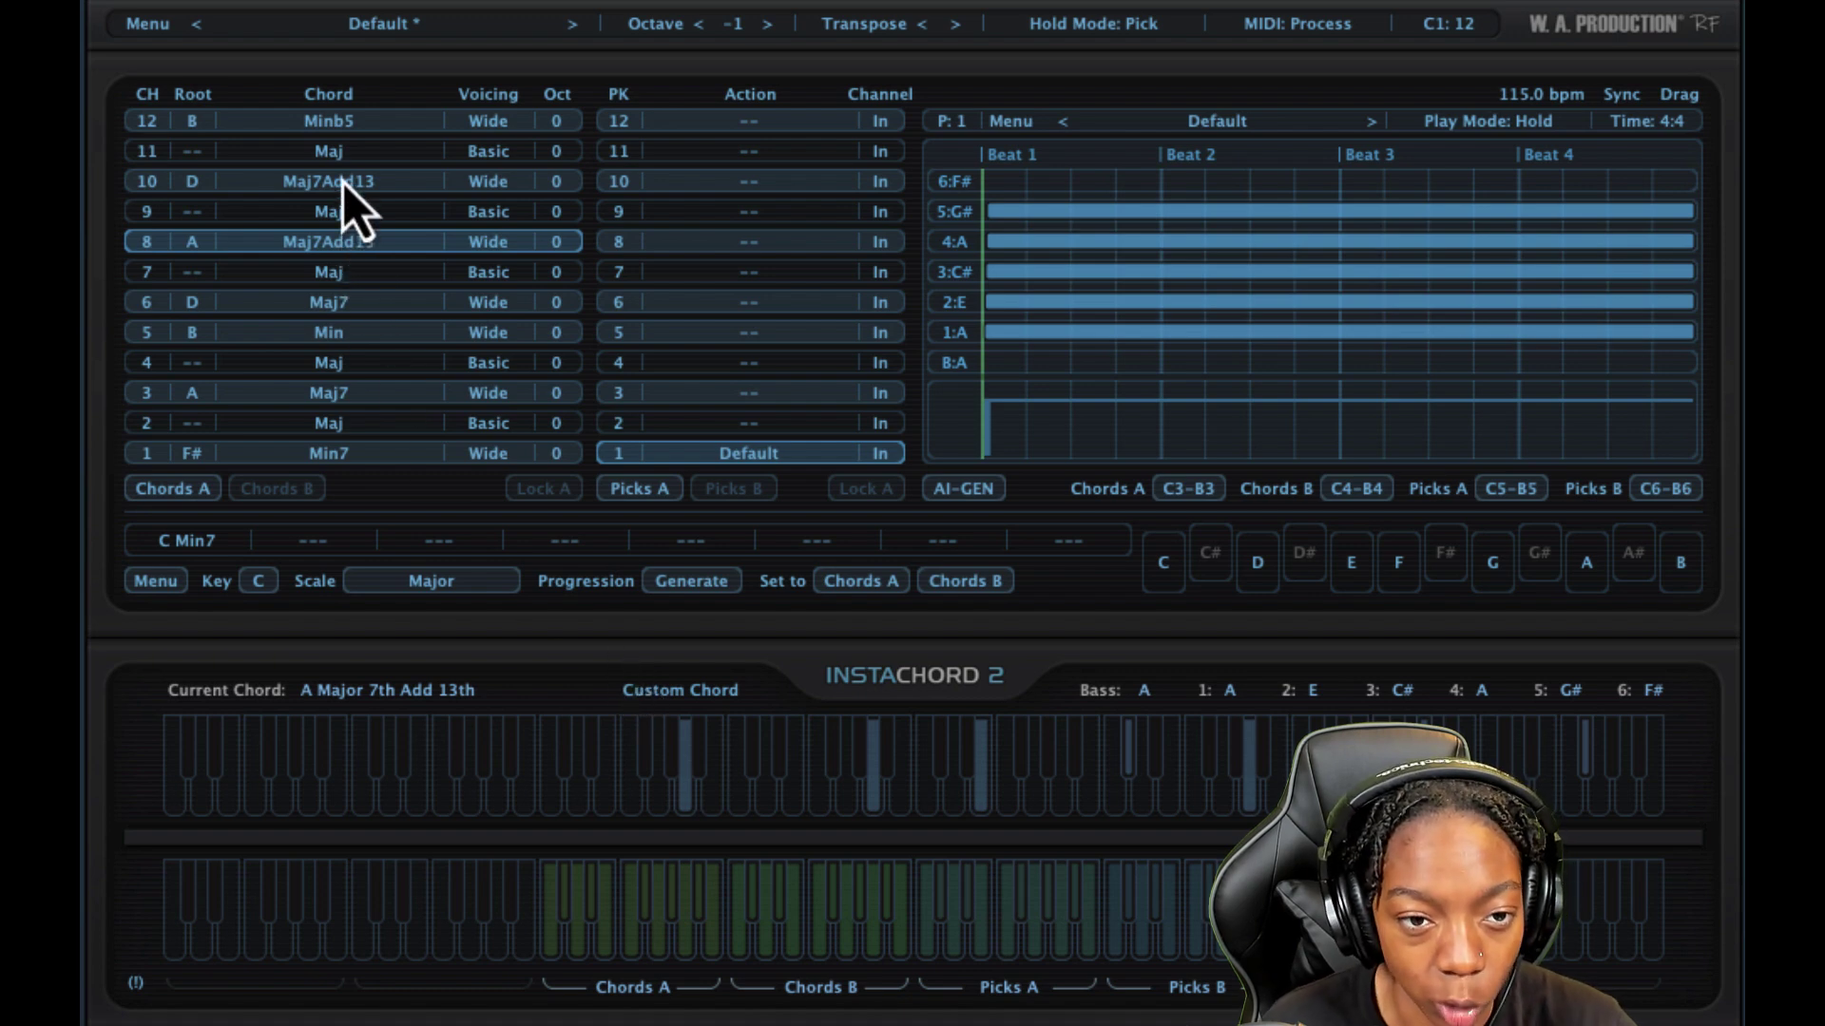
# - Create a custom chord manually from the A chord in slot 8 and set its 1st note to -5 semitones
pyautogui.click(363, 249)
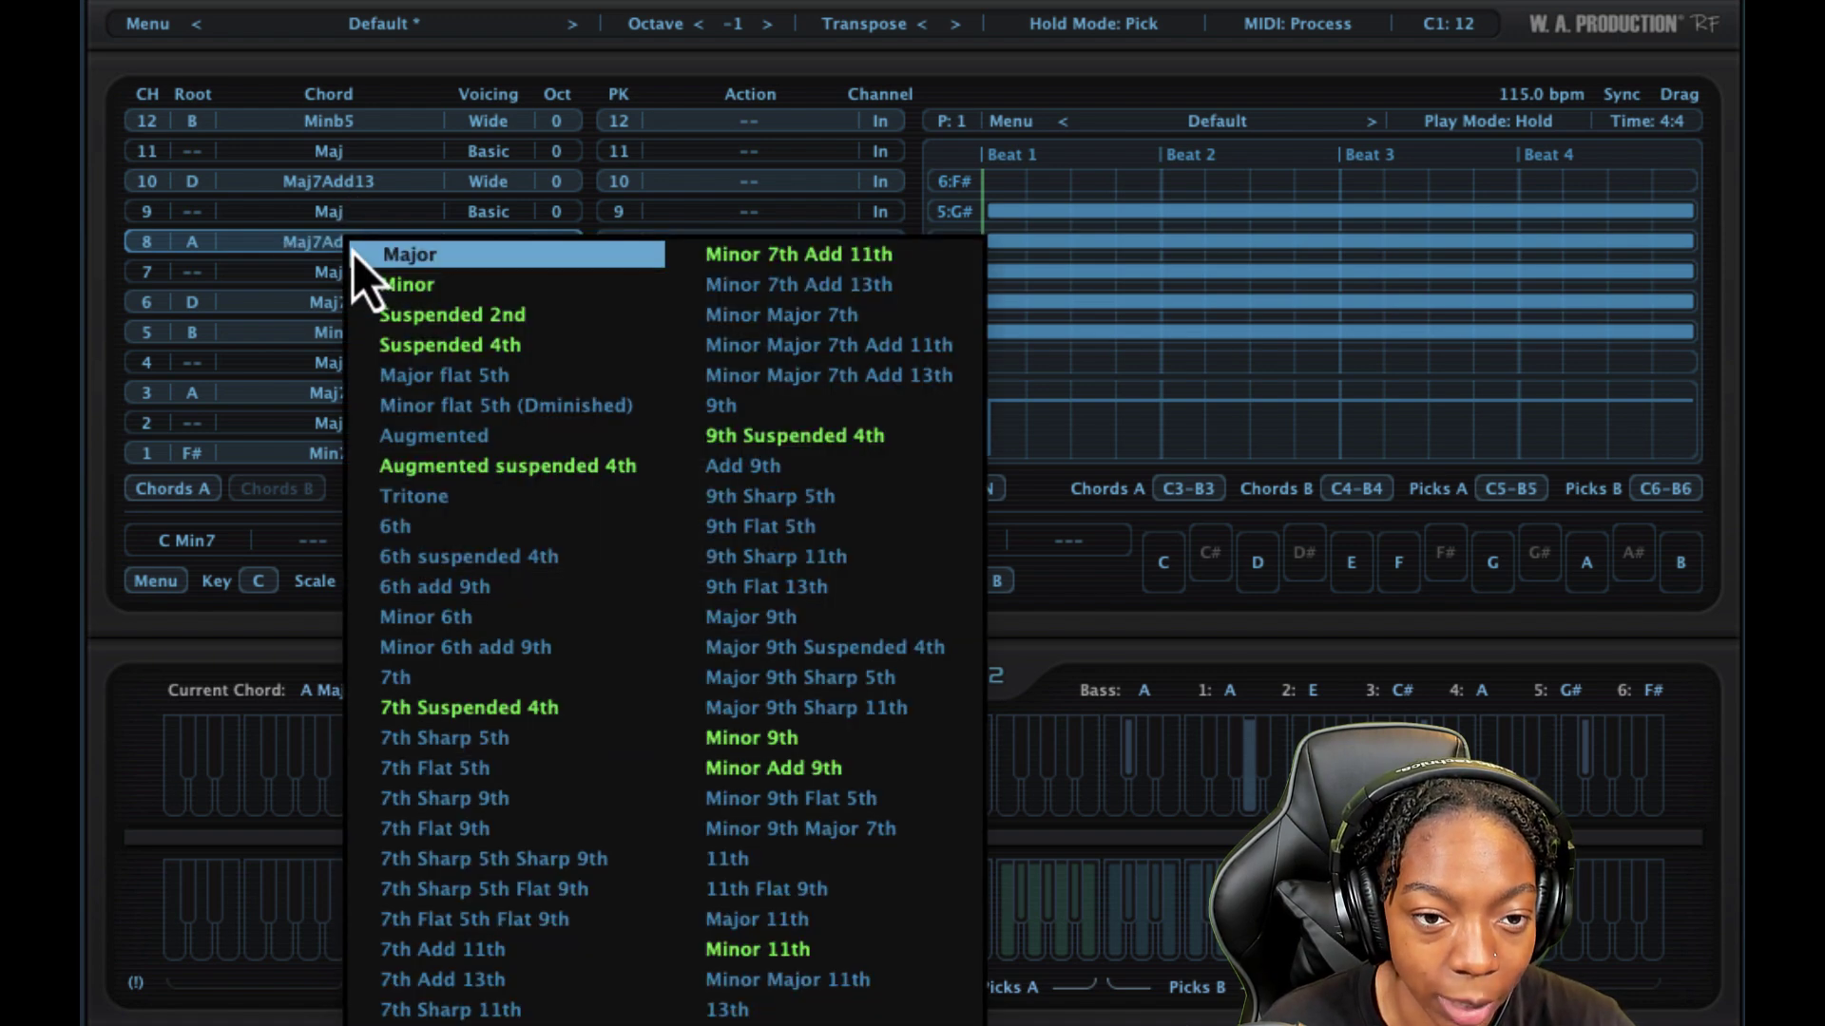
pyautogui.click(126, 643)
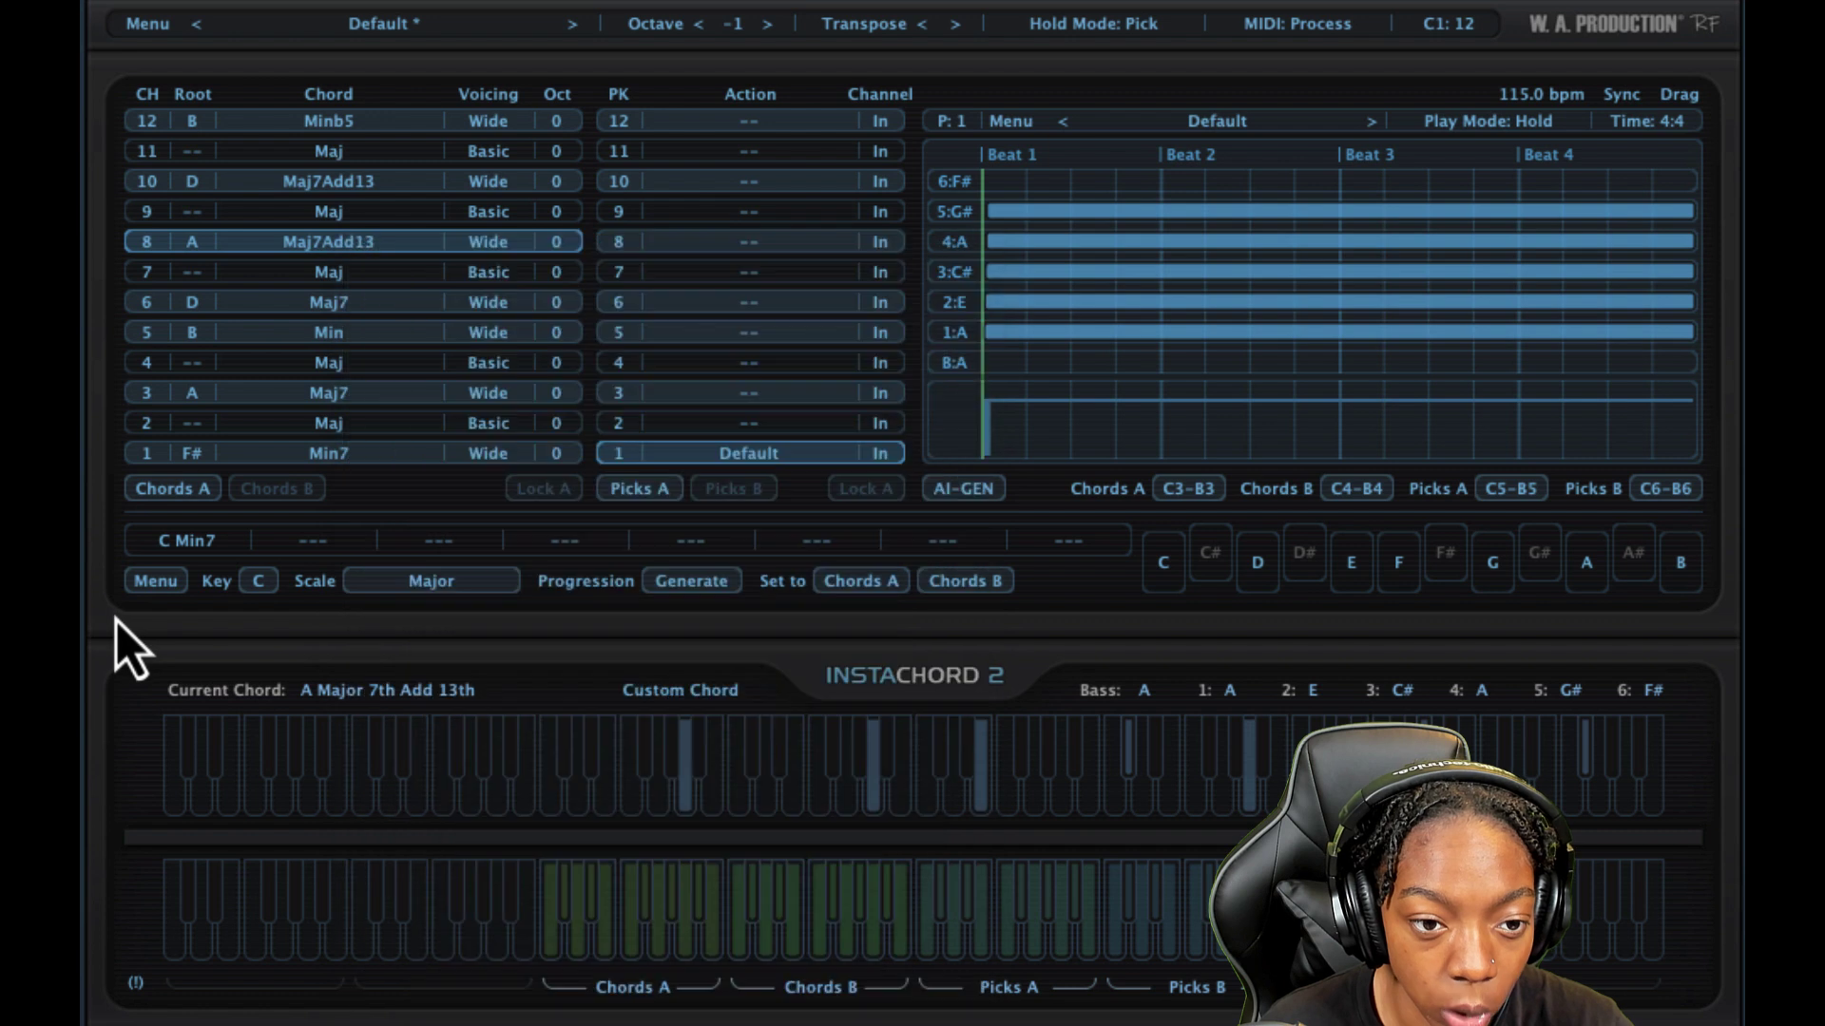
pyautogui.click(688, 693)
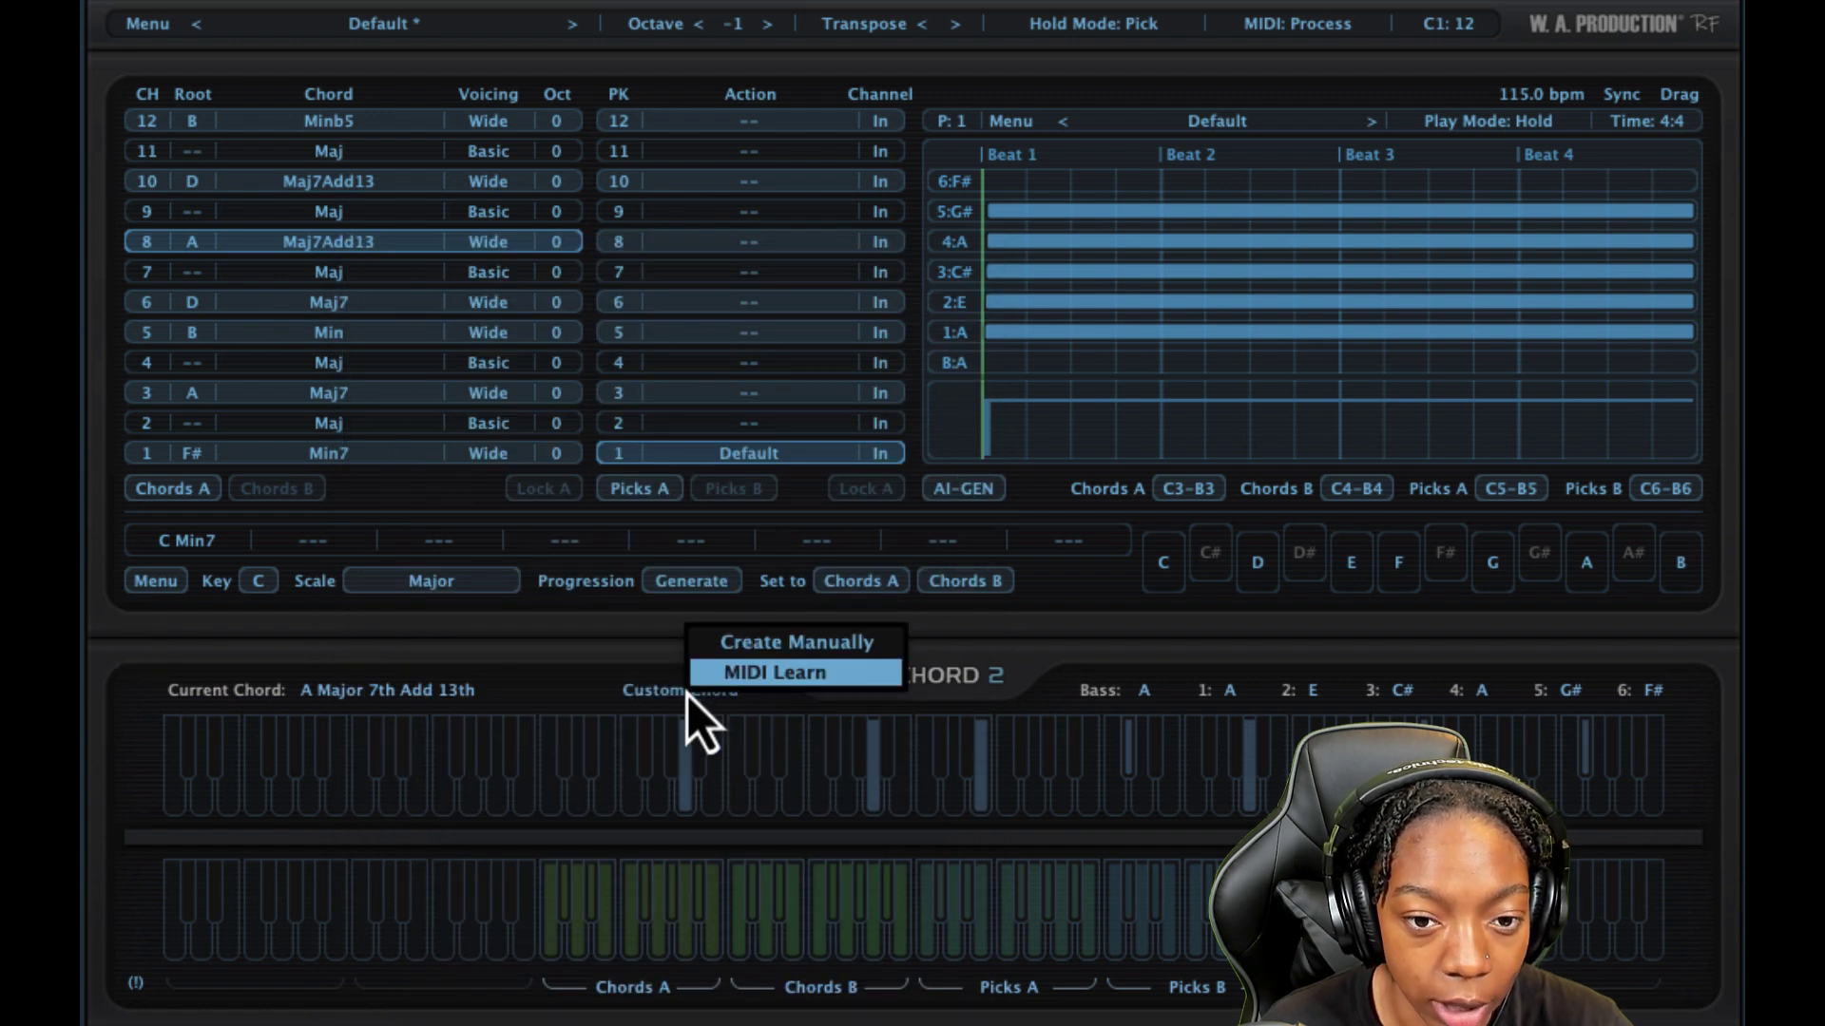
pyautogui.click(722, 654)
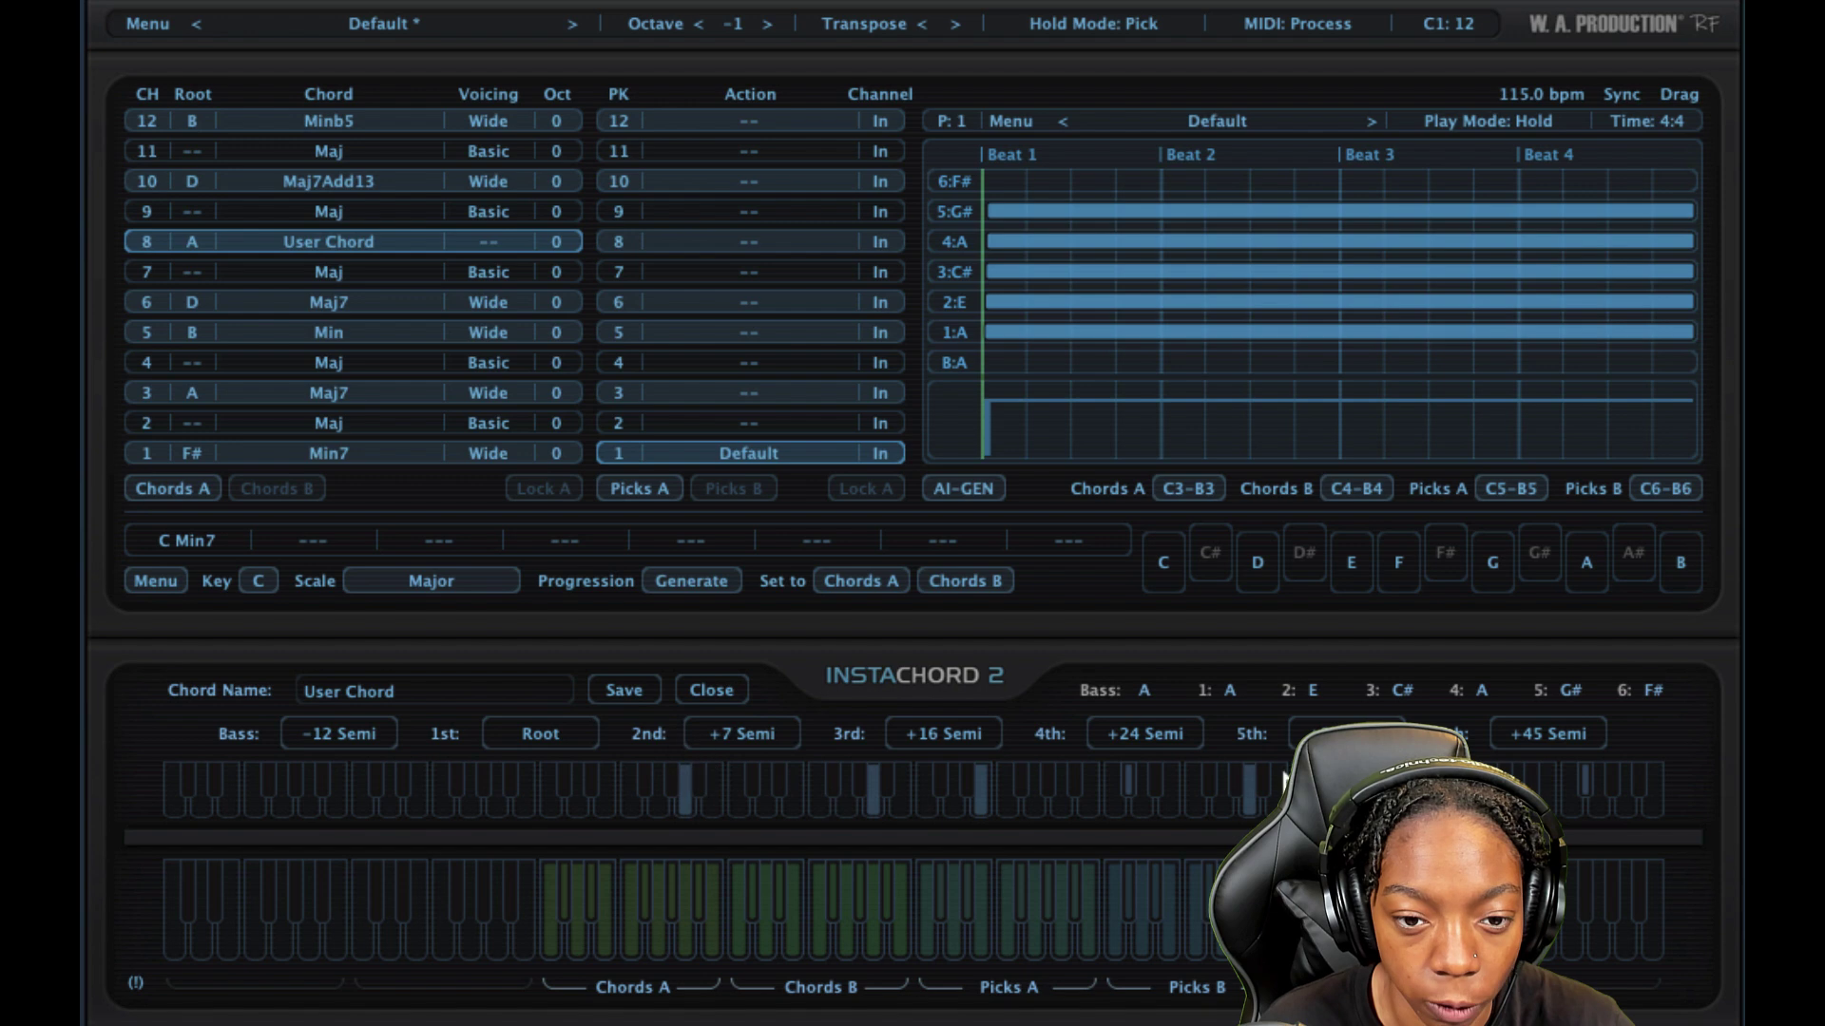
pyautogui.click(529, 741)
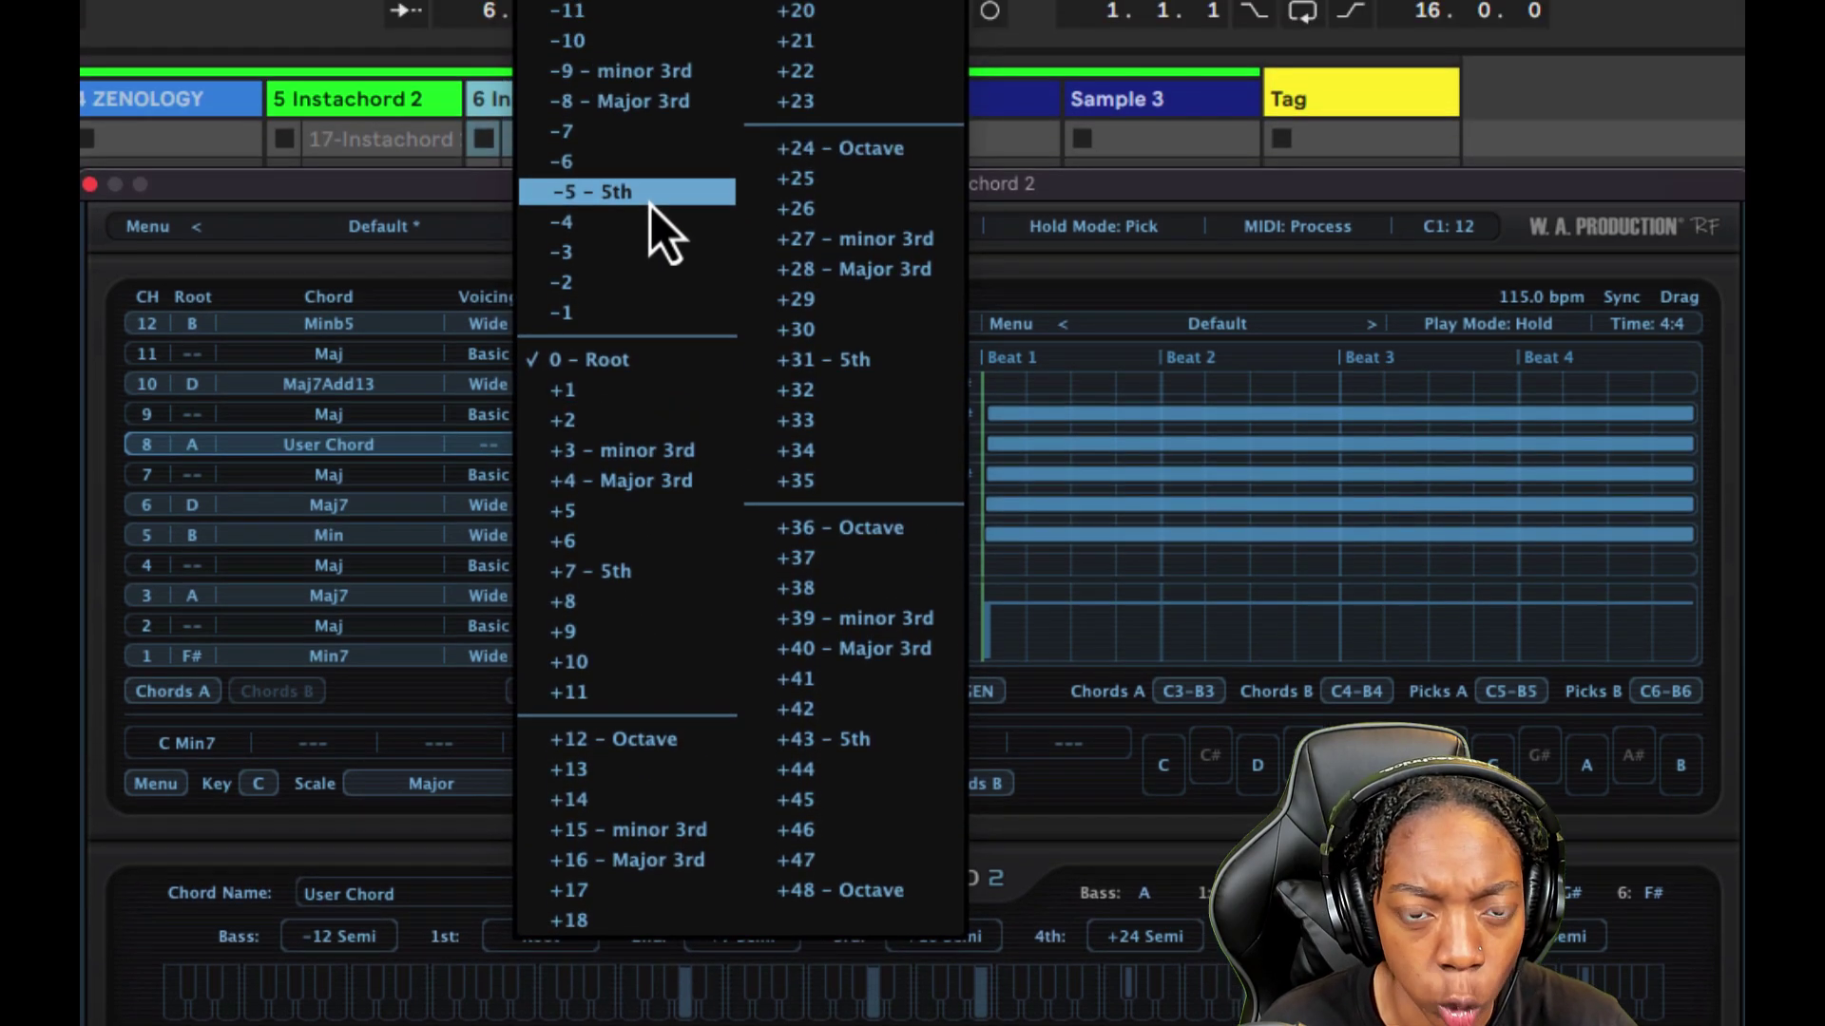
pyautogui.click(649, 194)
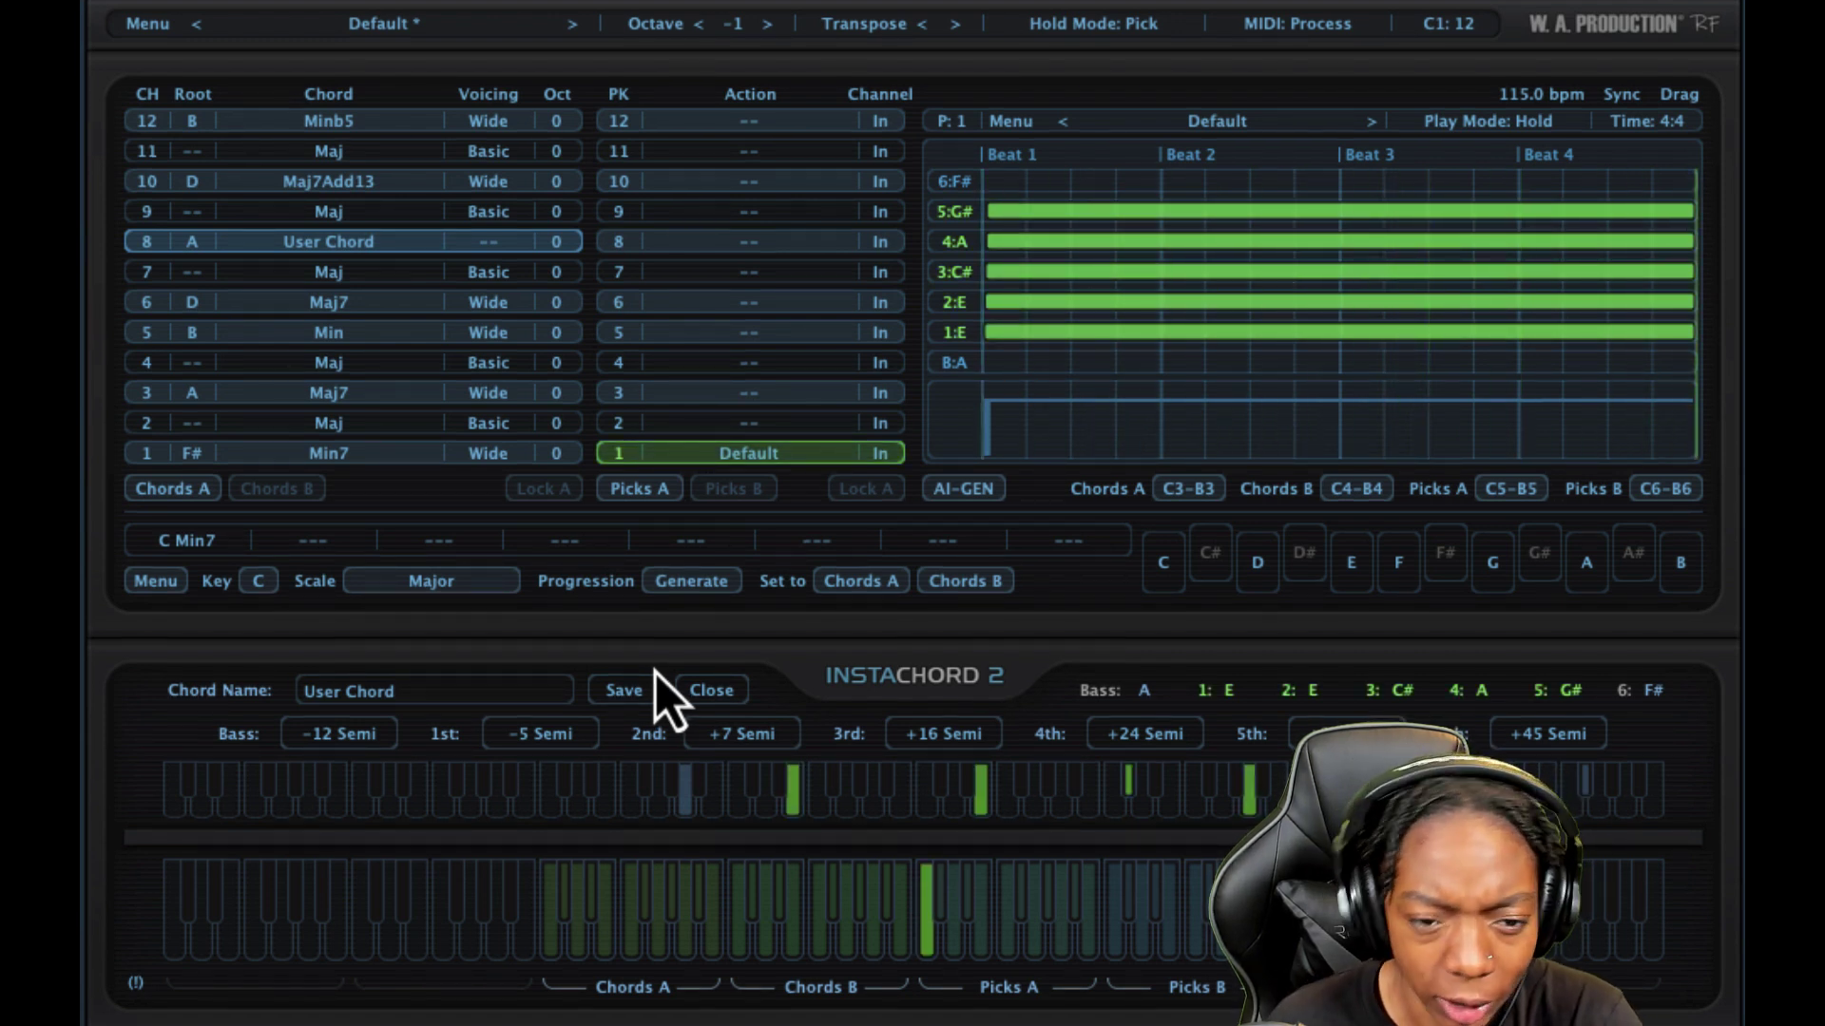
# - Set the custom chord's 1st note to 0 - Root for comparison and choose its interval again
pyautogui.click(544, 740)
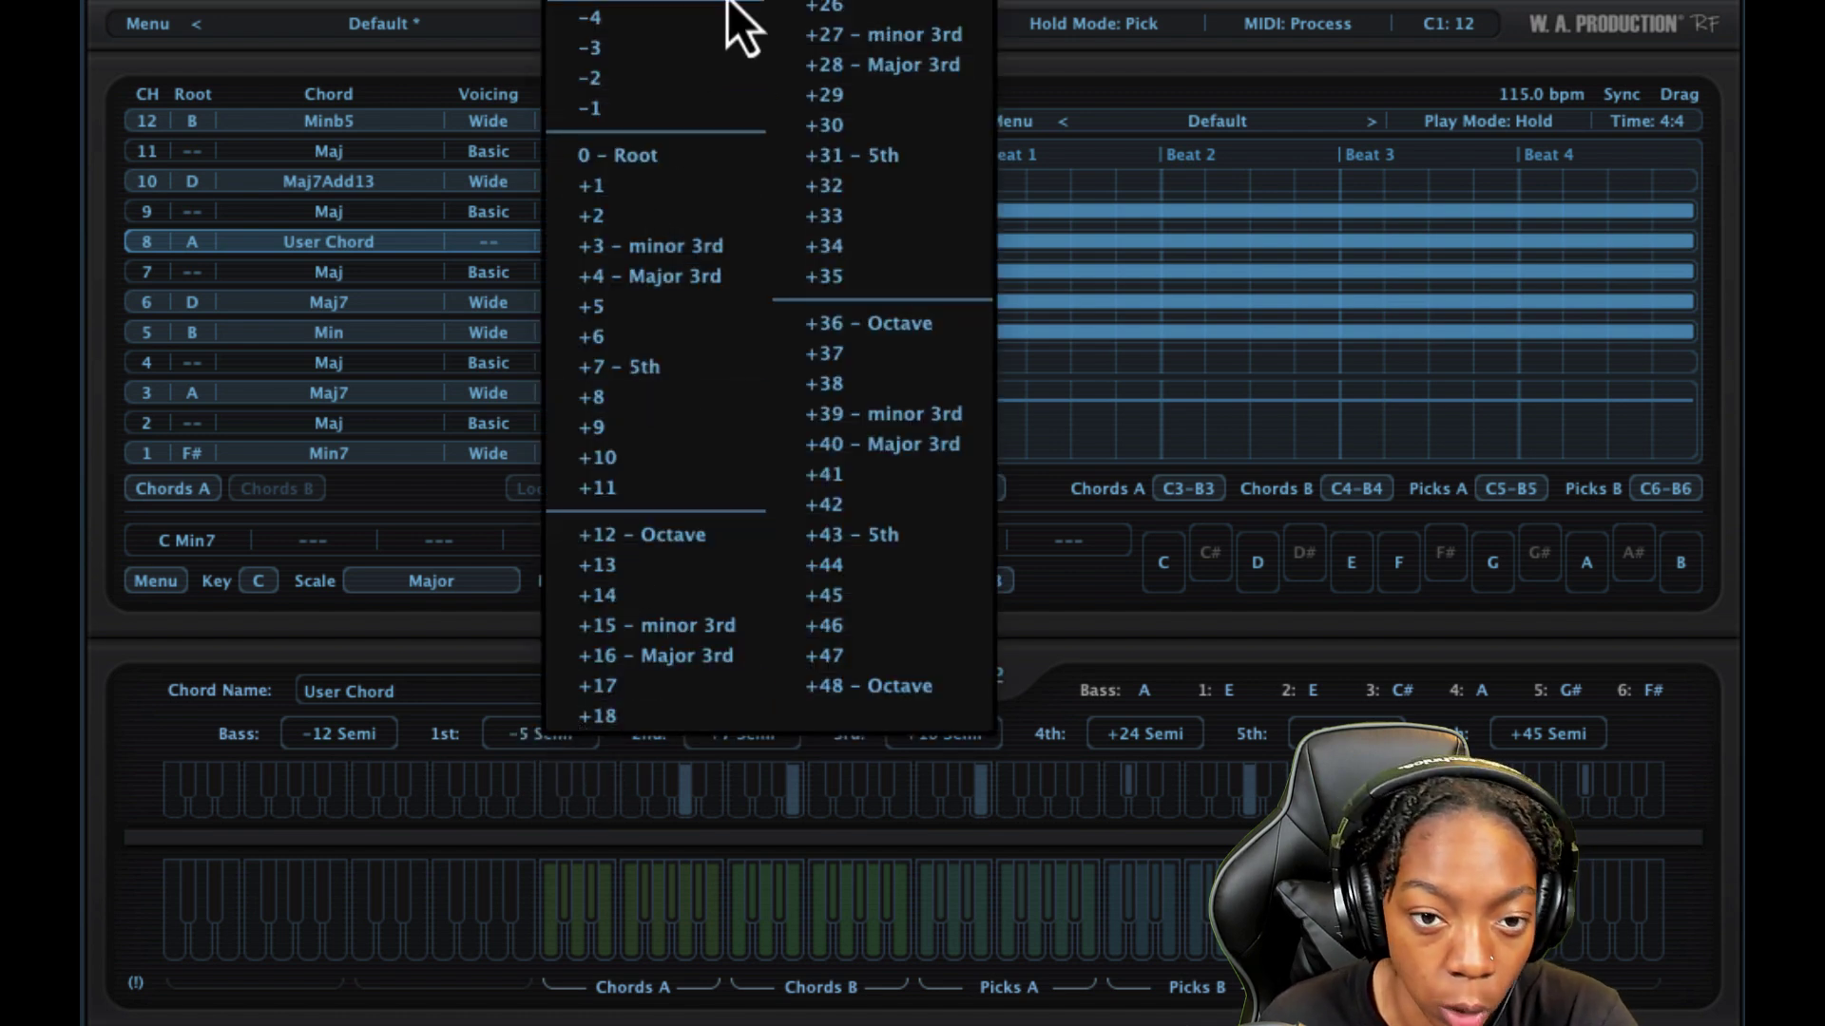
pyautogui.click(678, 160)
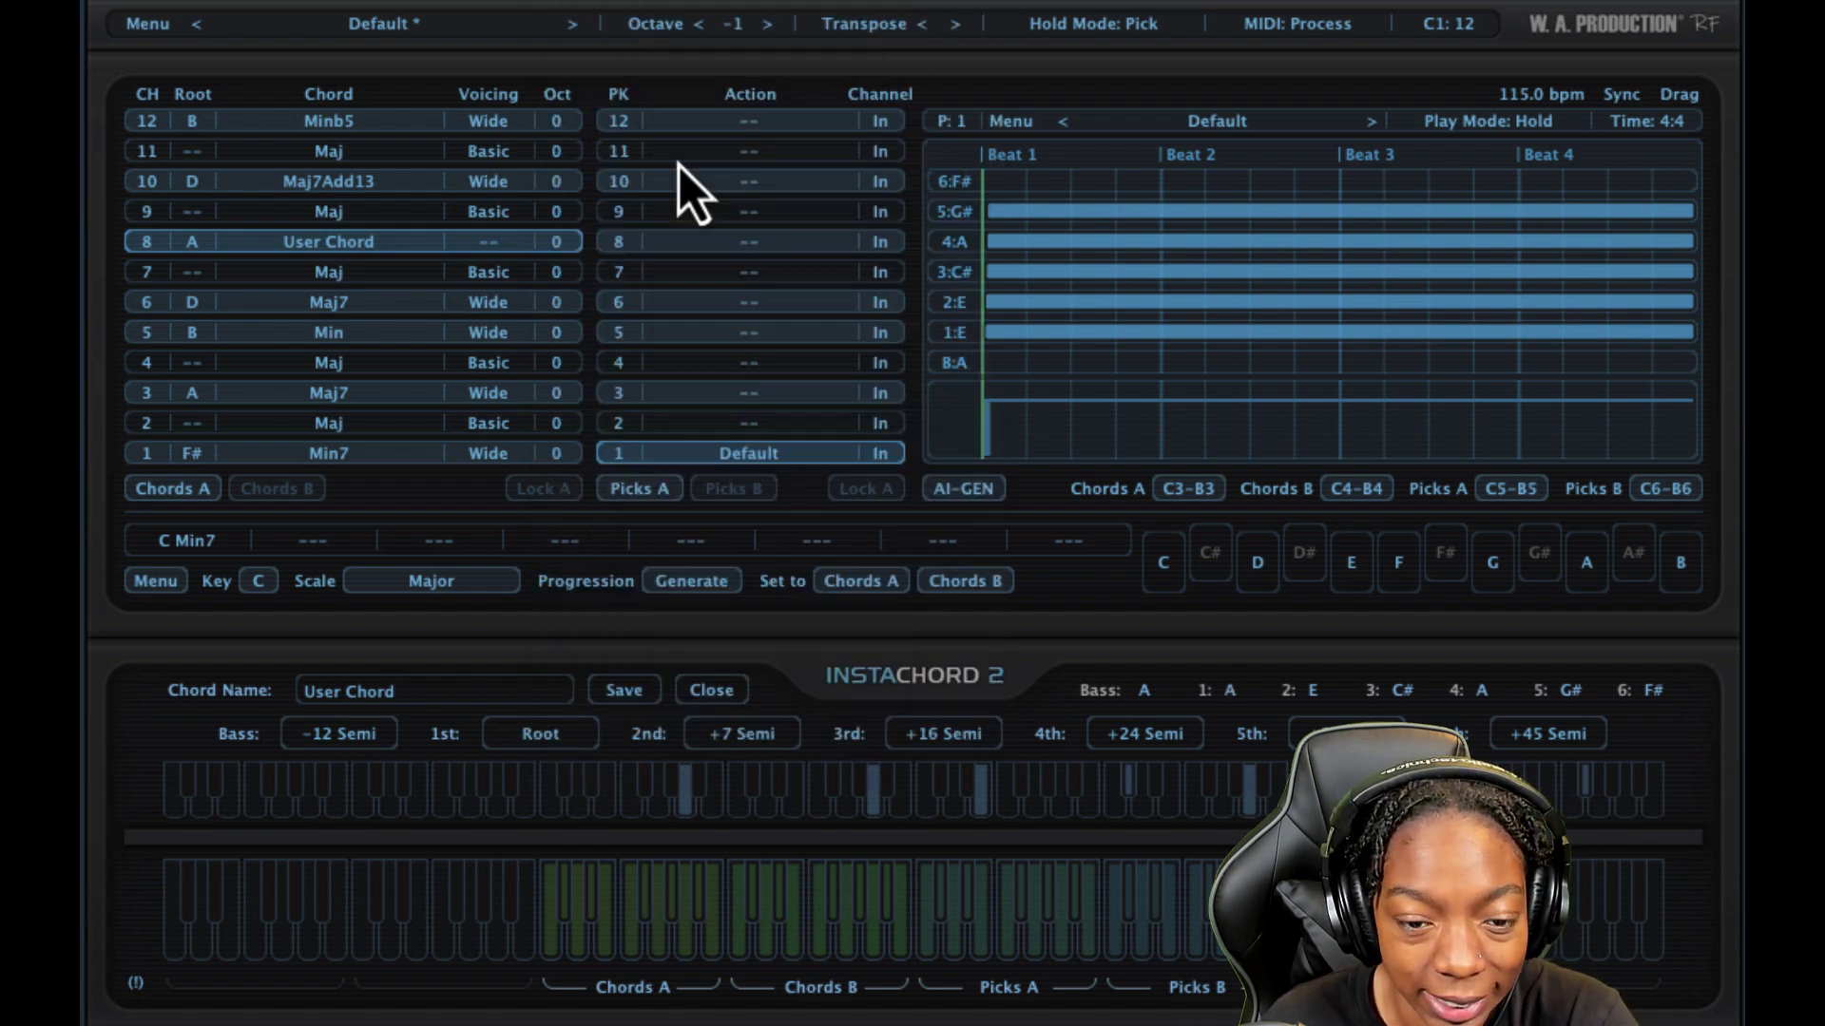
pyautogui.click(565, 738)
pyautogui.click(685, 20)
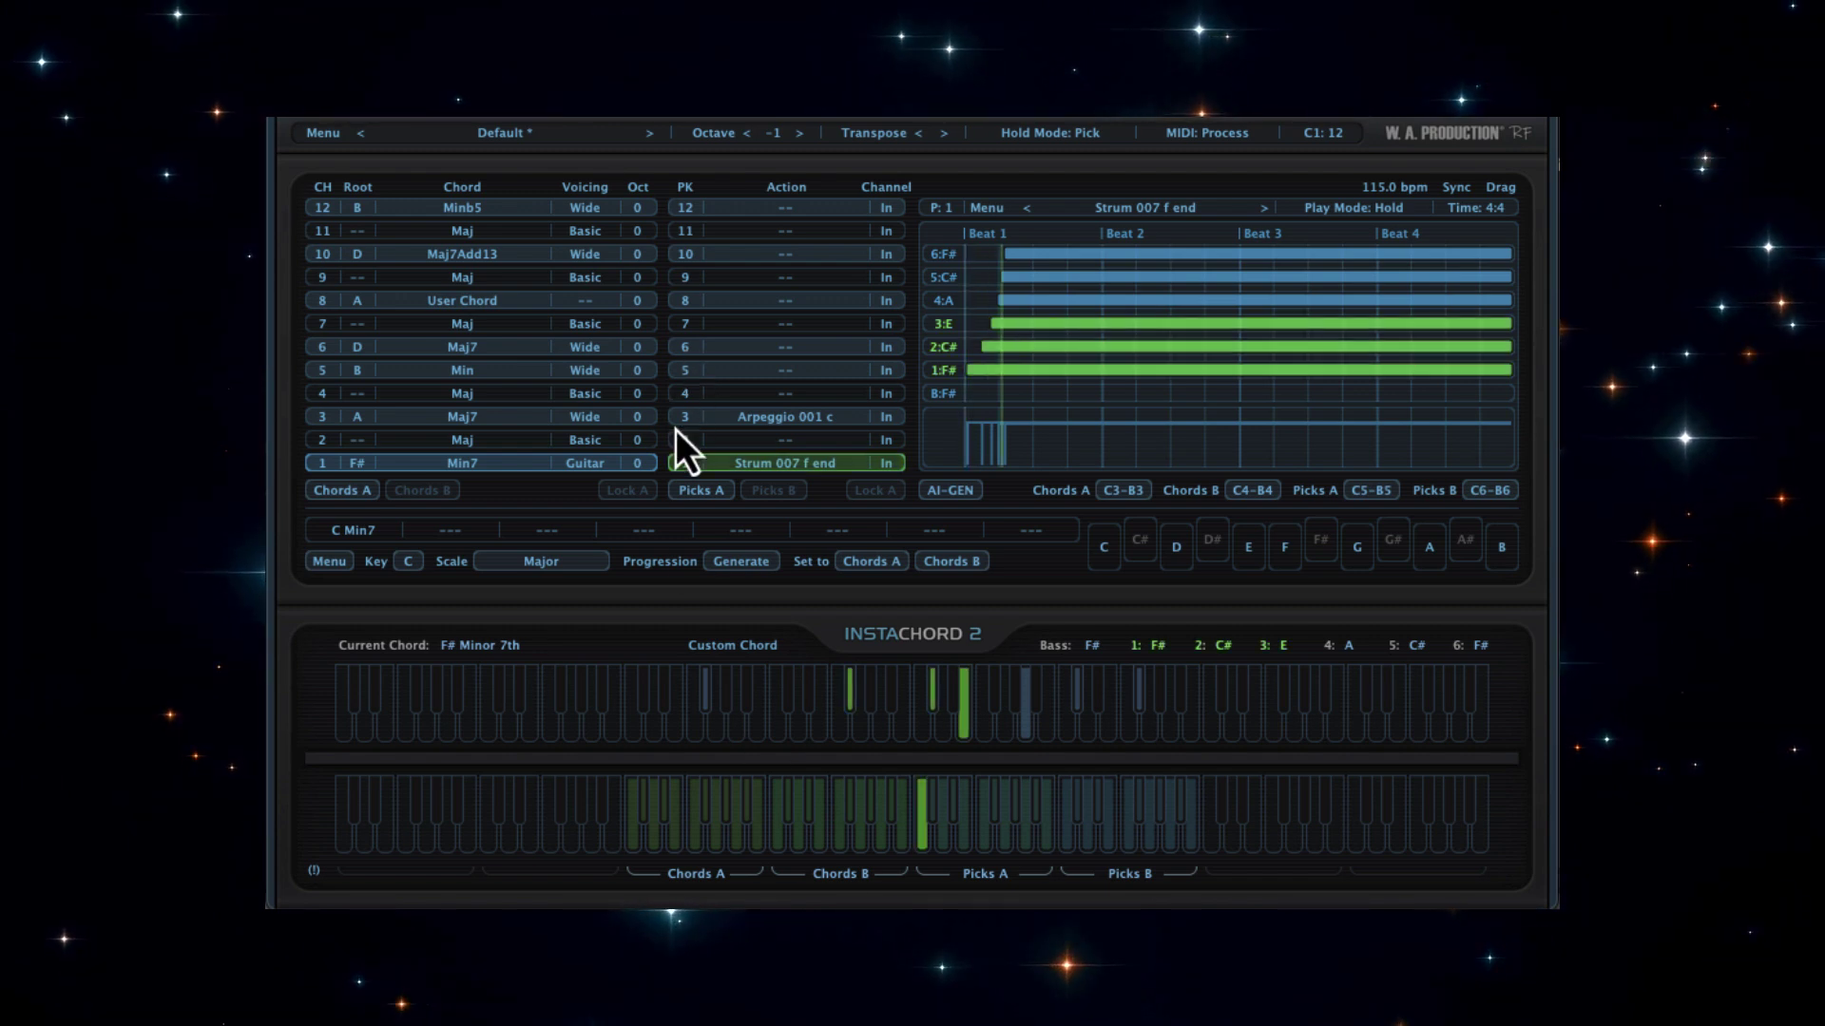
# - Try octave -1 on the F# Min7 chord in slot 1, and set its octave to +1
pyautogui.moveTo(659, 488)
pyautogui.mouseDown()
pyautogui.moveTo(675, 209)
pyautogui.moveTo(660, 467)
pyautogui.mouseUp()
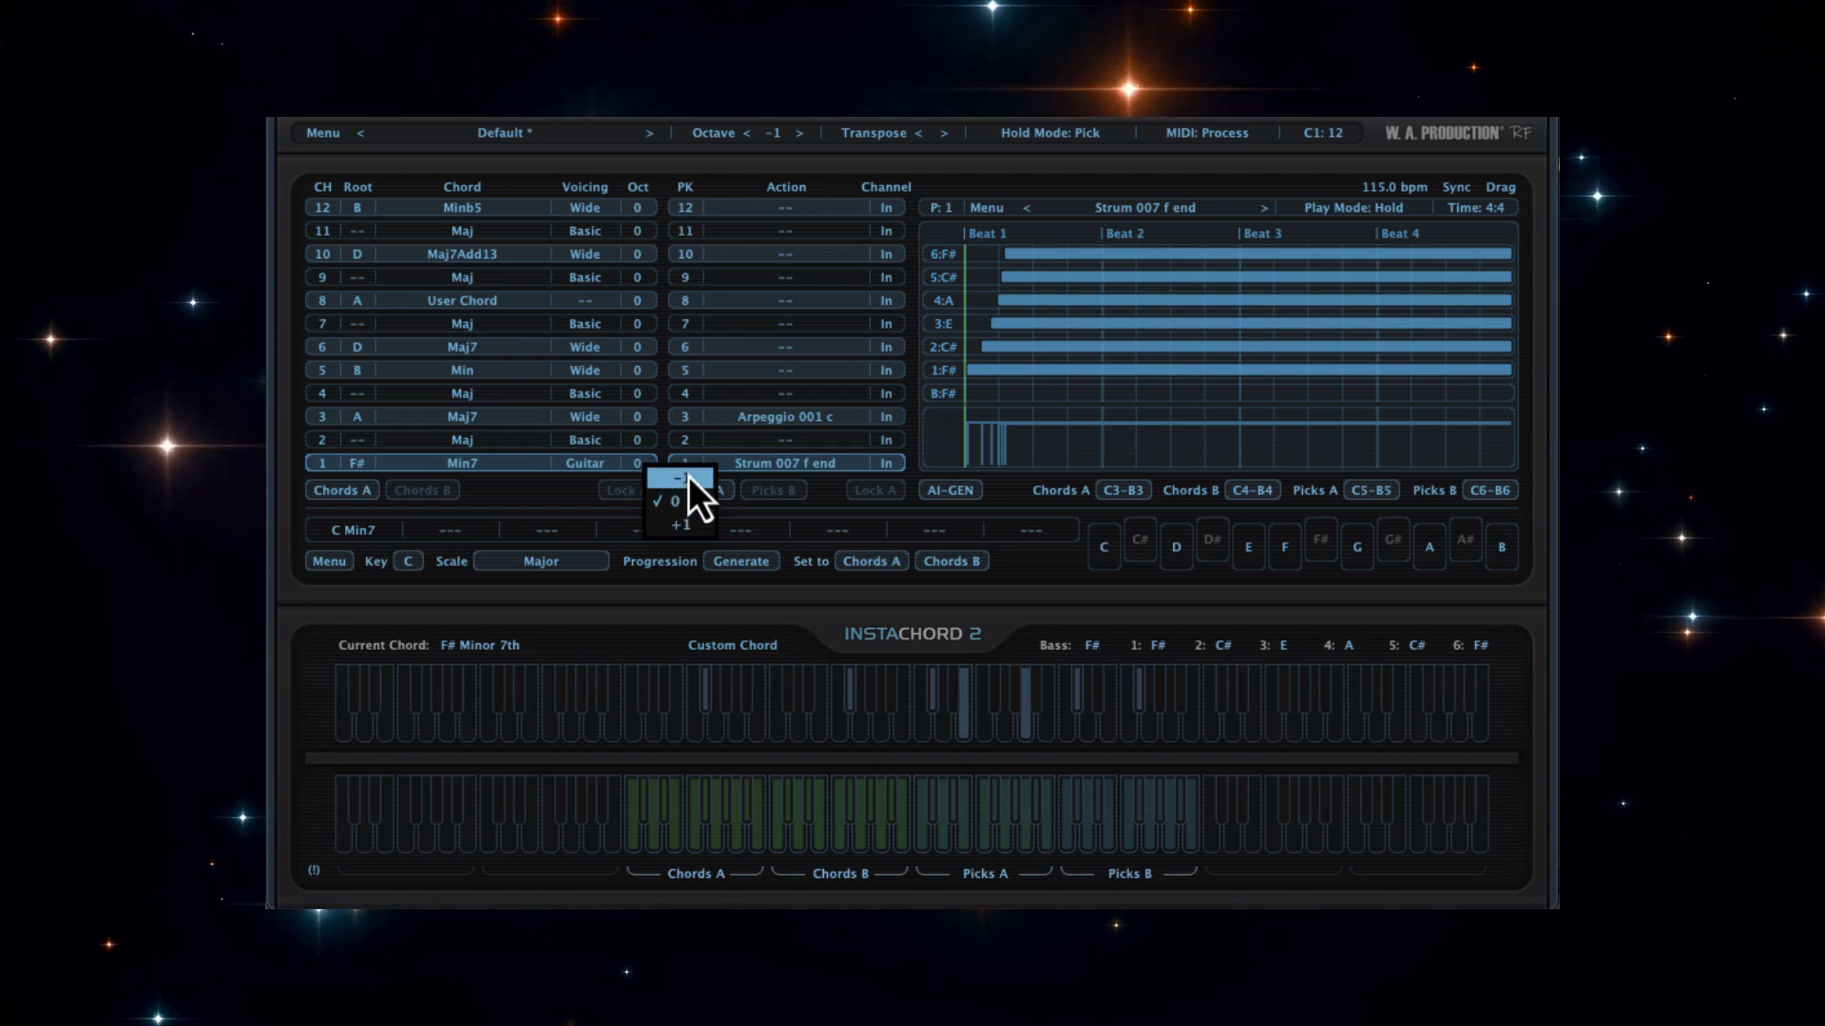
pyautogui.click(687, 477)
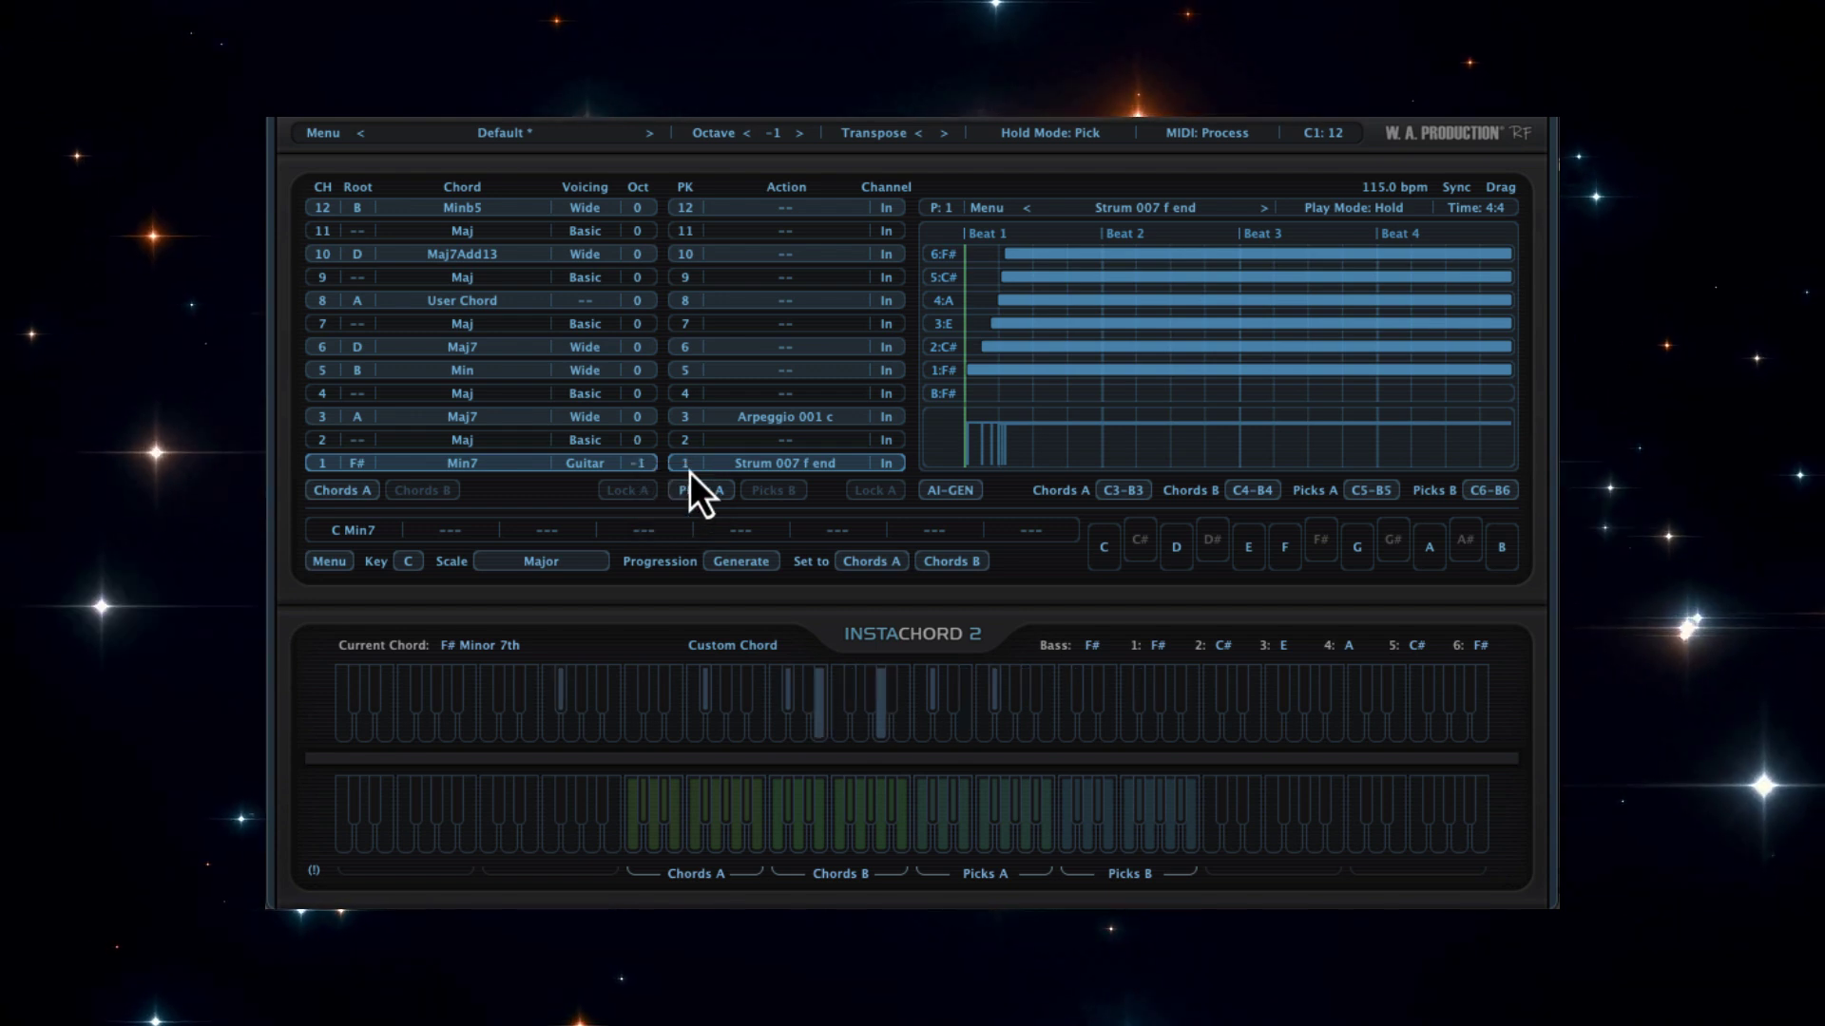
pyautogui.click(640, 465)
pyautogui.click(688, 536)
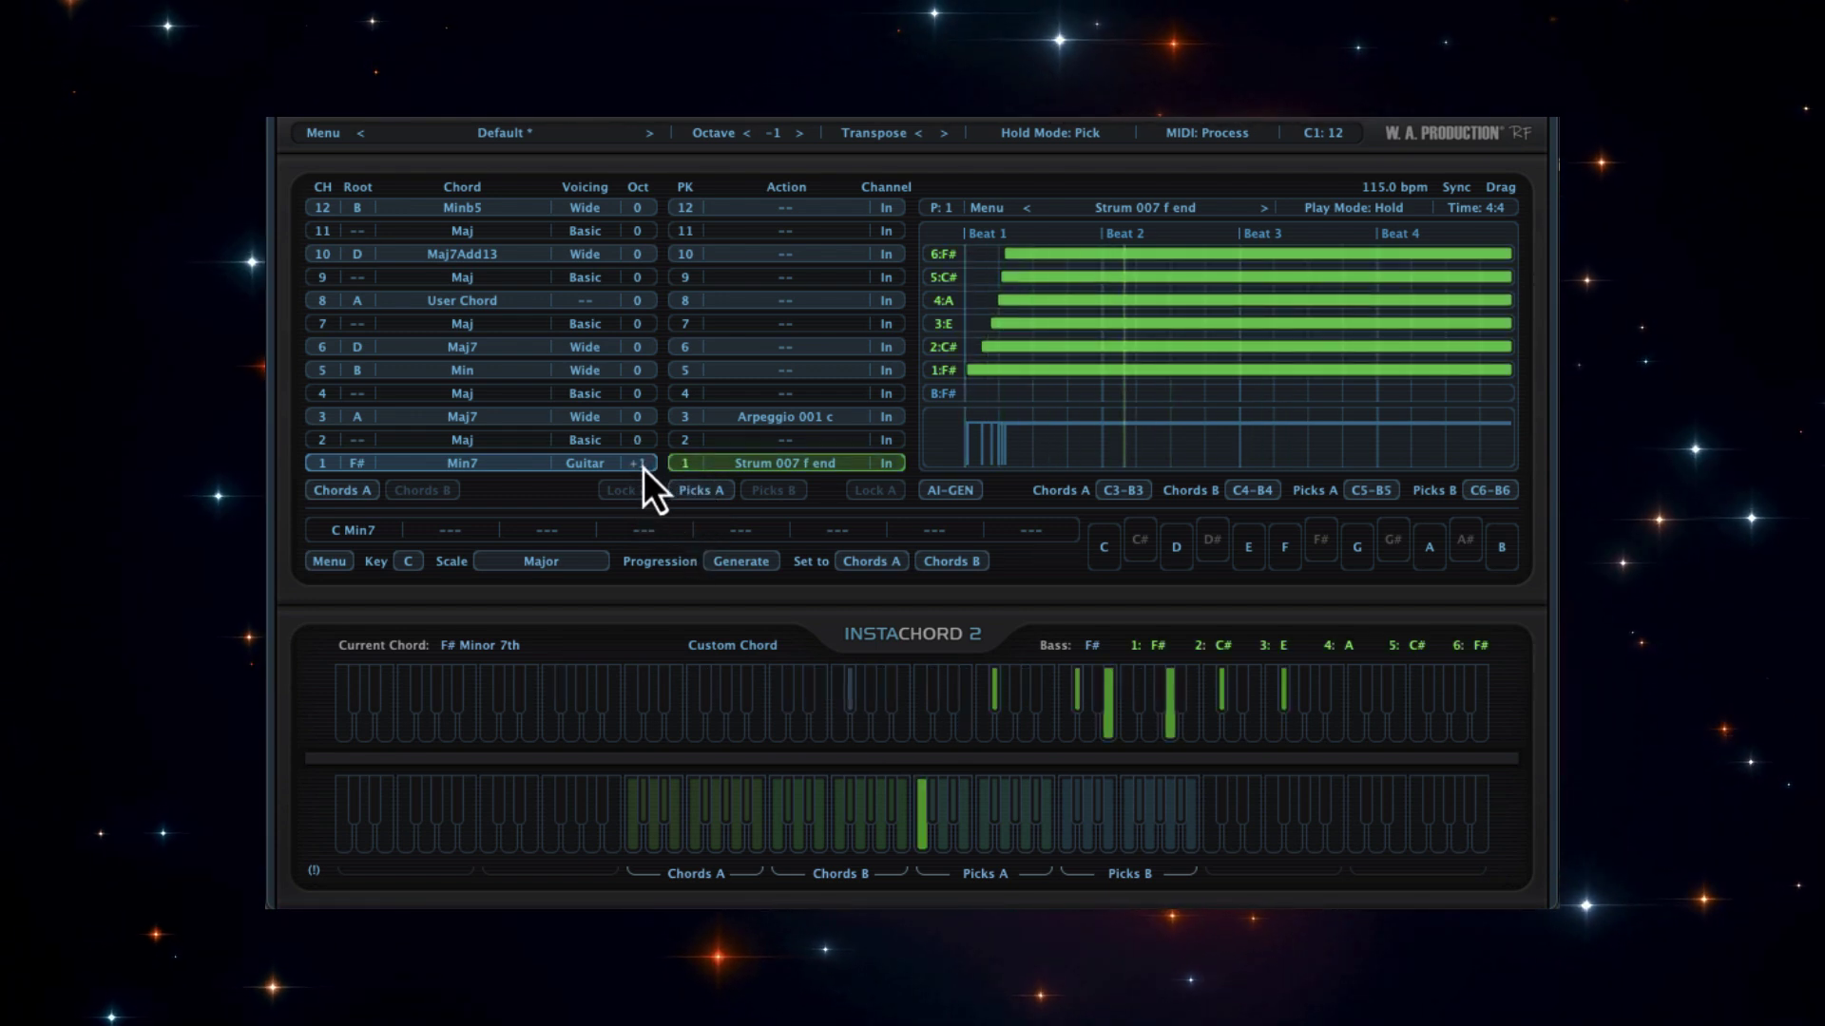
# - Set the octave of the Min7 chord in slot 1 to 0 and transpose the whole chord set up by semitones
pyautogui.click(642, 469)
pyautogui.click(666, 504)
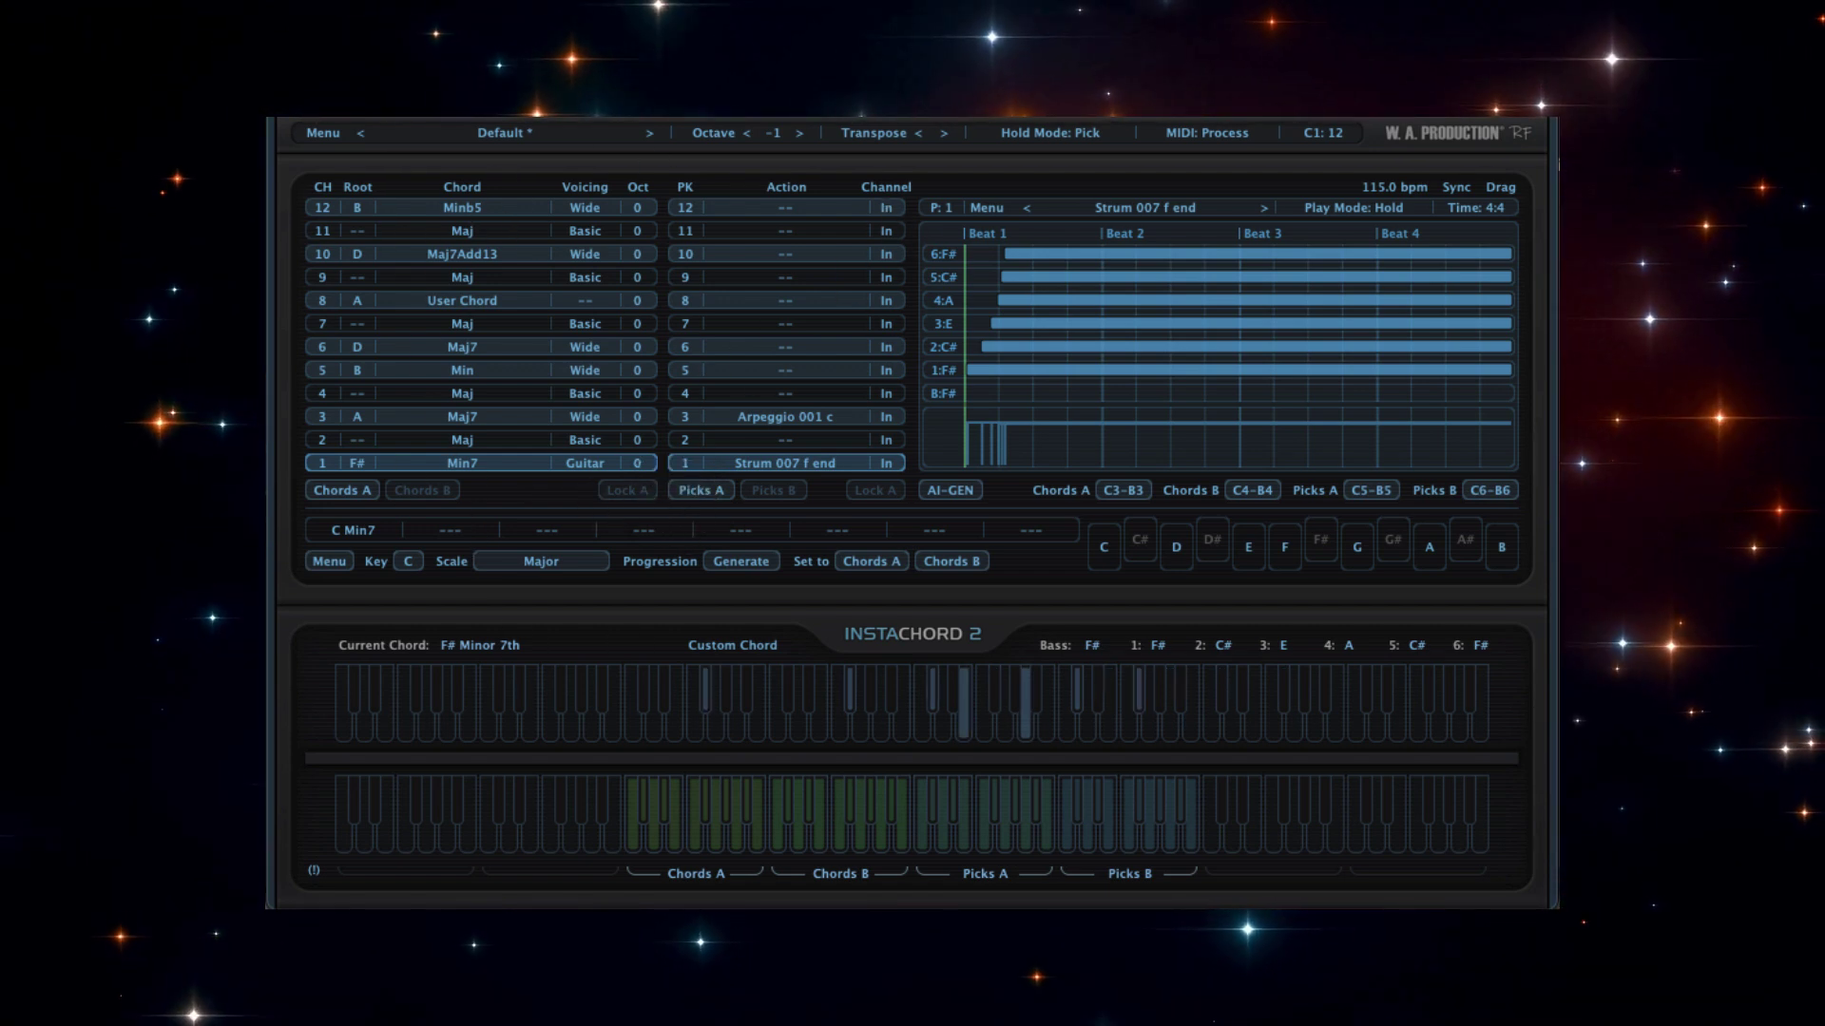
pyautogui.click(943, 139)
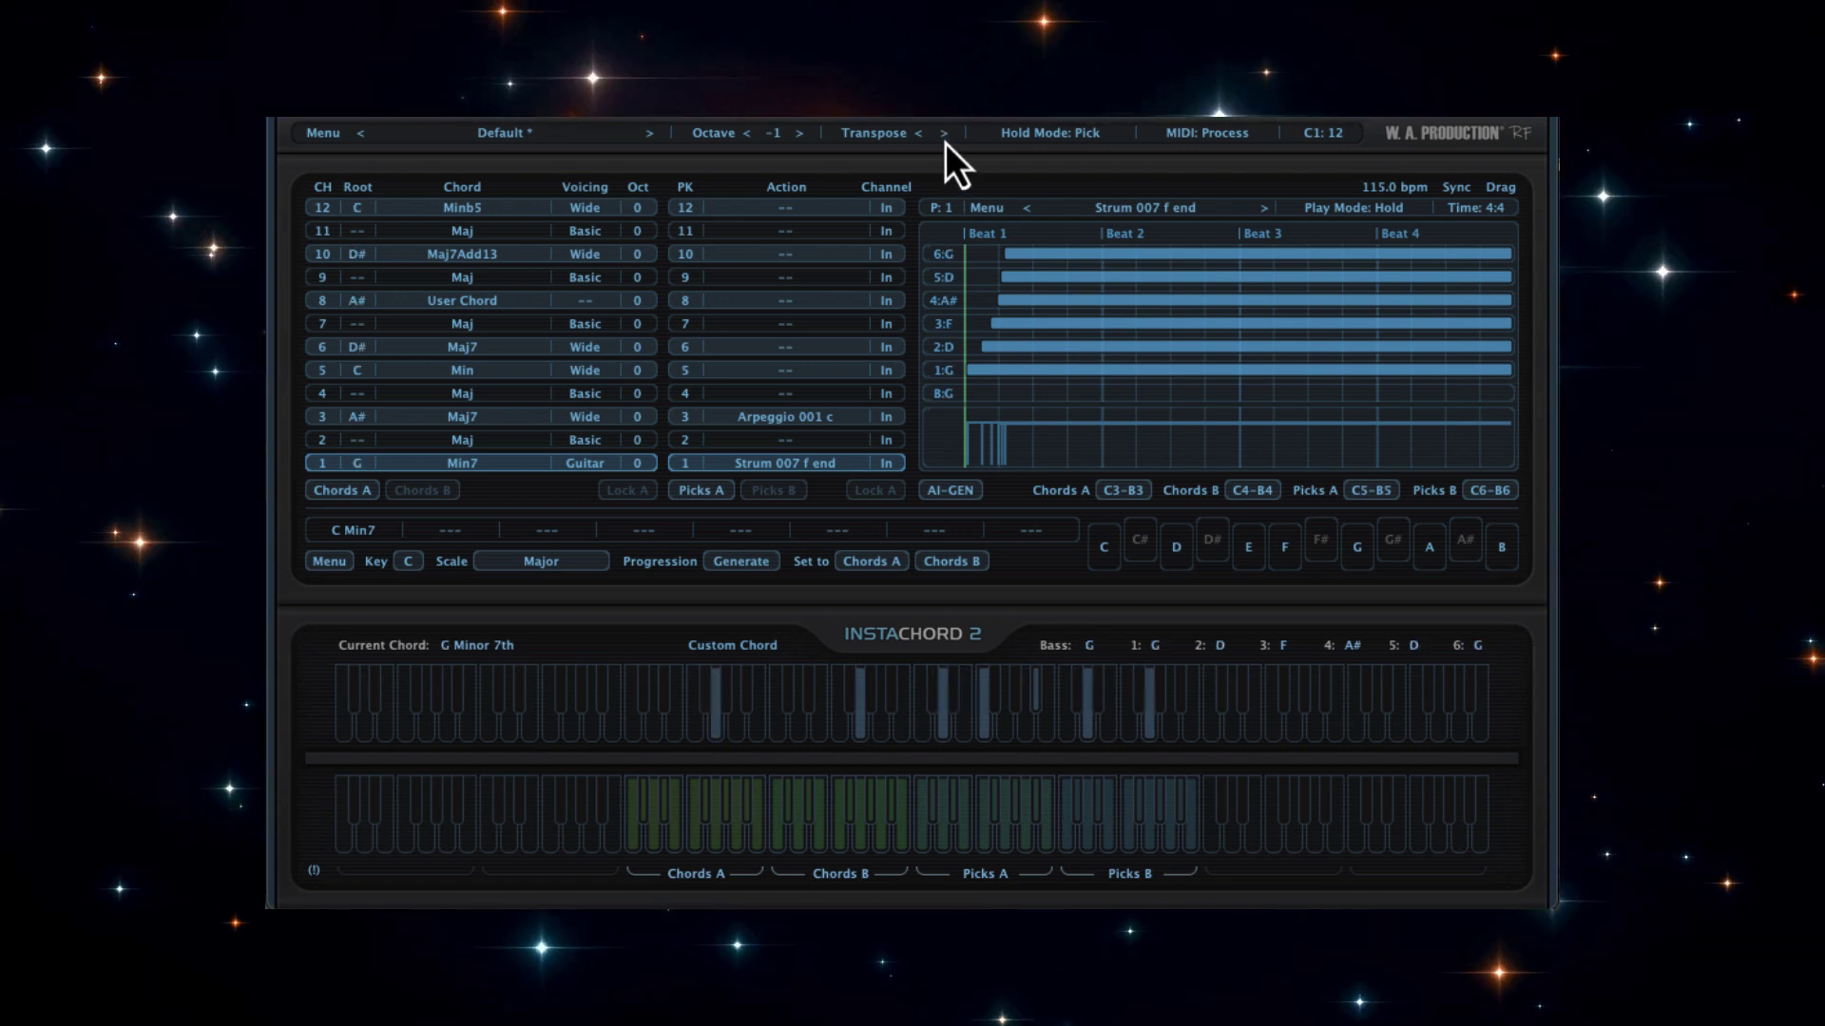
pyautogui.click(944, 141)
pyautogui.click(944, 138)
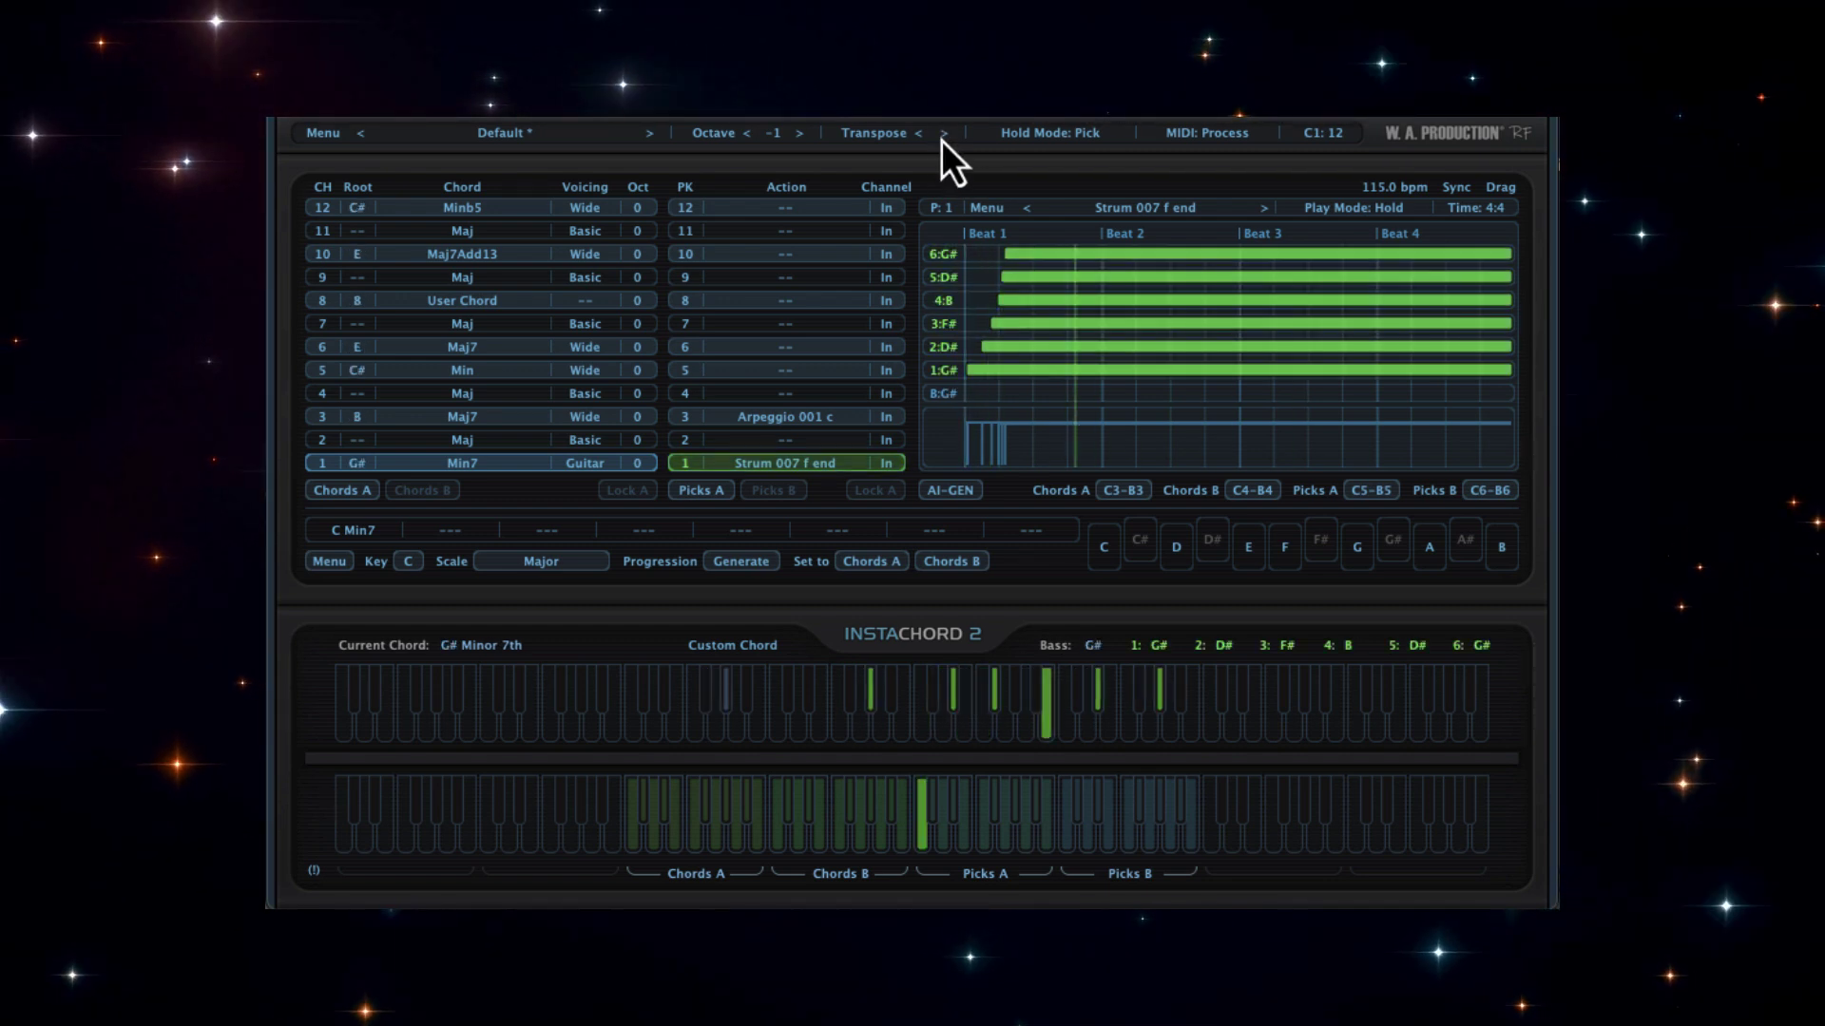
pyautogui.click(943, 139)
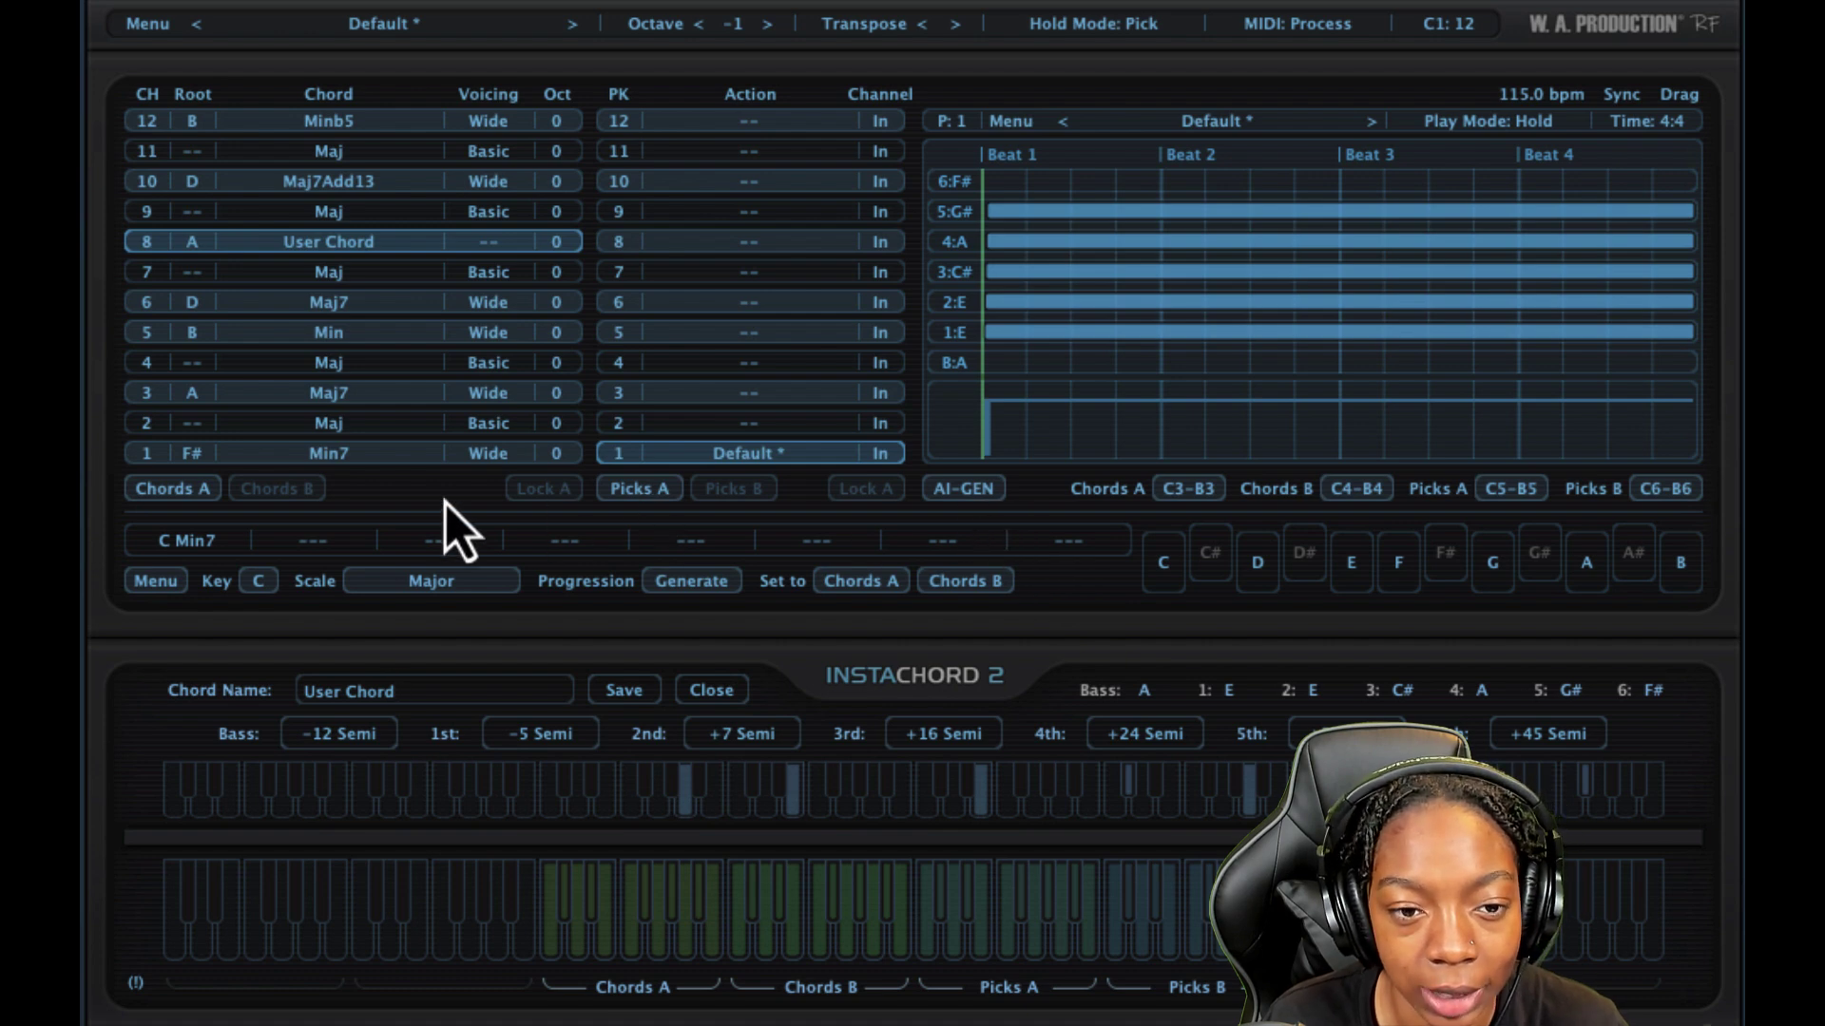
# - Generate a new AI pattern for pick slot 1 and play it
pyautogui.click(367, 455)
pyautogui.click(335, 537)
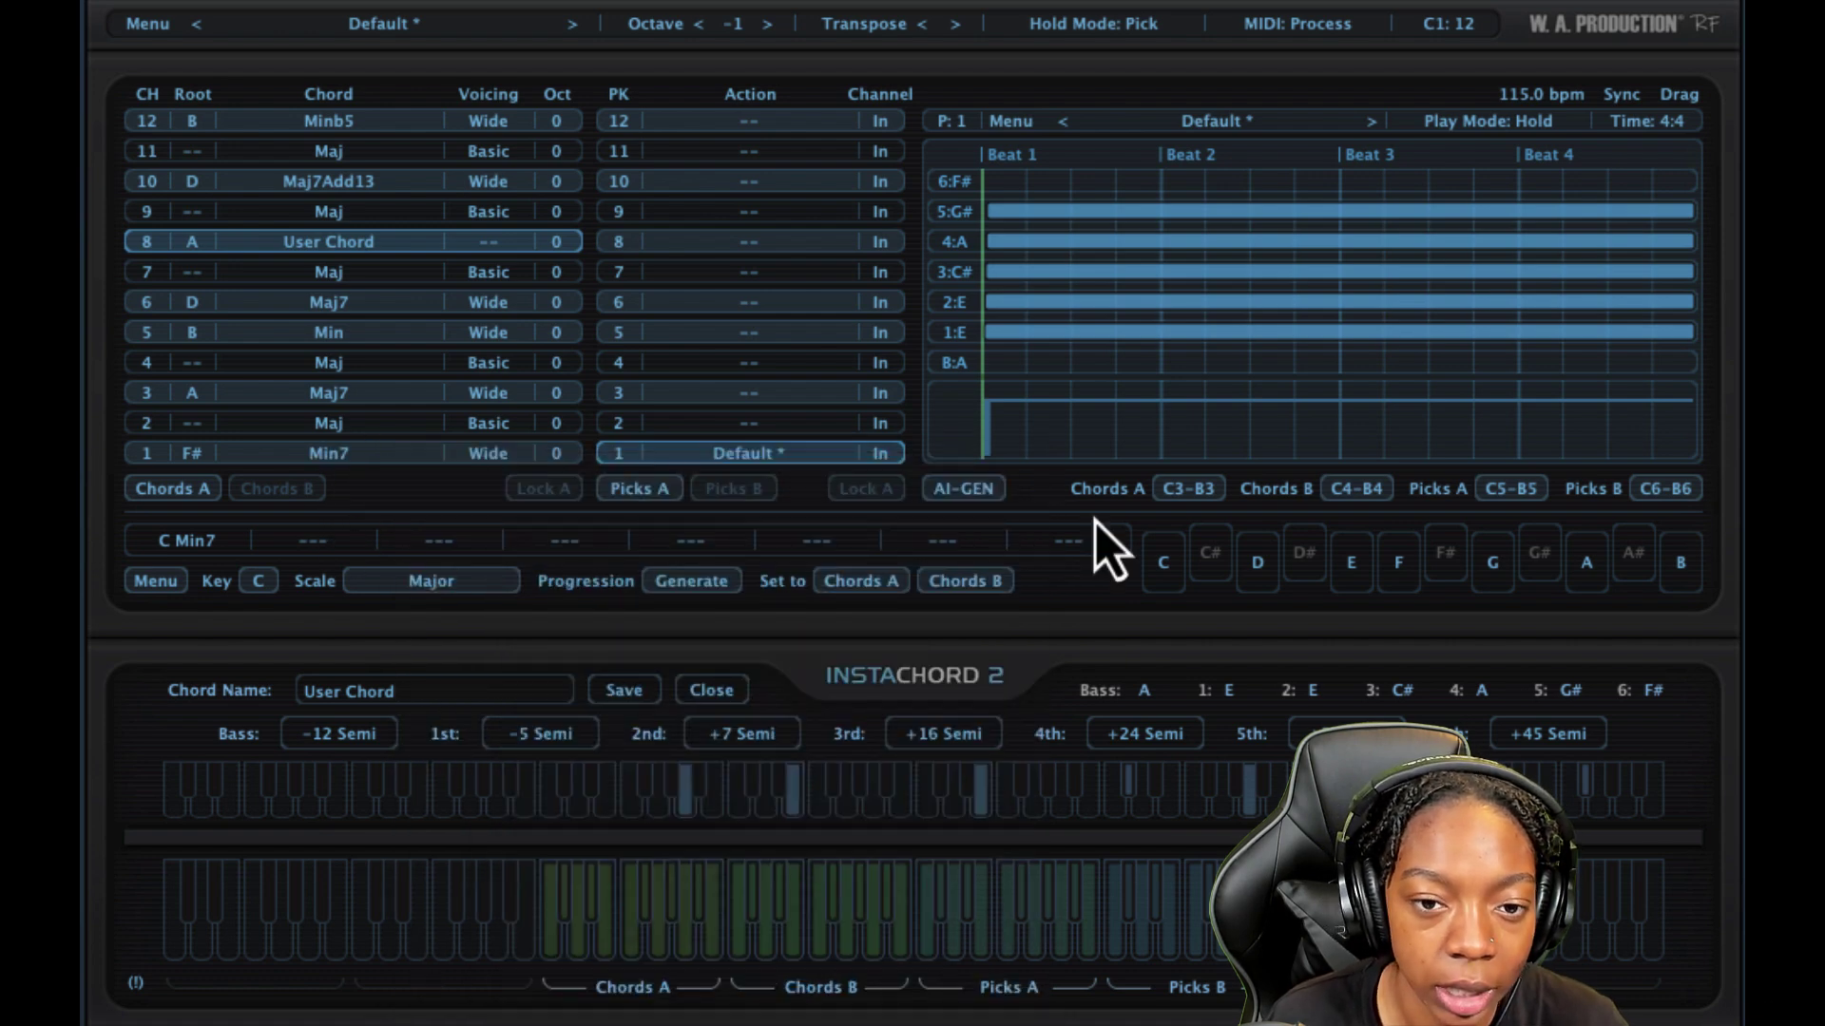
pyautogui.click(963, 491)
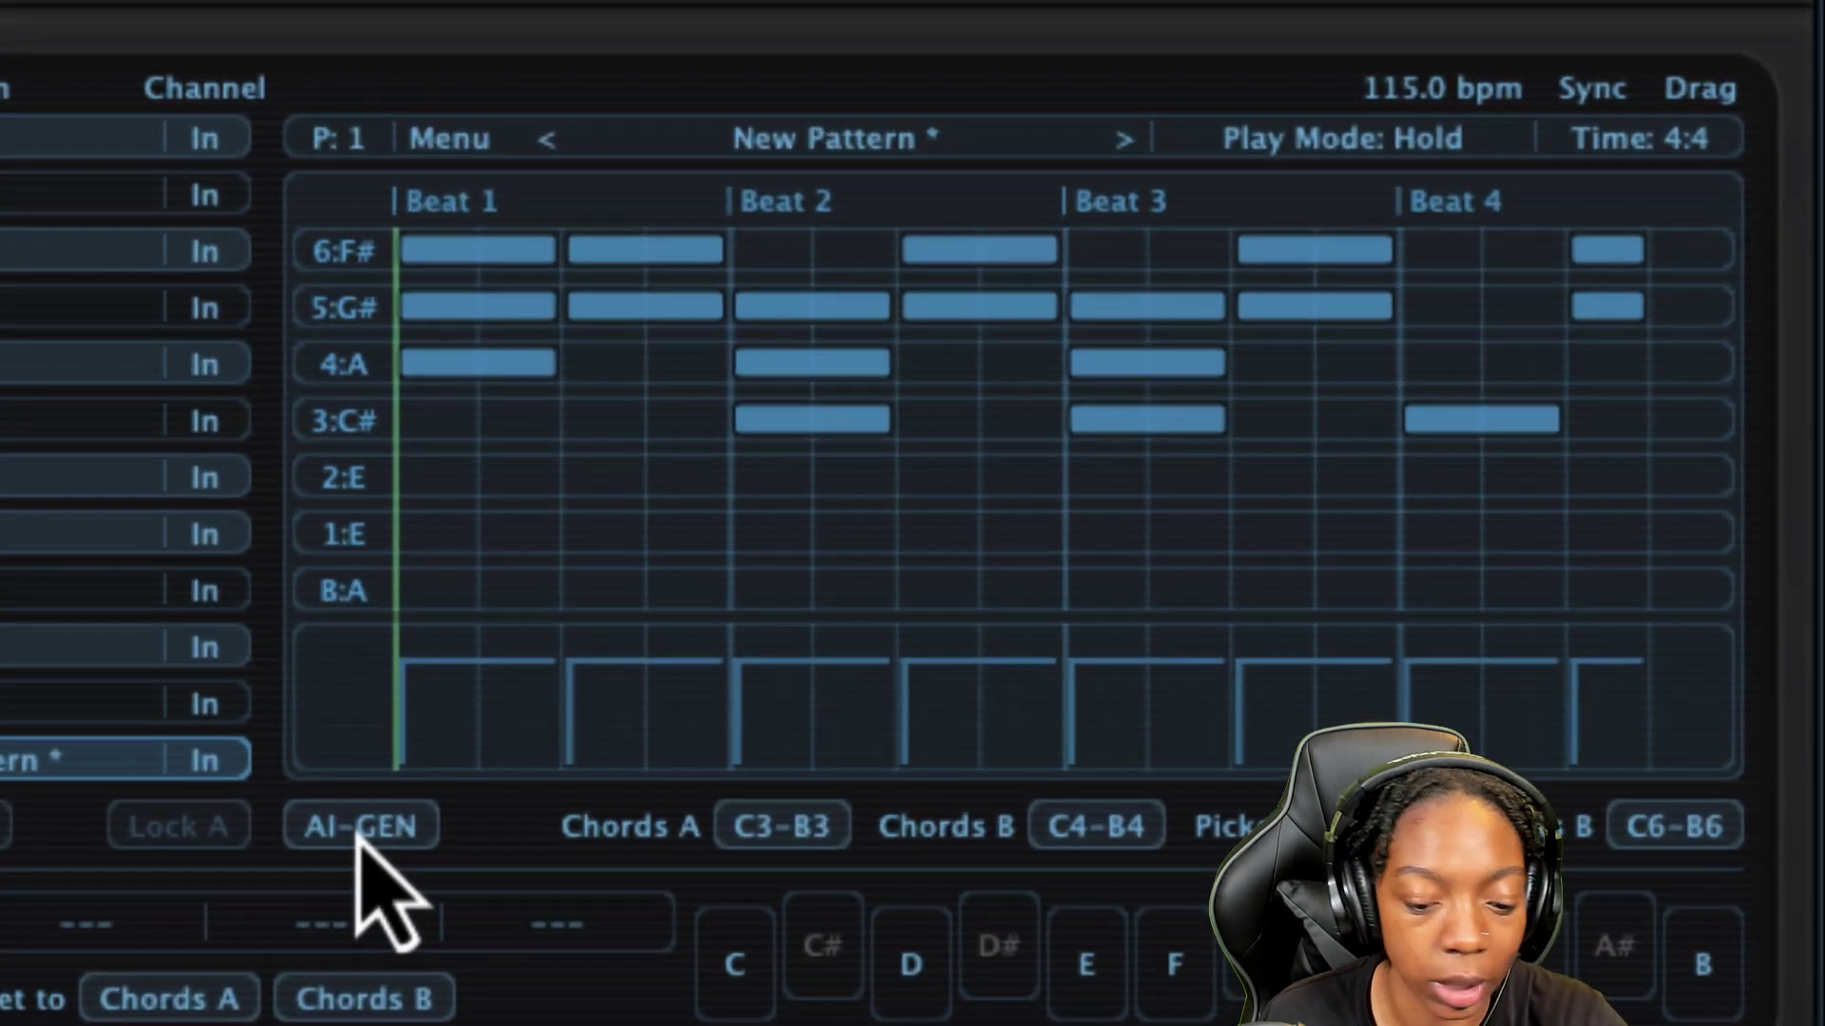
pyautogui.press('space')
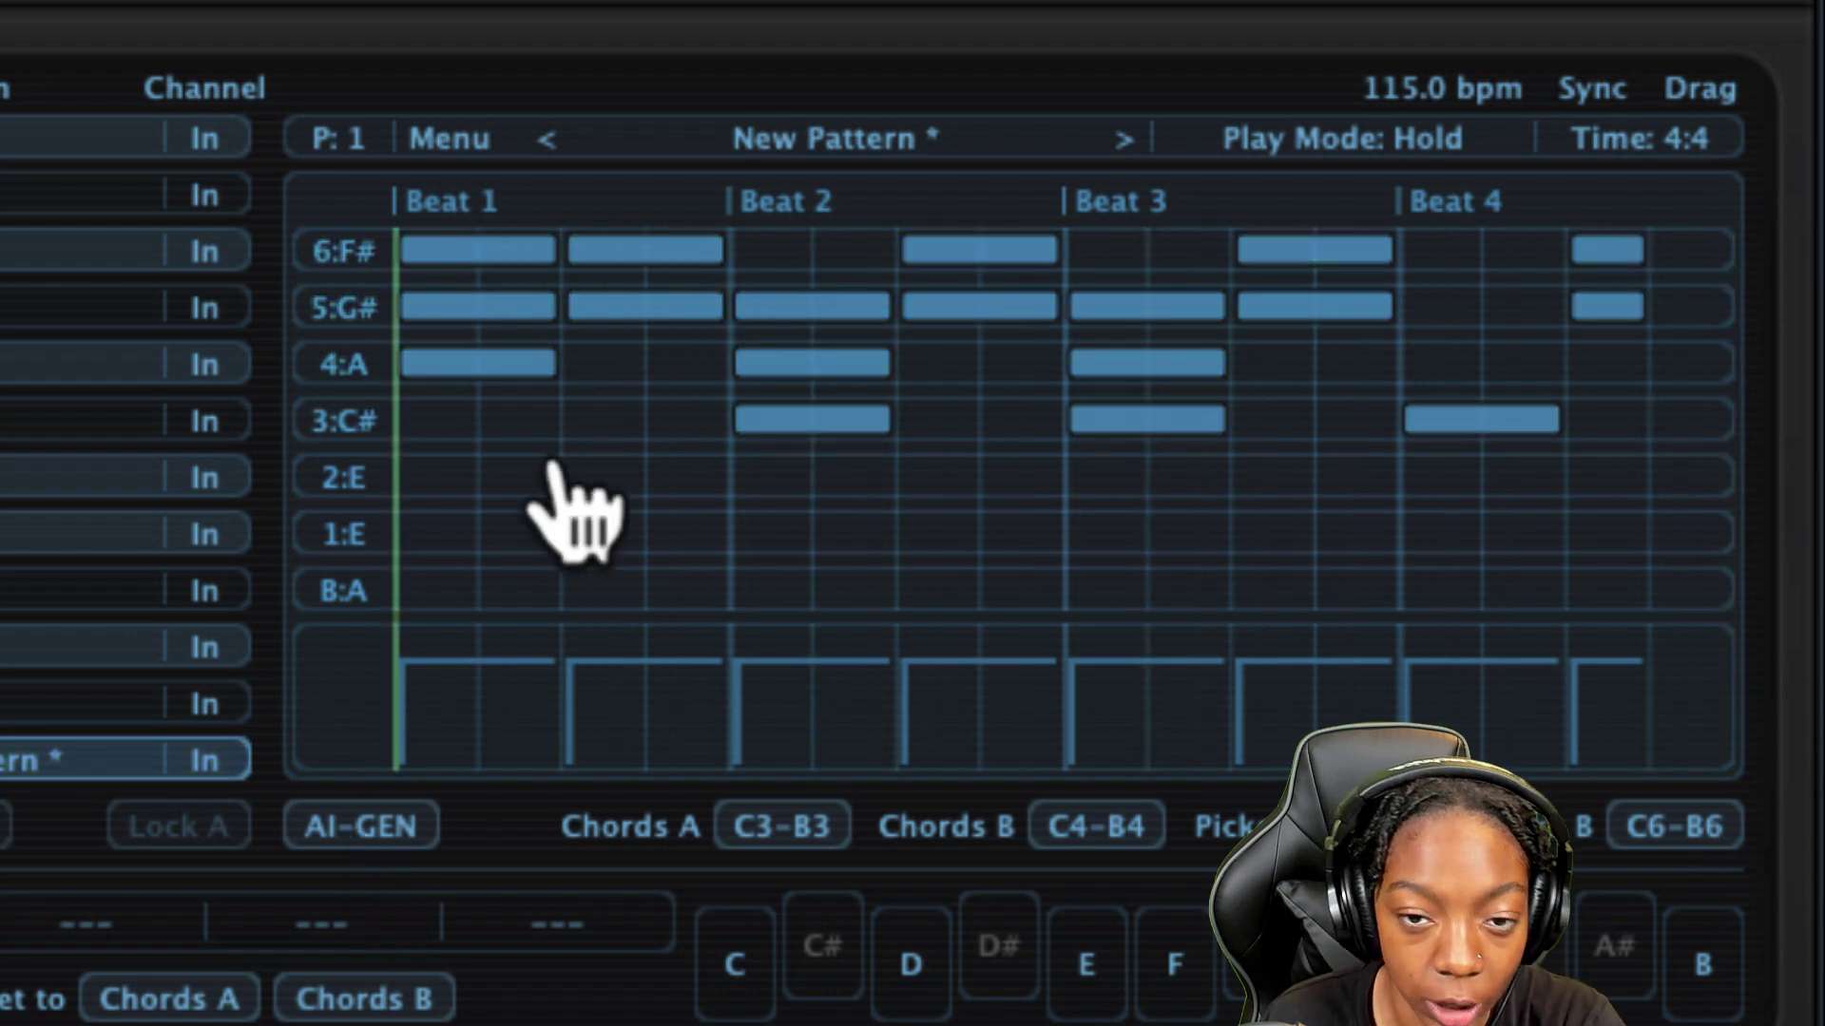
# - Add notes spanning beat 1 on the 3:C#, 2:E, 1:E and bass rows, previewing the pattern during the edit
pyautogui.click(411, 422)
pyautogui.press('space')
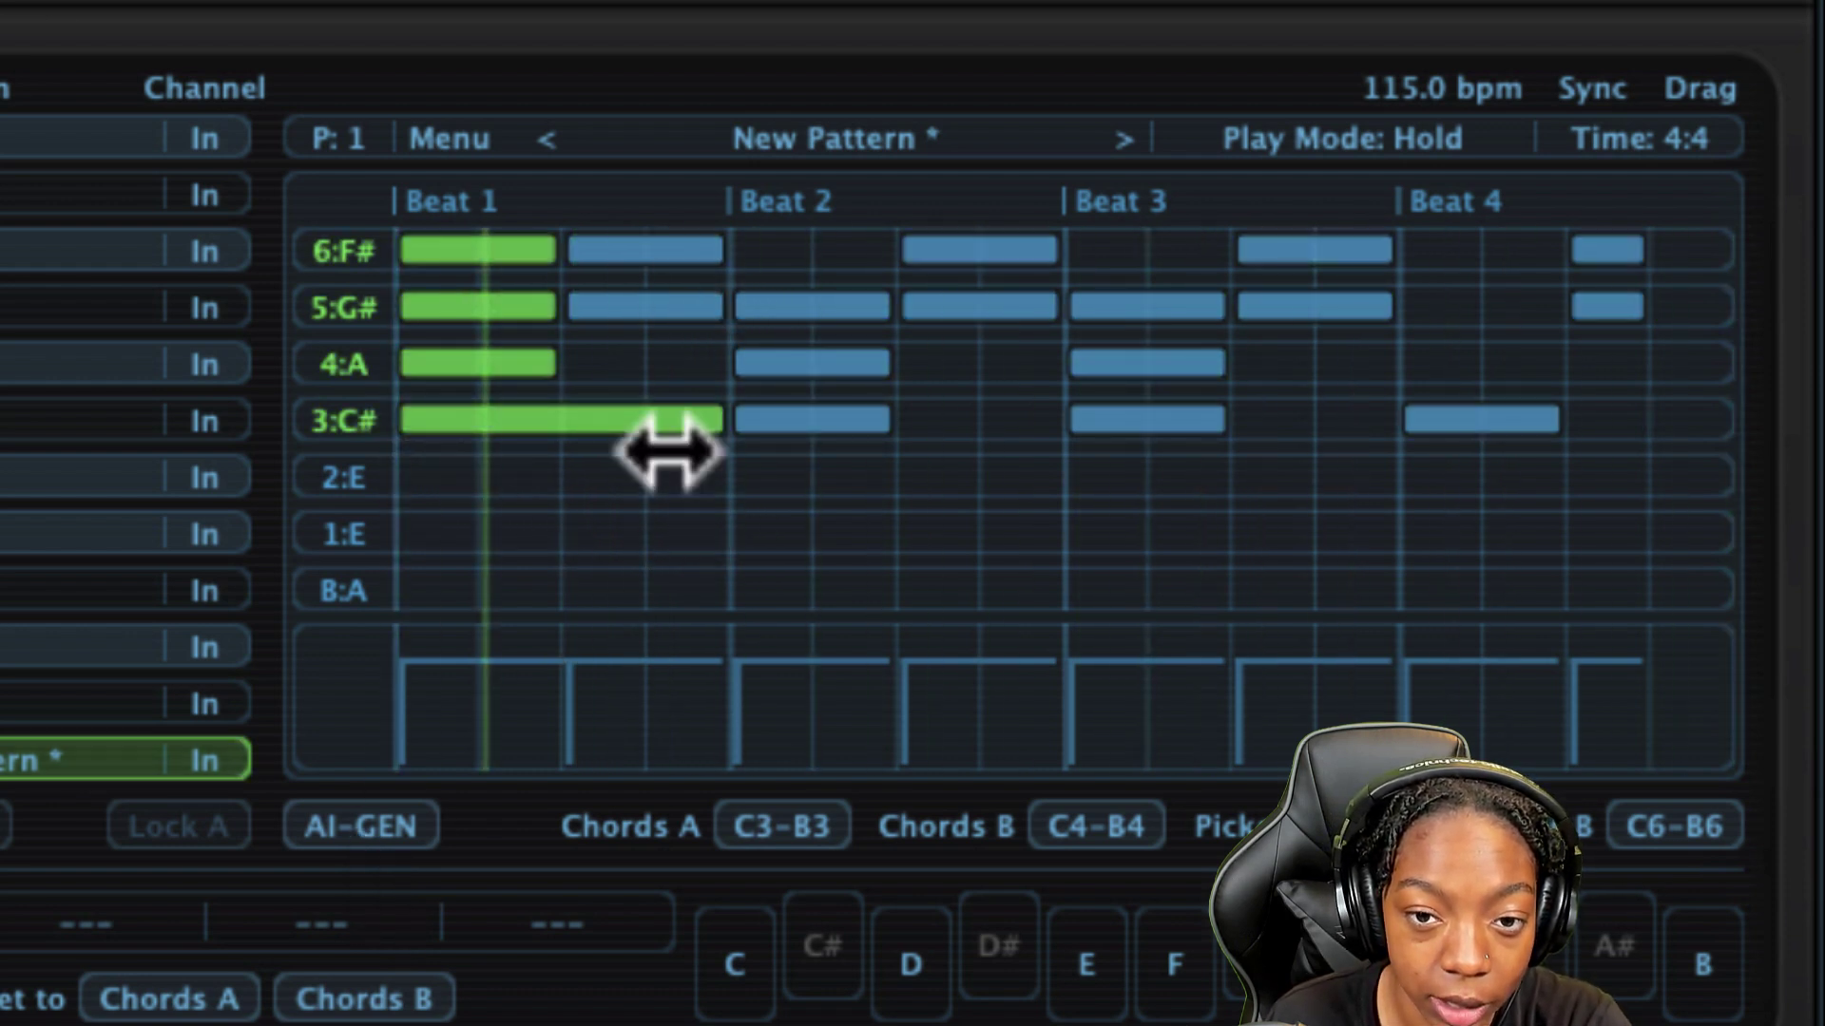
pyautogui.press('space')
pyautogui.click(418, 480)
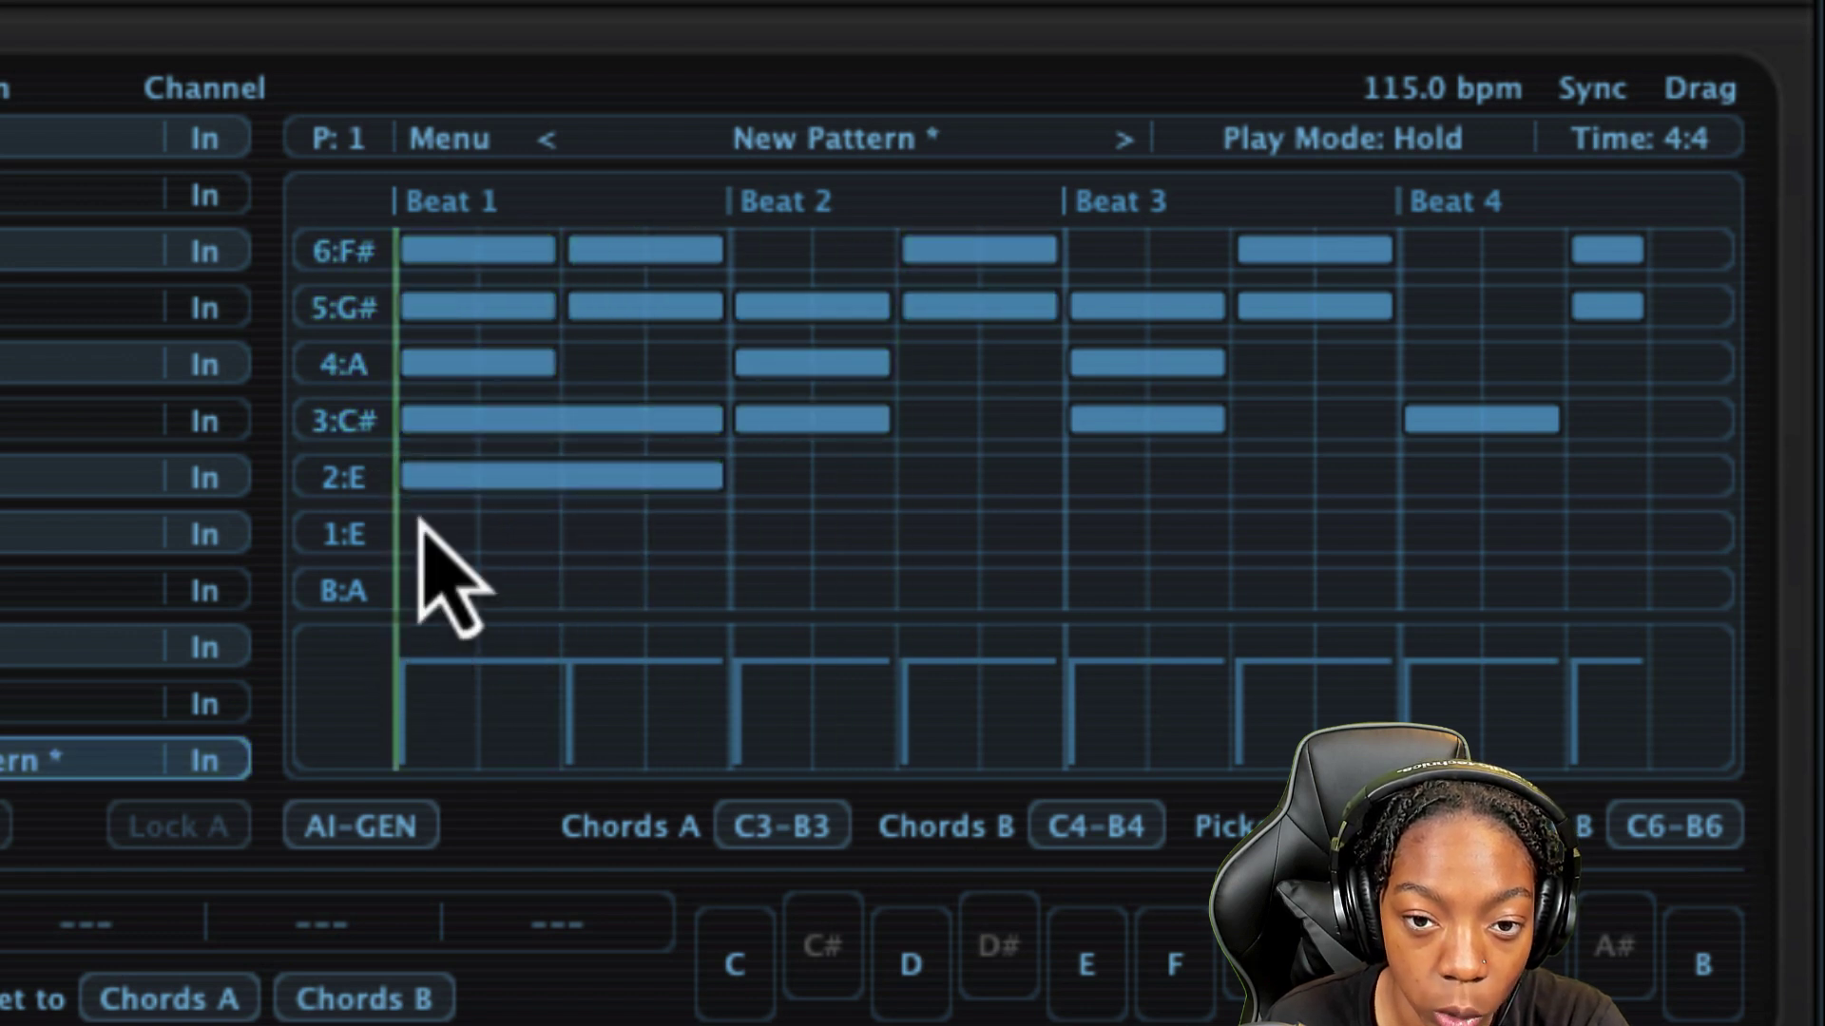
pyautogui.click(422, 534)
pyautogui.click(423, 591)
pyautogui.press('space')
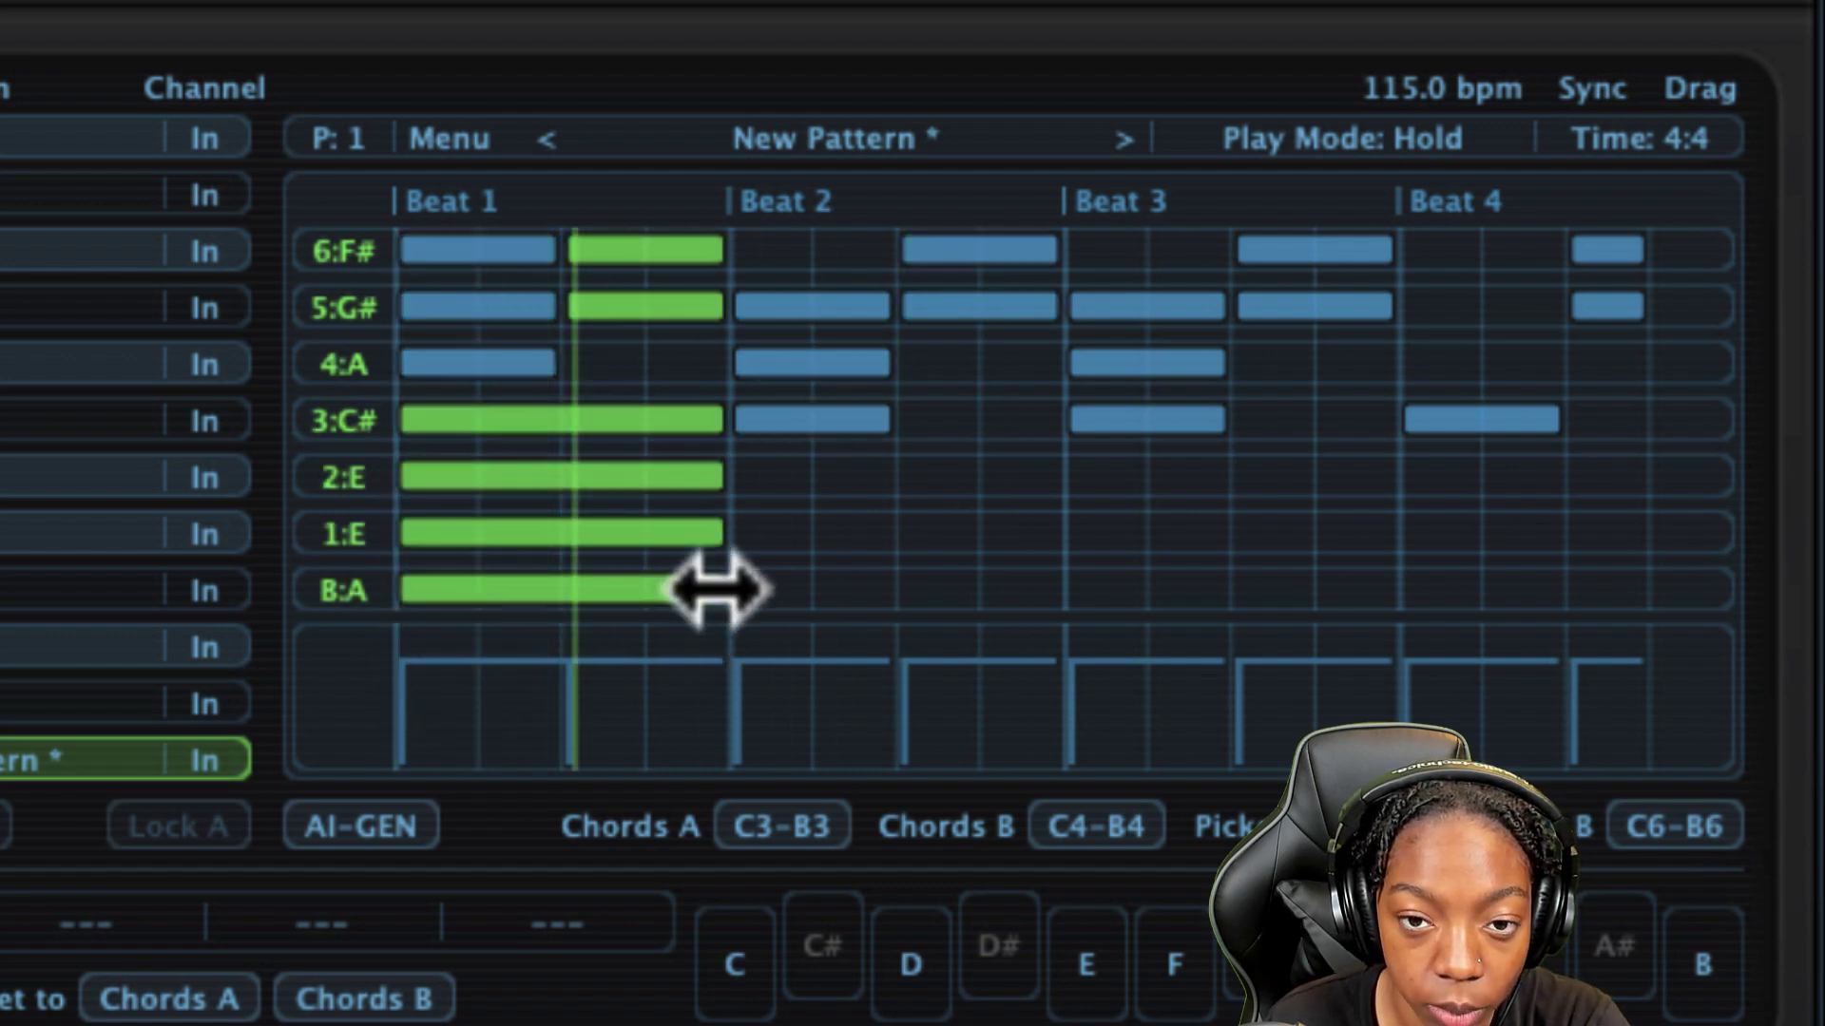
pyautogui.press('space')
# - Add notes spanning beats 2 and 3 on the bass, 1:E and 2:E rows of the pattern
pyautogui.click(772, 591)
pyautogui.click(775, 534)
pyautogui.click(778, 477)
pyautogui.moveTo(1055, 591); pyautogui.dragTo(1394, 591)
pyautogui.moveTo(1055, 534); pyautogui.dragTo(1394, 534)
pyautogui.moveTo(1055, 477); pyautogui.dragTo(1395, 478)
# - Add notes filling beat 4 on the 2:E, 1:E and bass rows, and play the pattern
pyautogui.click(1445, 478)
pyautogui.click(1445, 534)
pyautogui.click(1445, 591)
pyautogui.press('space')
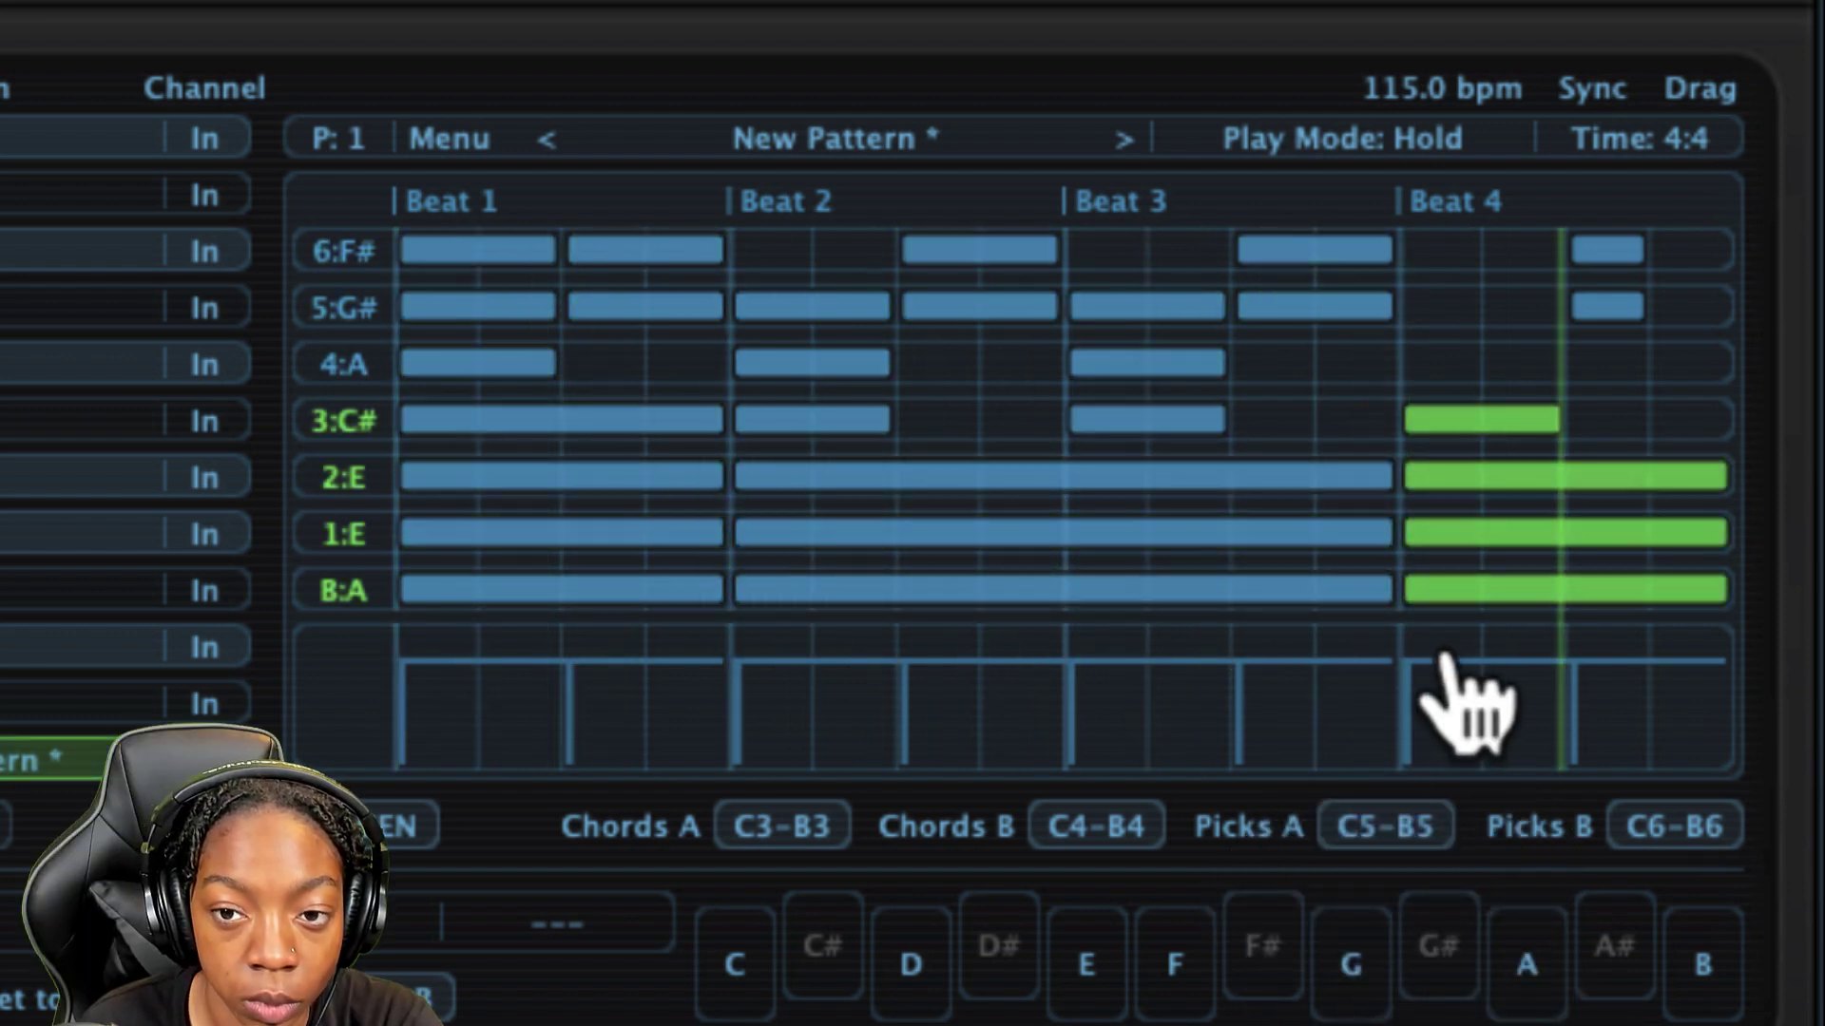
pyautogui.press('space')
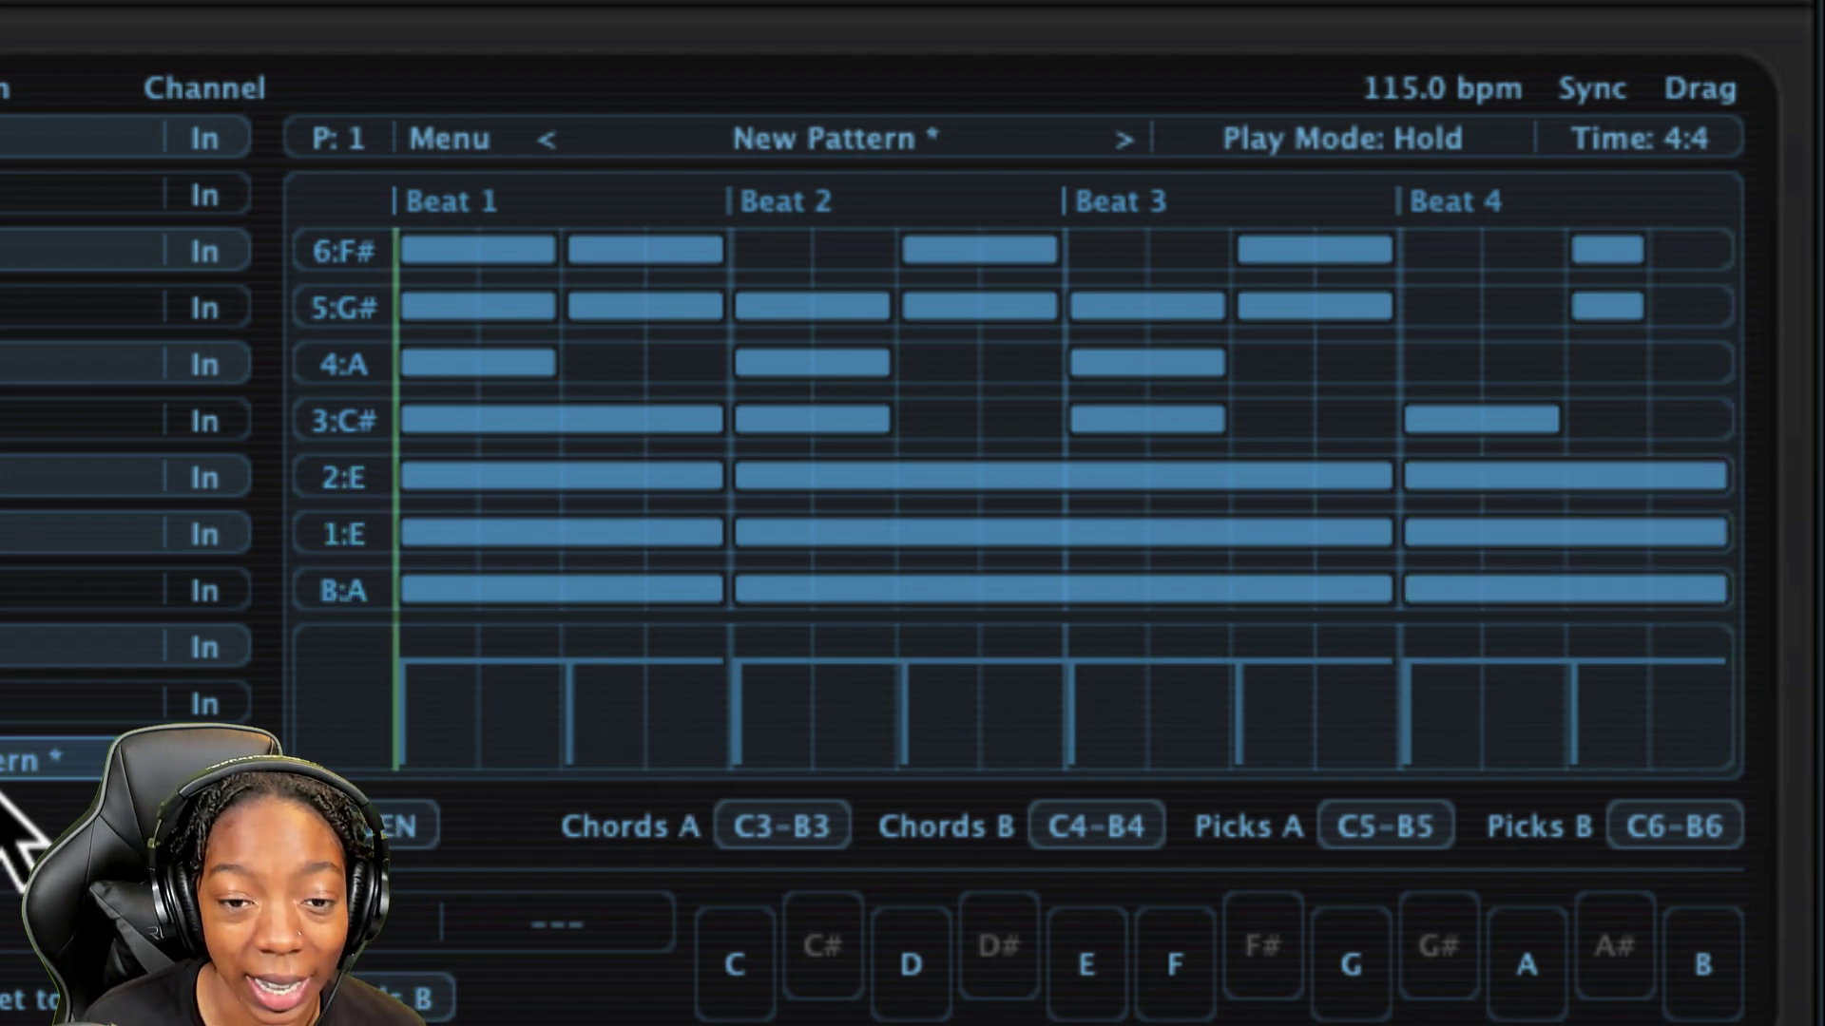
# - Load the factory strum pattern Strum 007 f end into pick slot 1
pyautogui.click(2, 768)
pyautogui.click(676, 448)
pyautogui.click(583, 466)
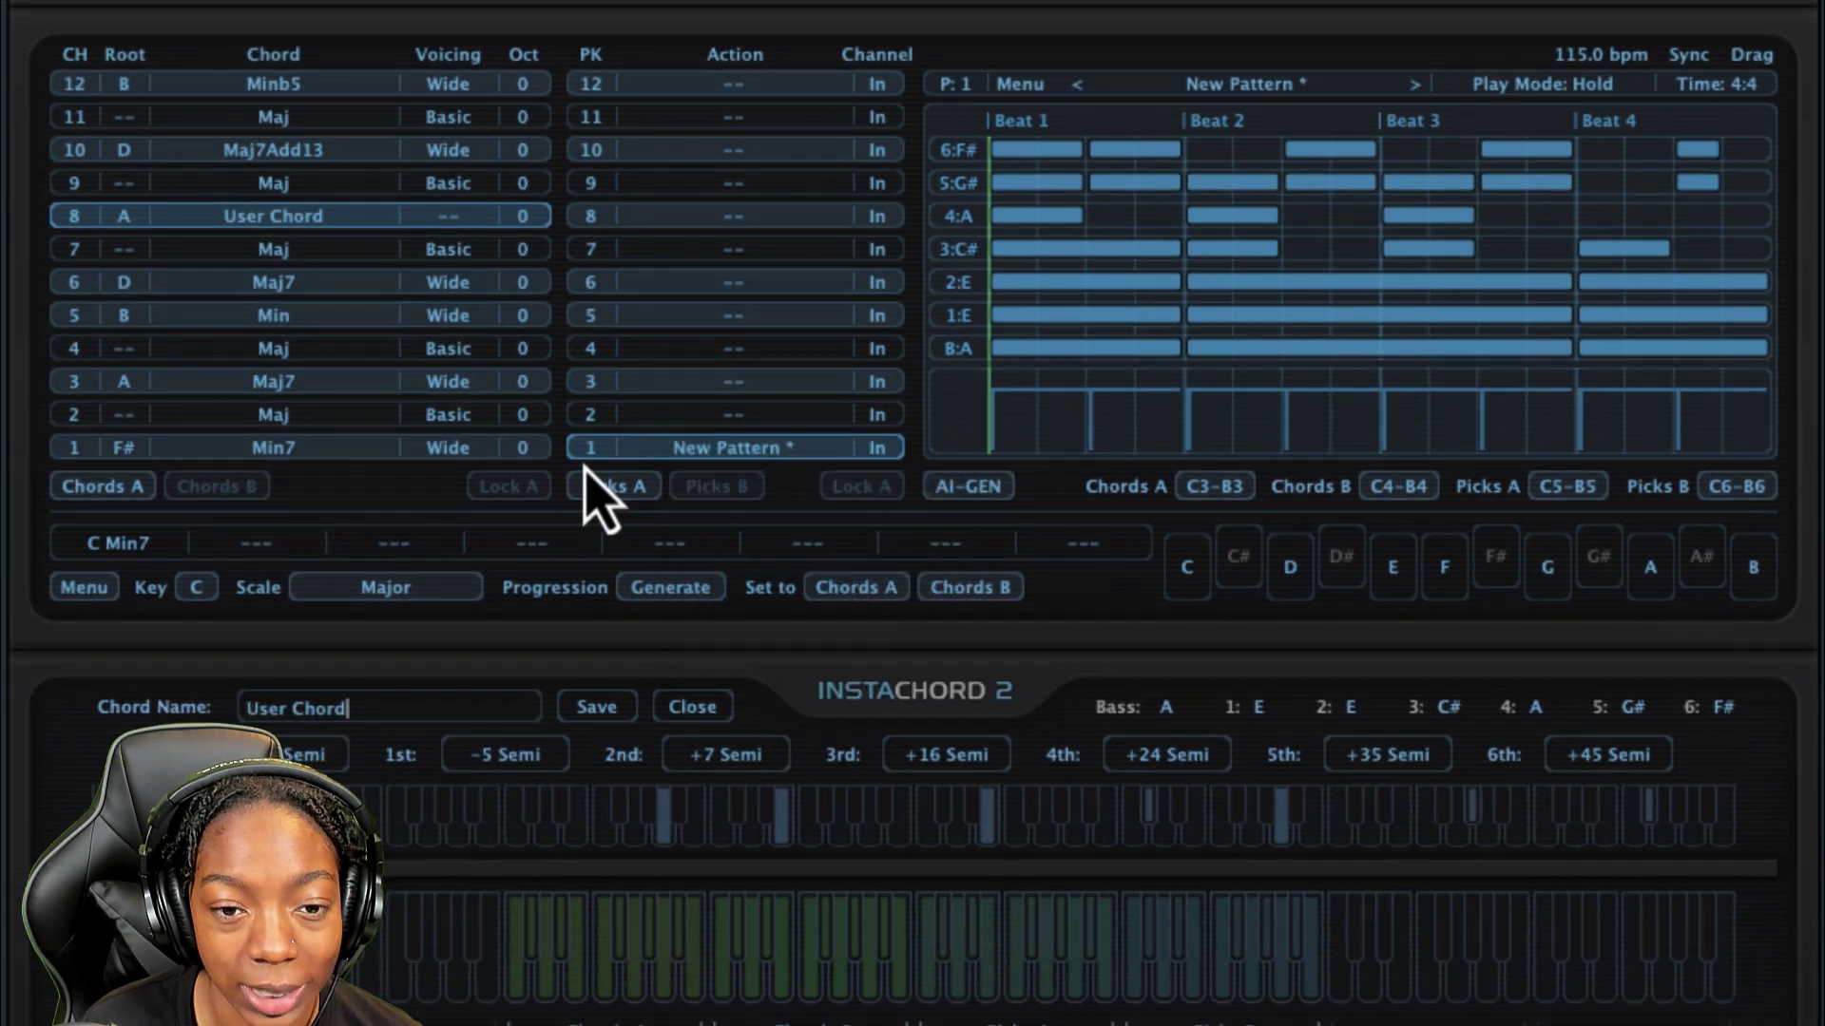
pyautogui.click(1276, 84)
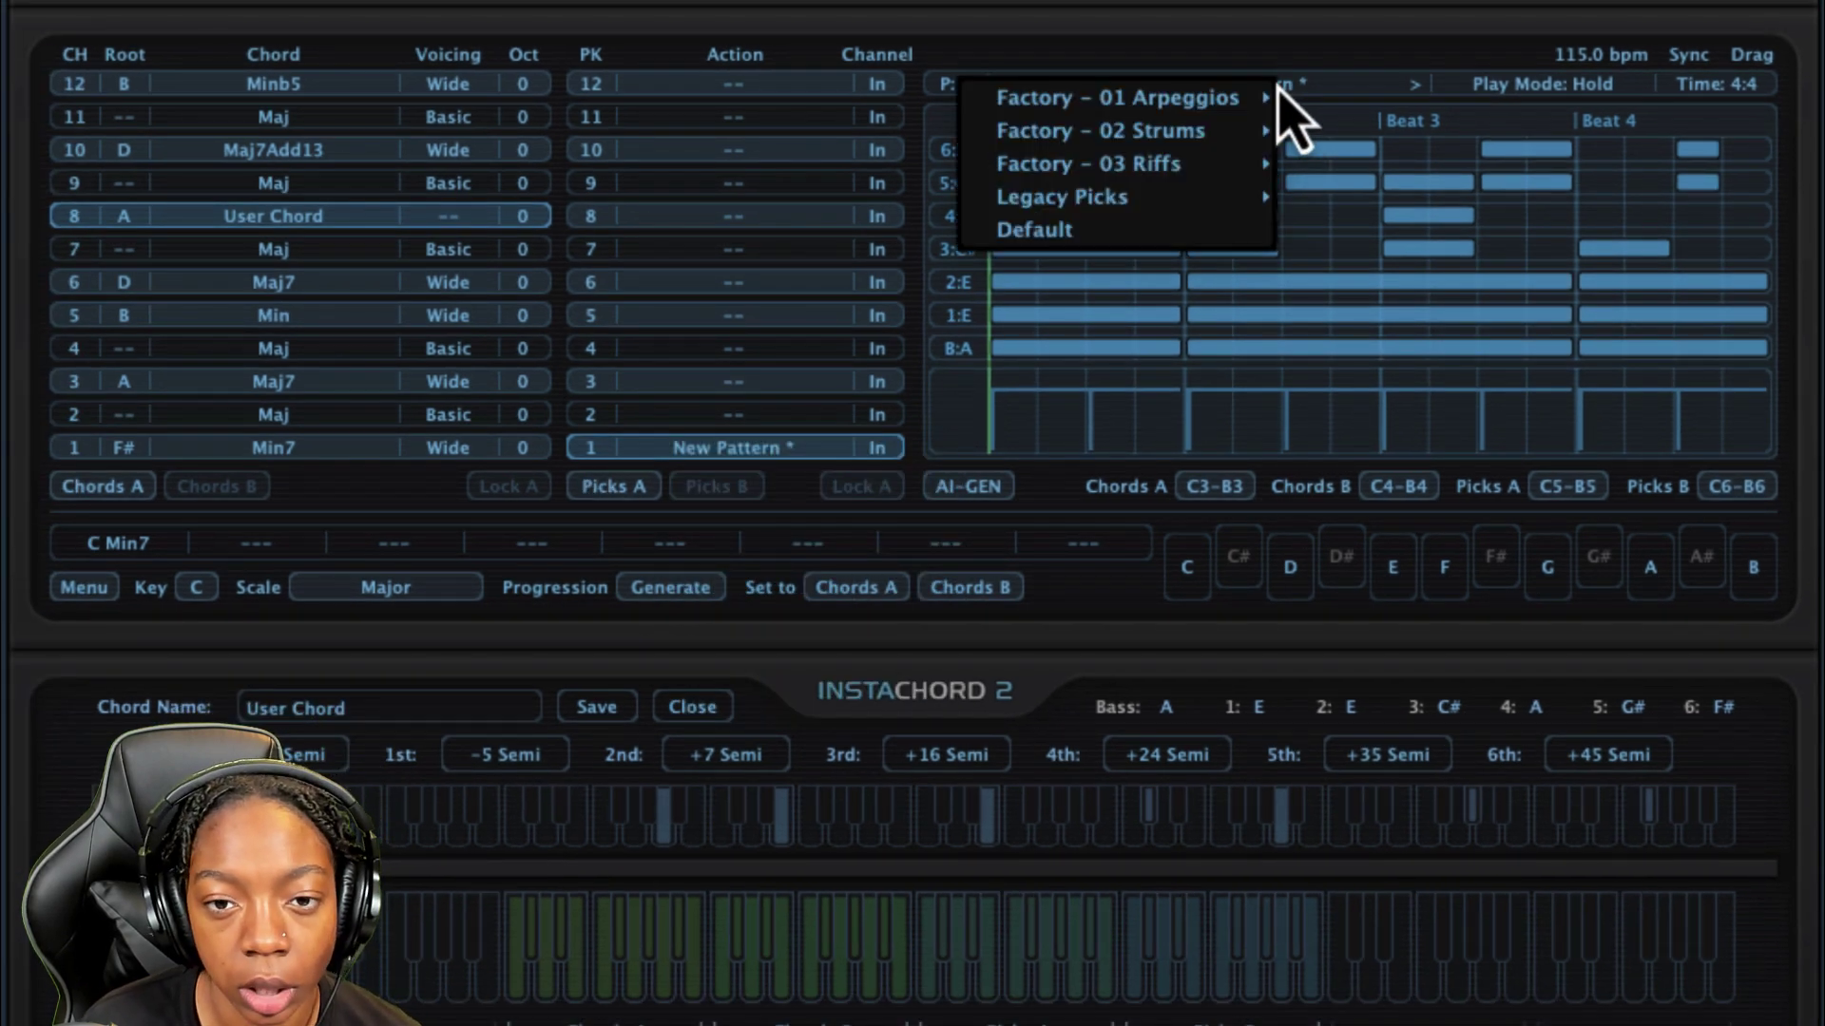
pyautogui.moveTo(1240, 105)
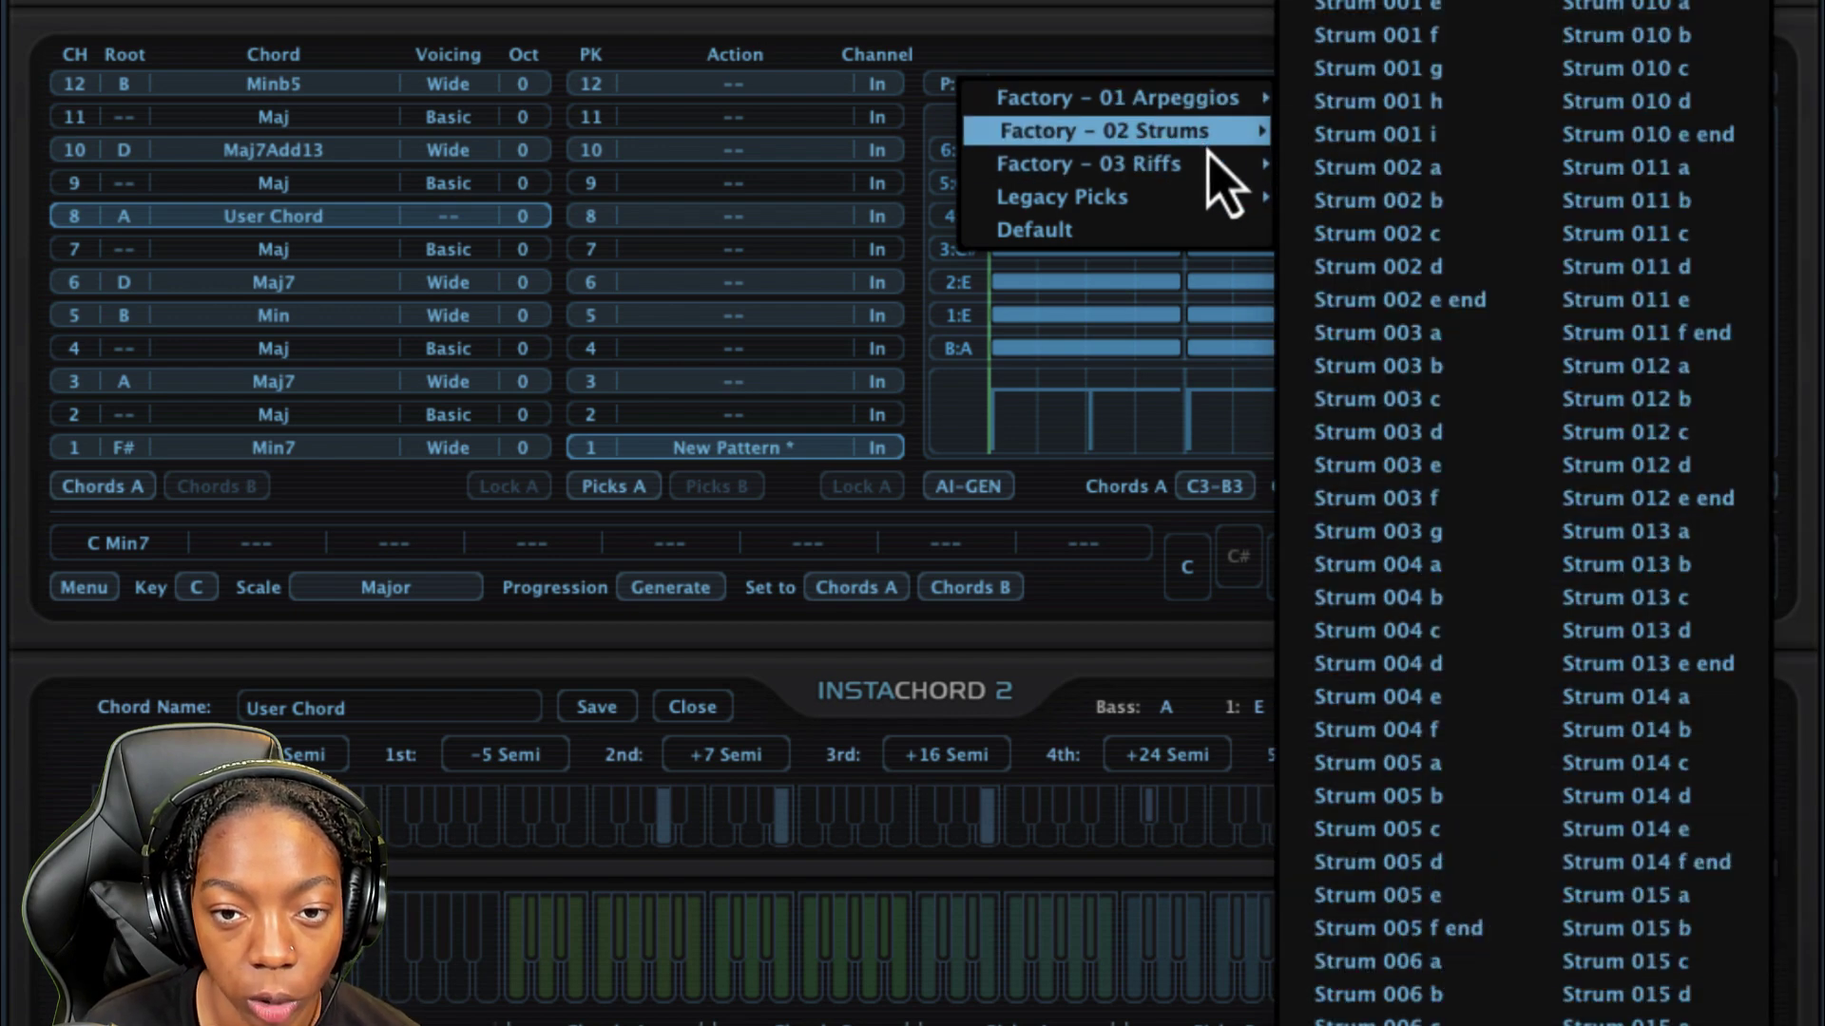
pyautogui.moveTo(1200, 173)
pyautogui.moveTo(1185, 209)
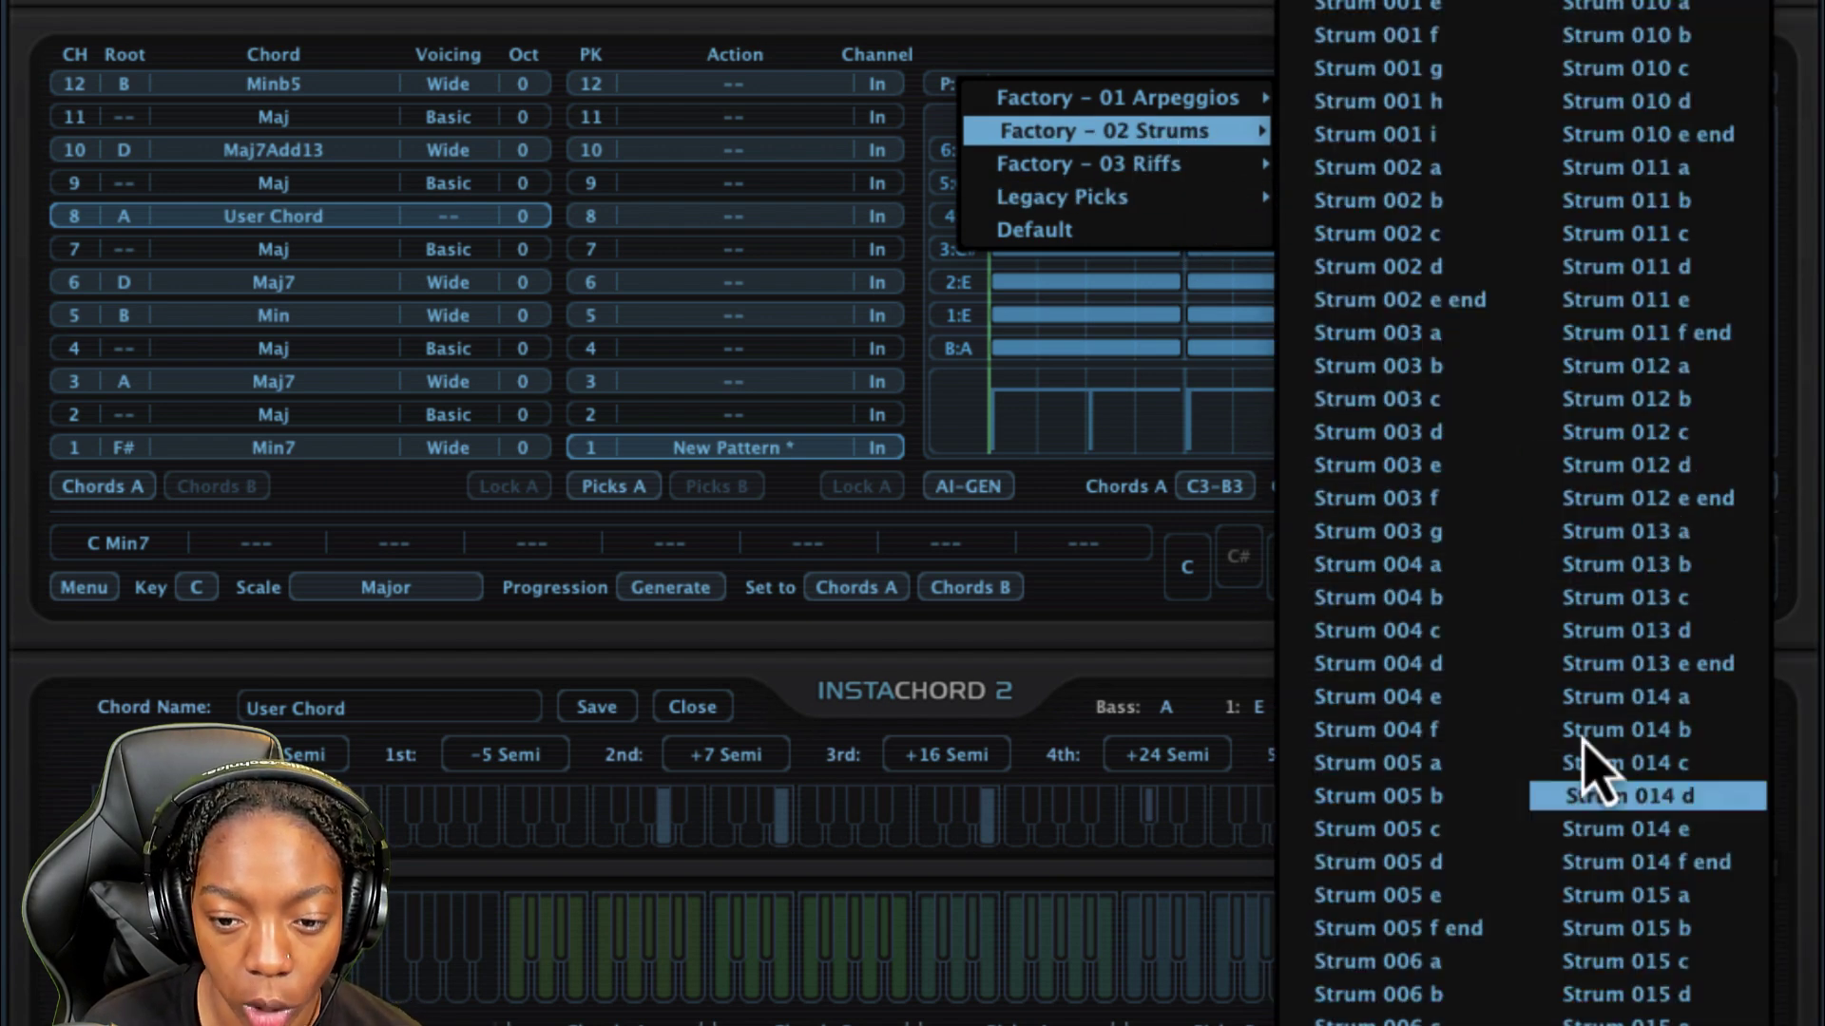
pyautogui.click(1383, 1025)
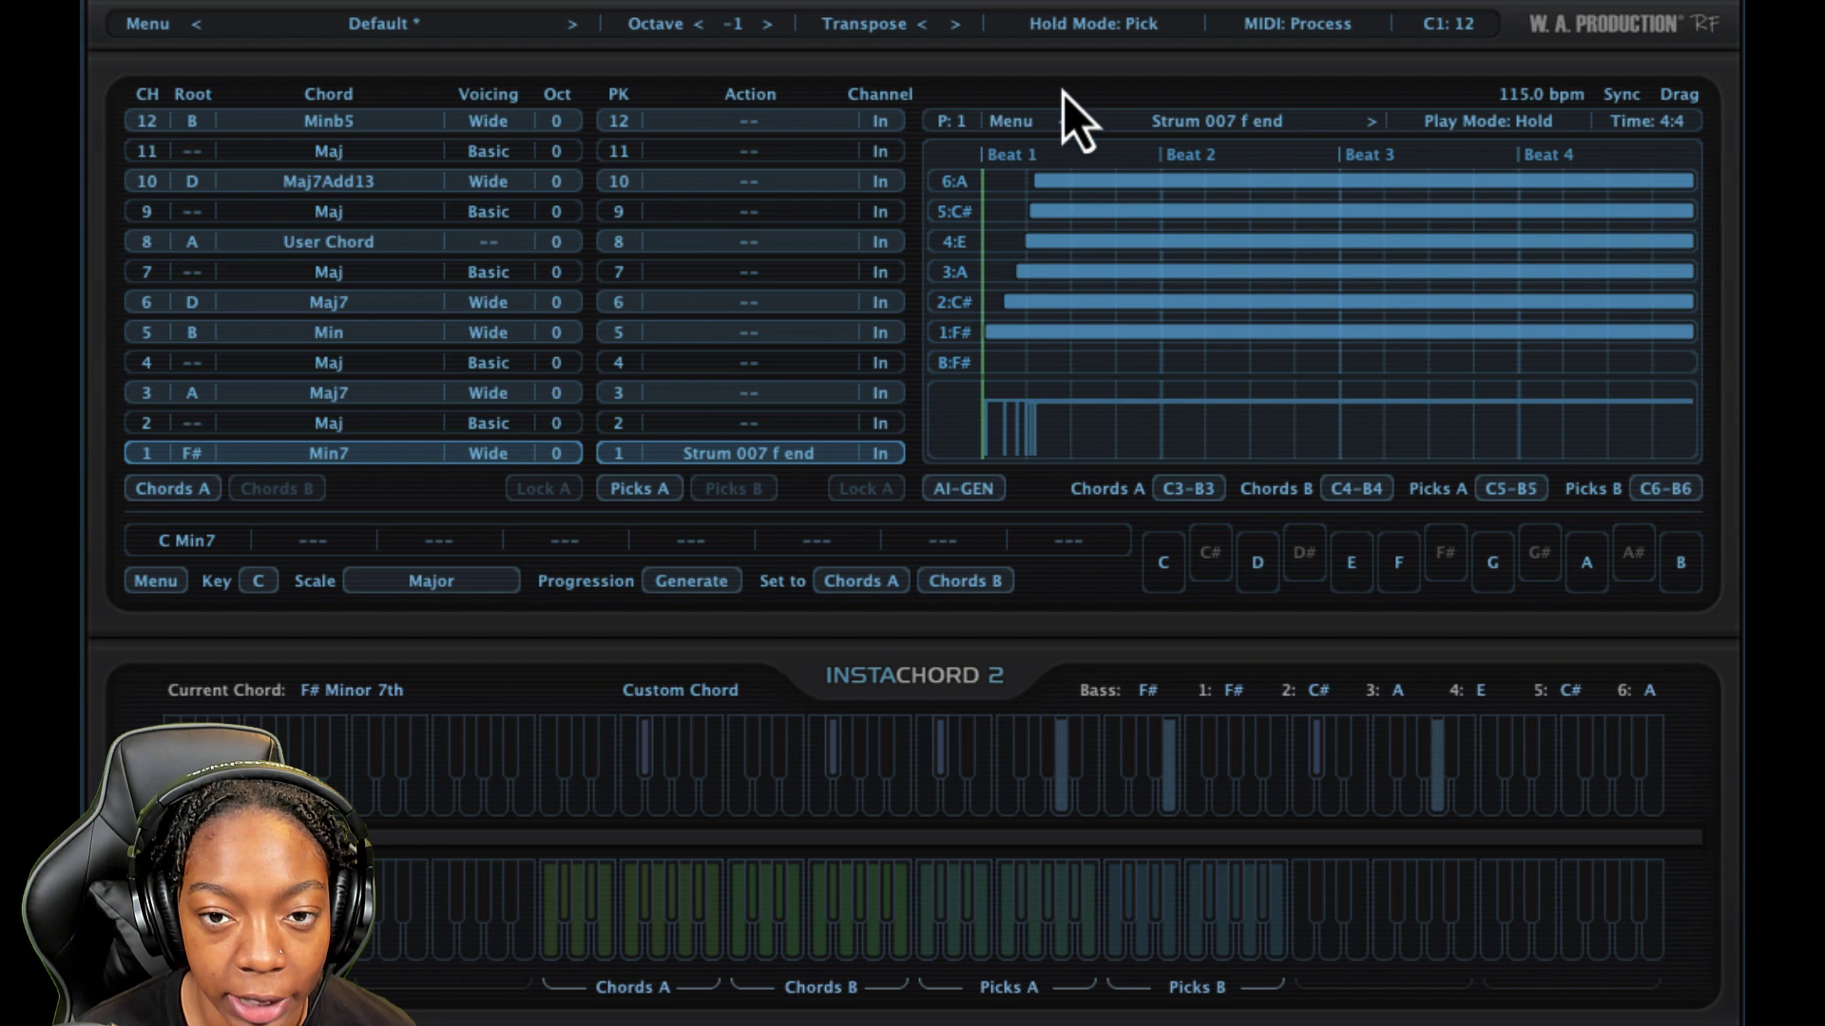
# - View the Chords B bank and return to the Chords A bank
pyautogui.click(1233, 129)
pyautogui.click(1226, 100)
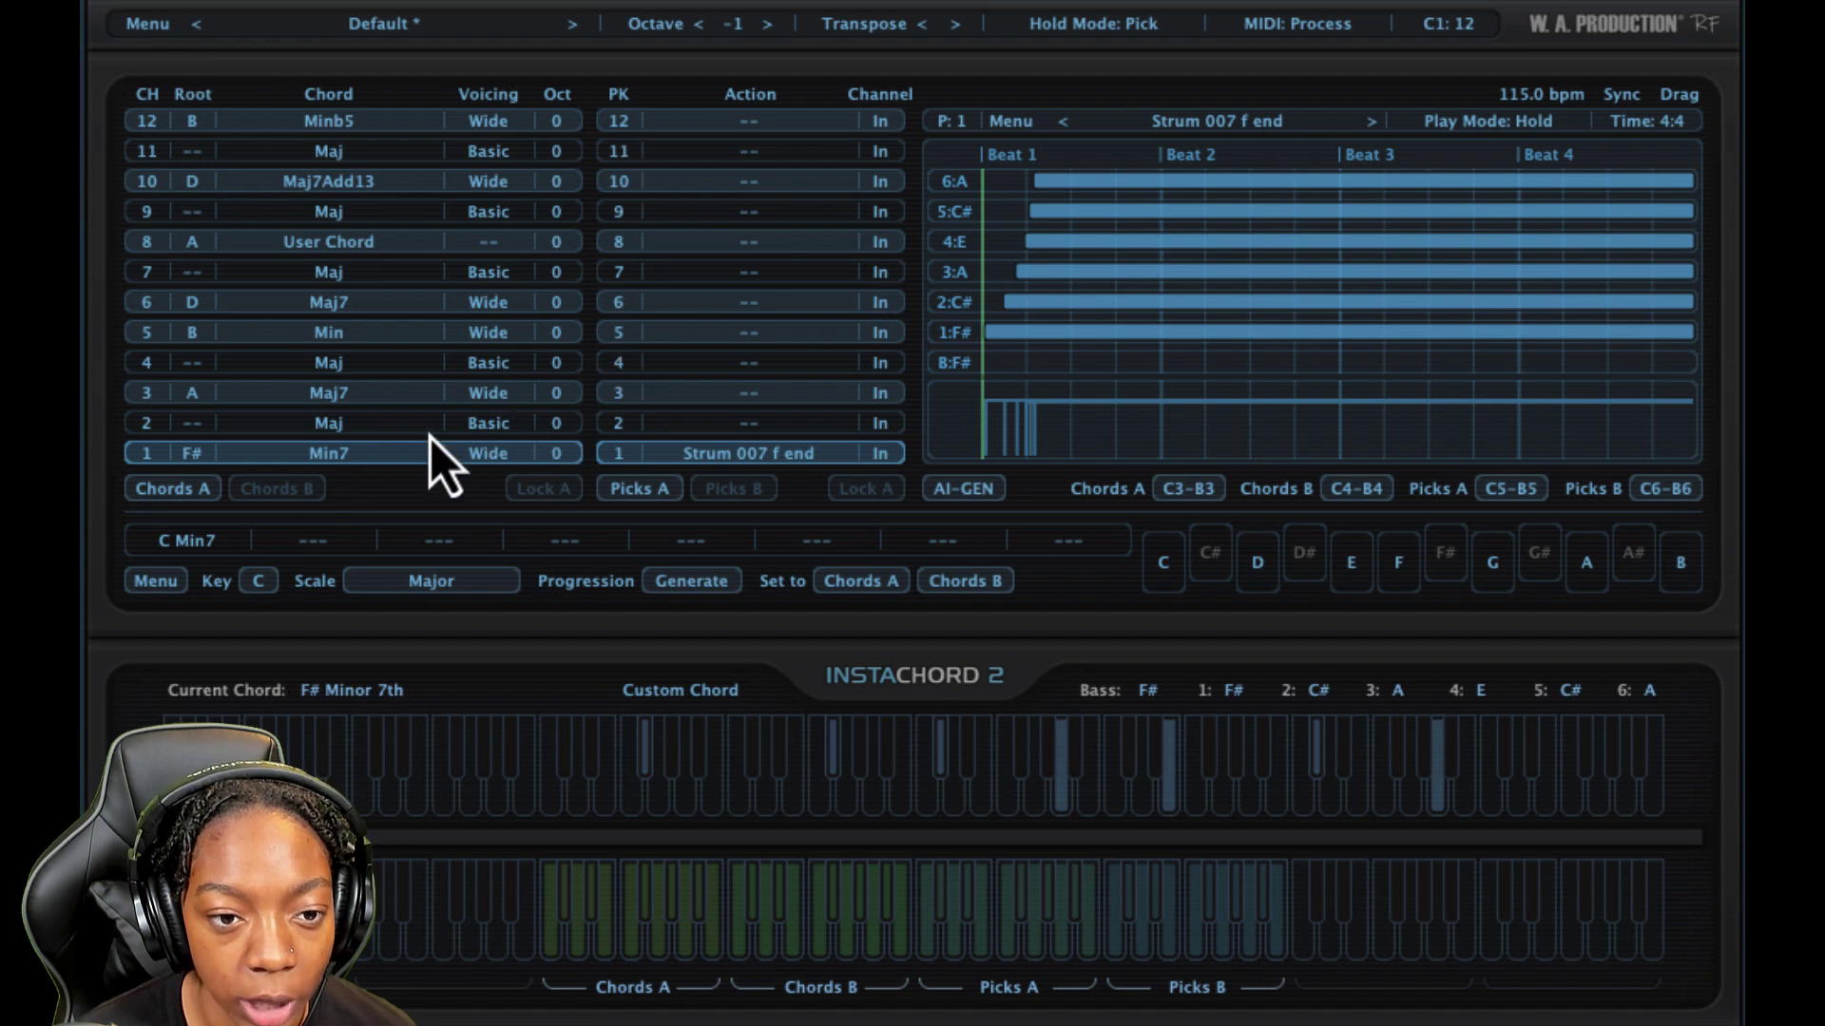
pyautogui.click(280, 500)
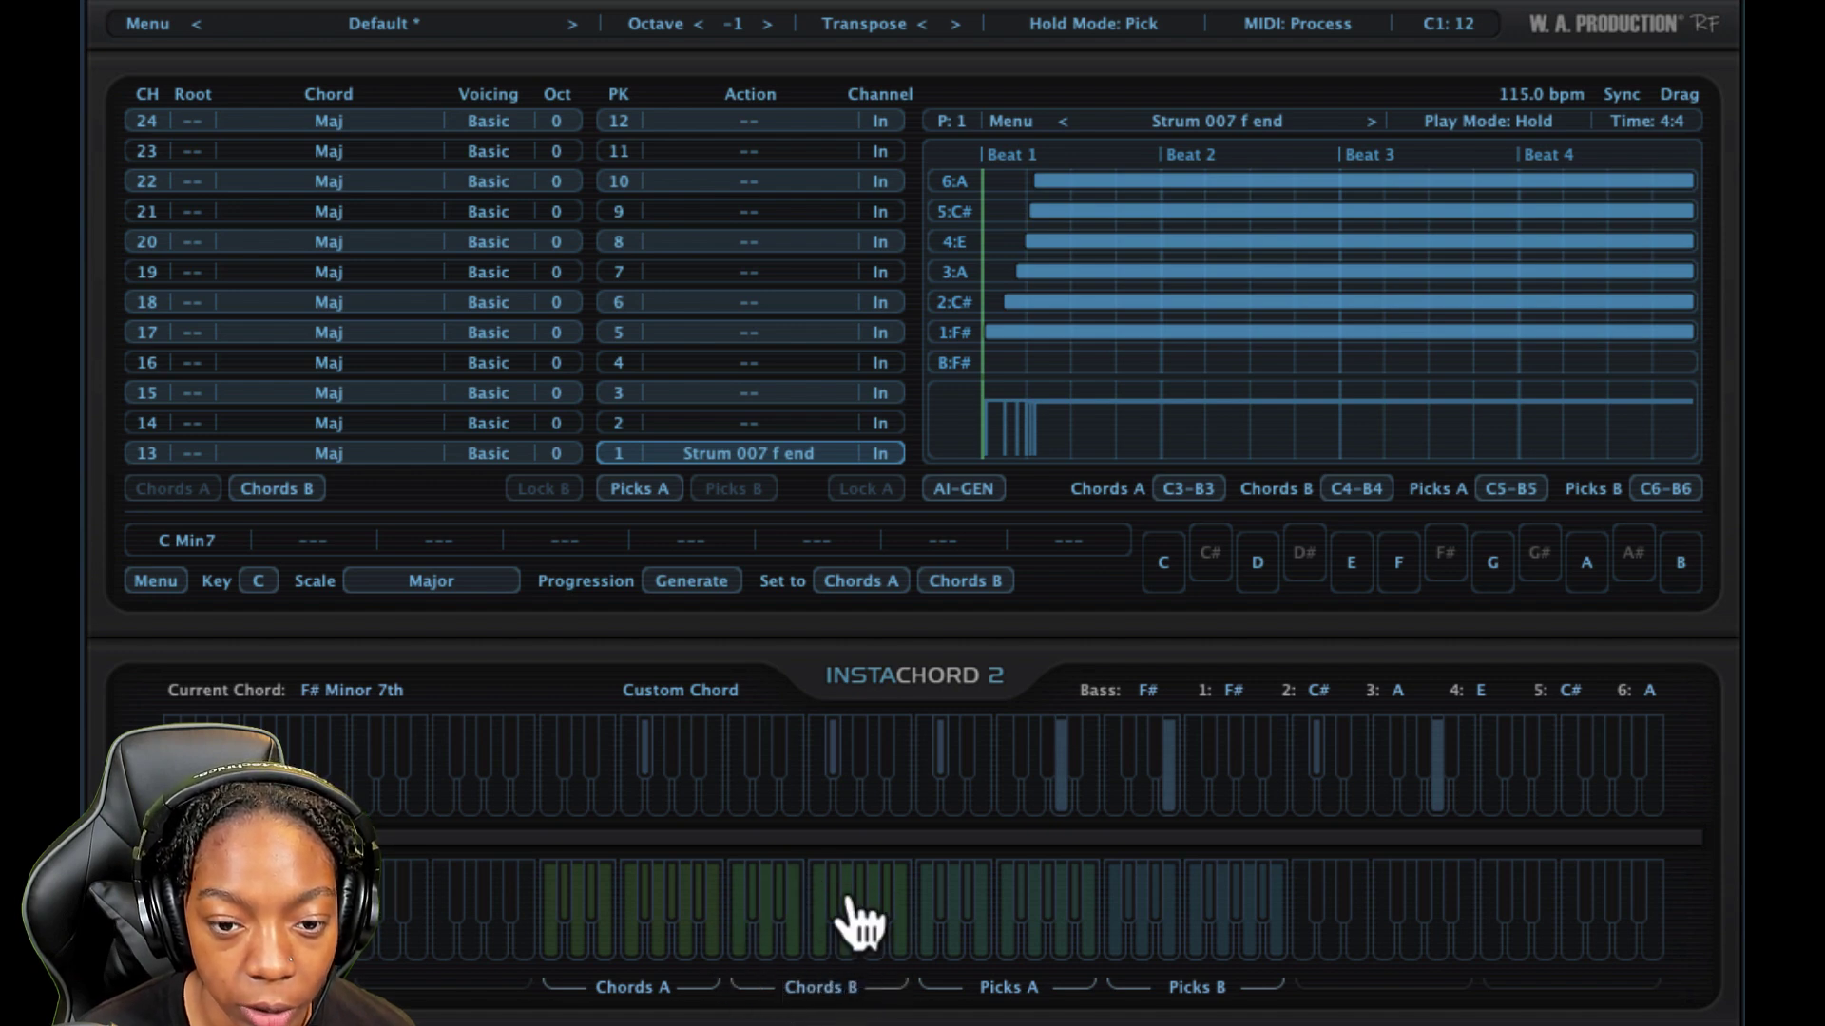
pyautogui.click(162, 493)
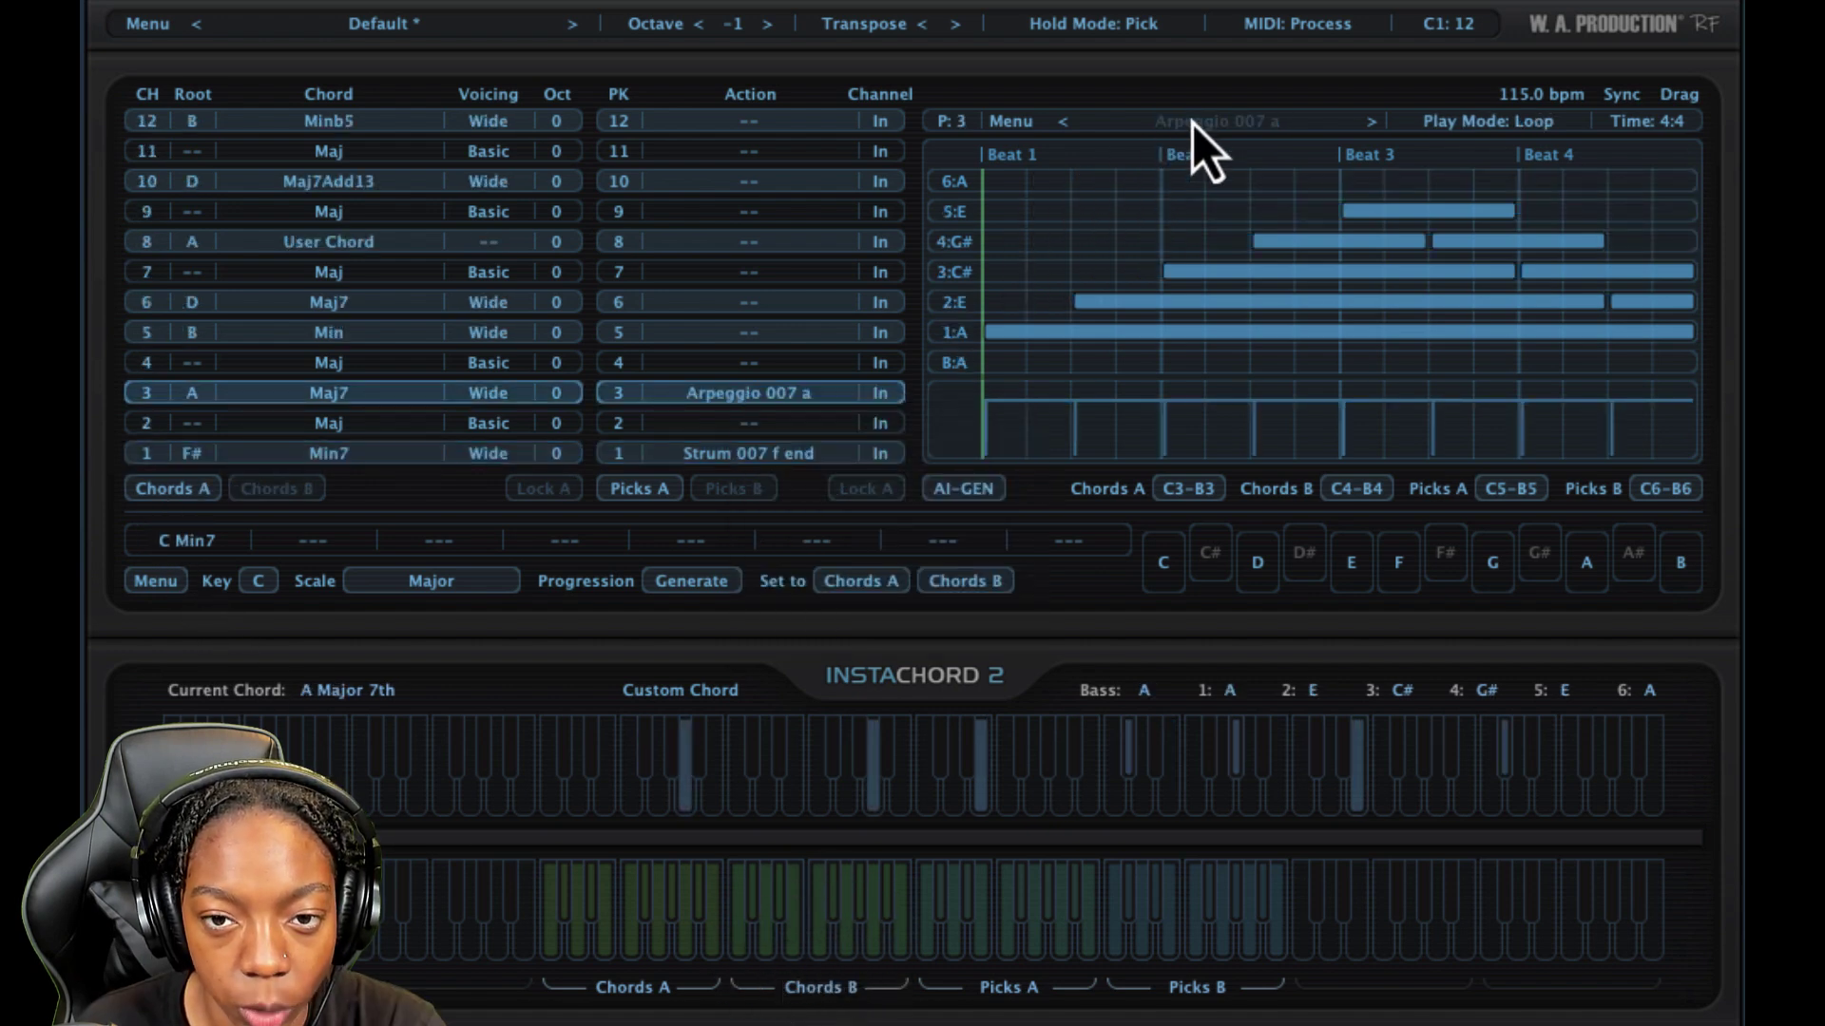
# - Load the factory pattern Arpeggio 001 a into pick slot 3 and advance to Arpeggio 001 c
pyautogui.click(1250, 123)
pyautogui.moveTo(1186, 154)
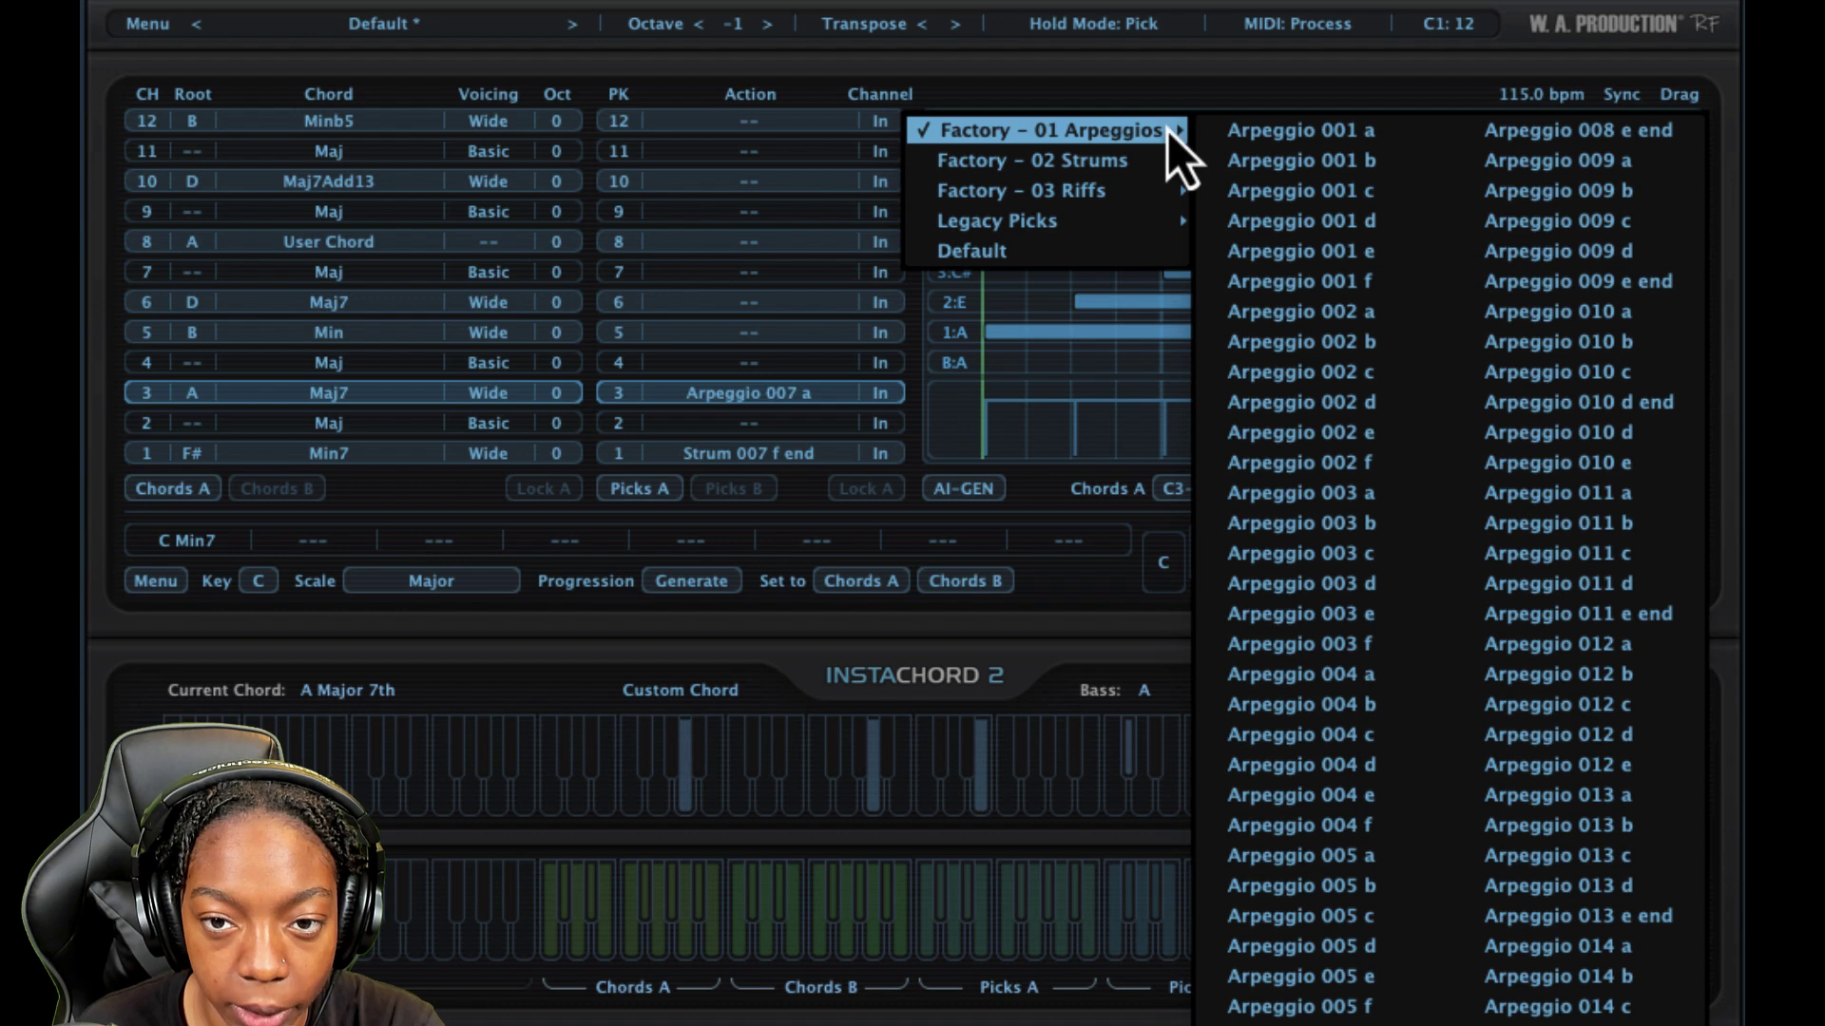
pyautogui.click(1295, 133)
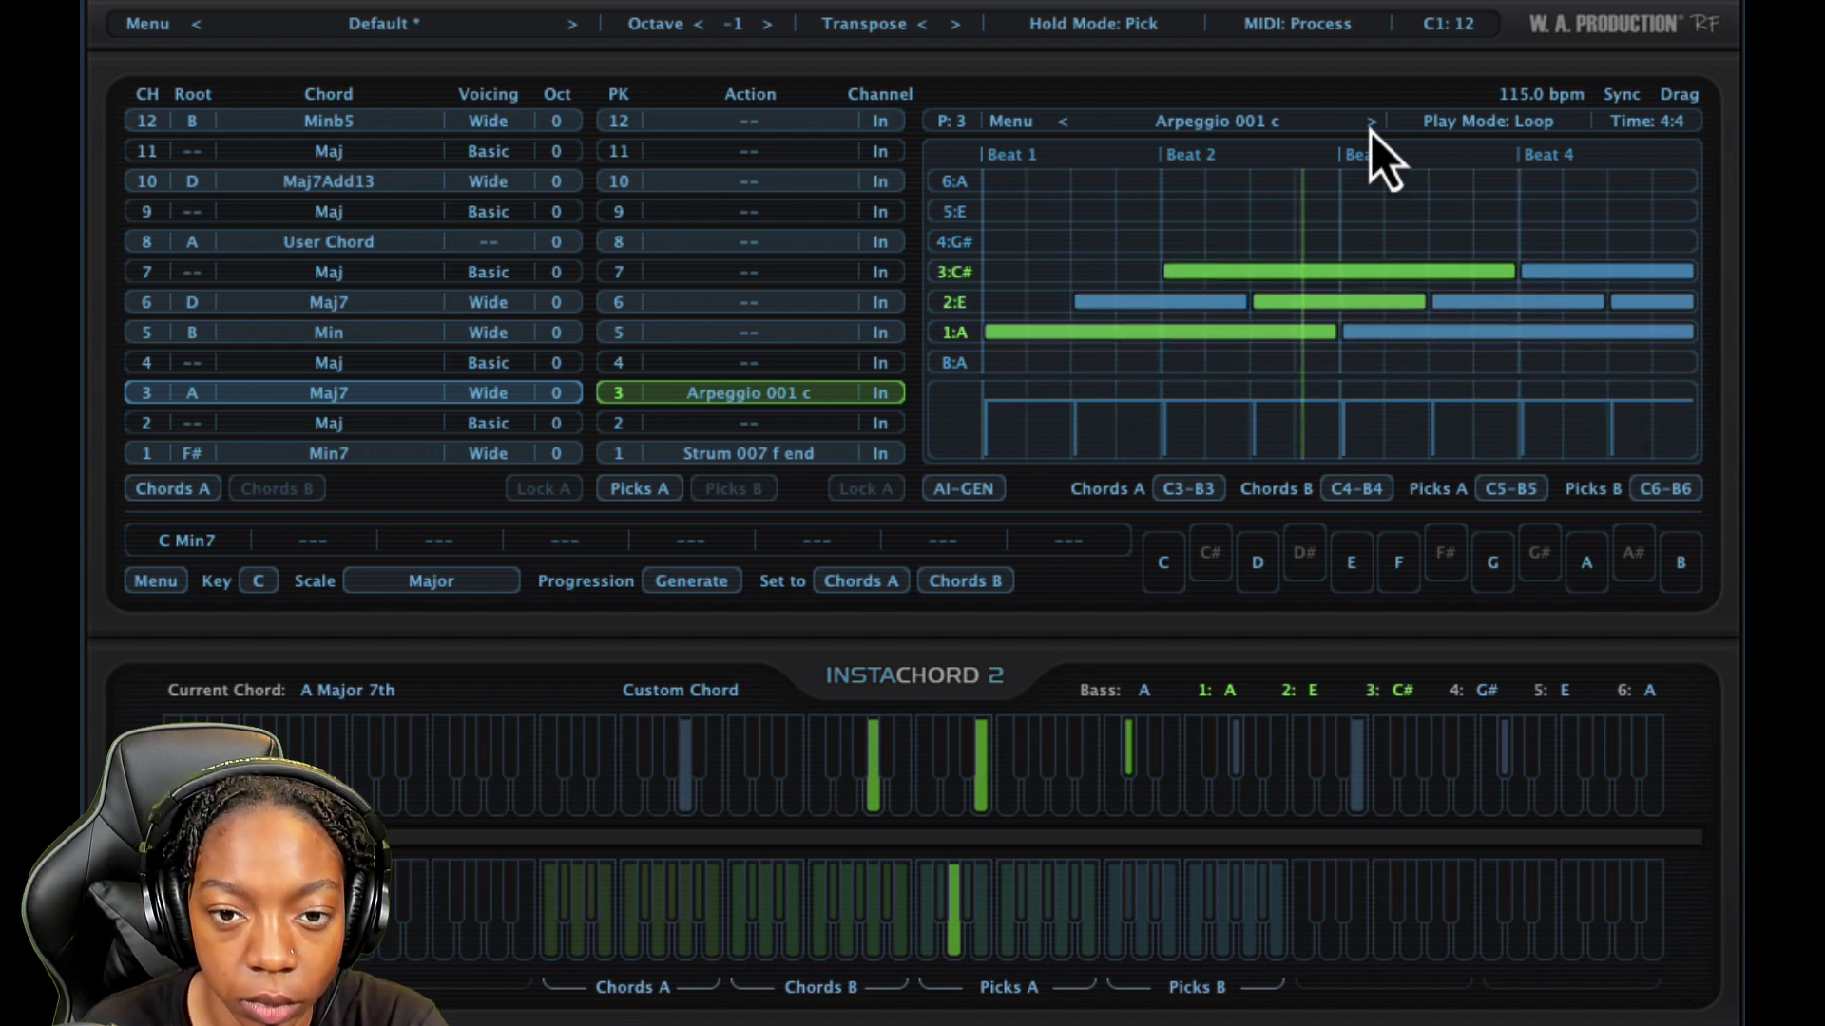
# - Add a bass note to the Arpeggio 001 c pattern and extend it across all four beats
pyautogui.click(1008, 362)
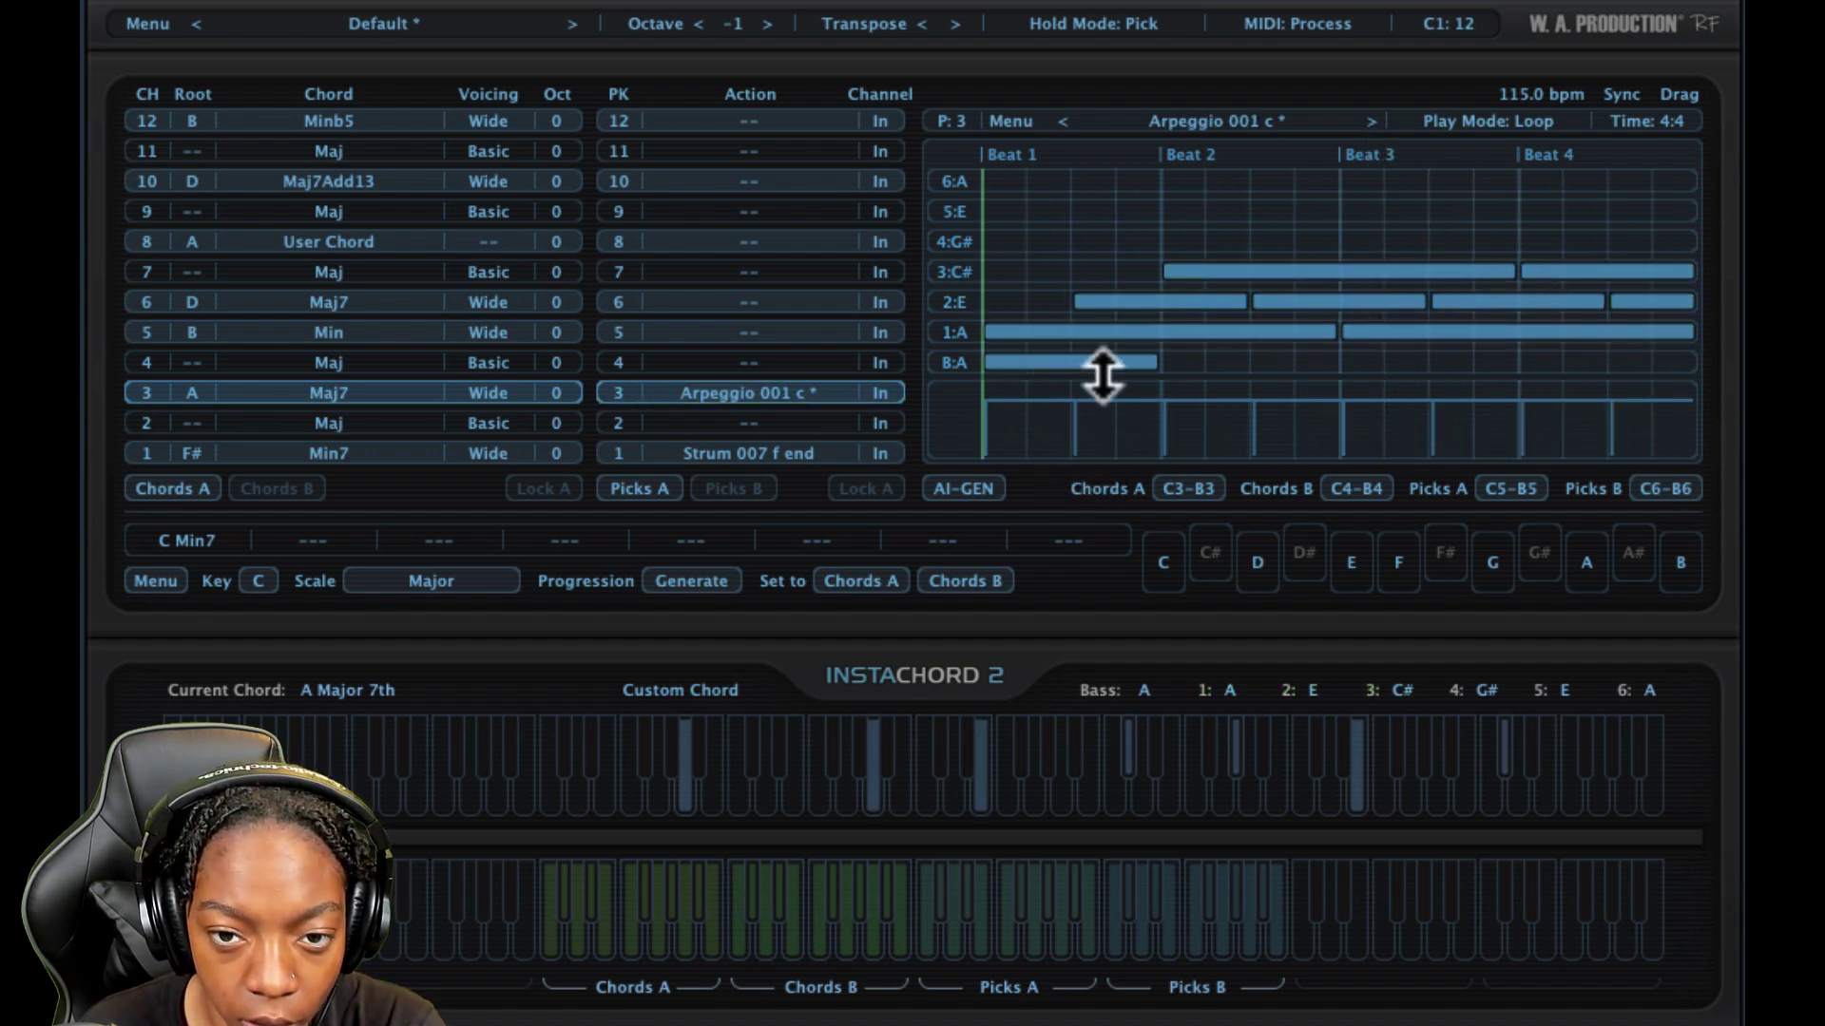
pyautogui.moveTo(1156, 370); pyautogui.dragTo(1570, 350)
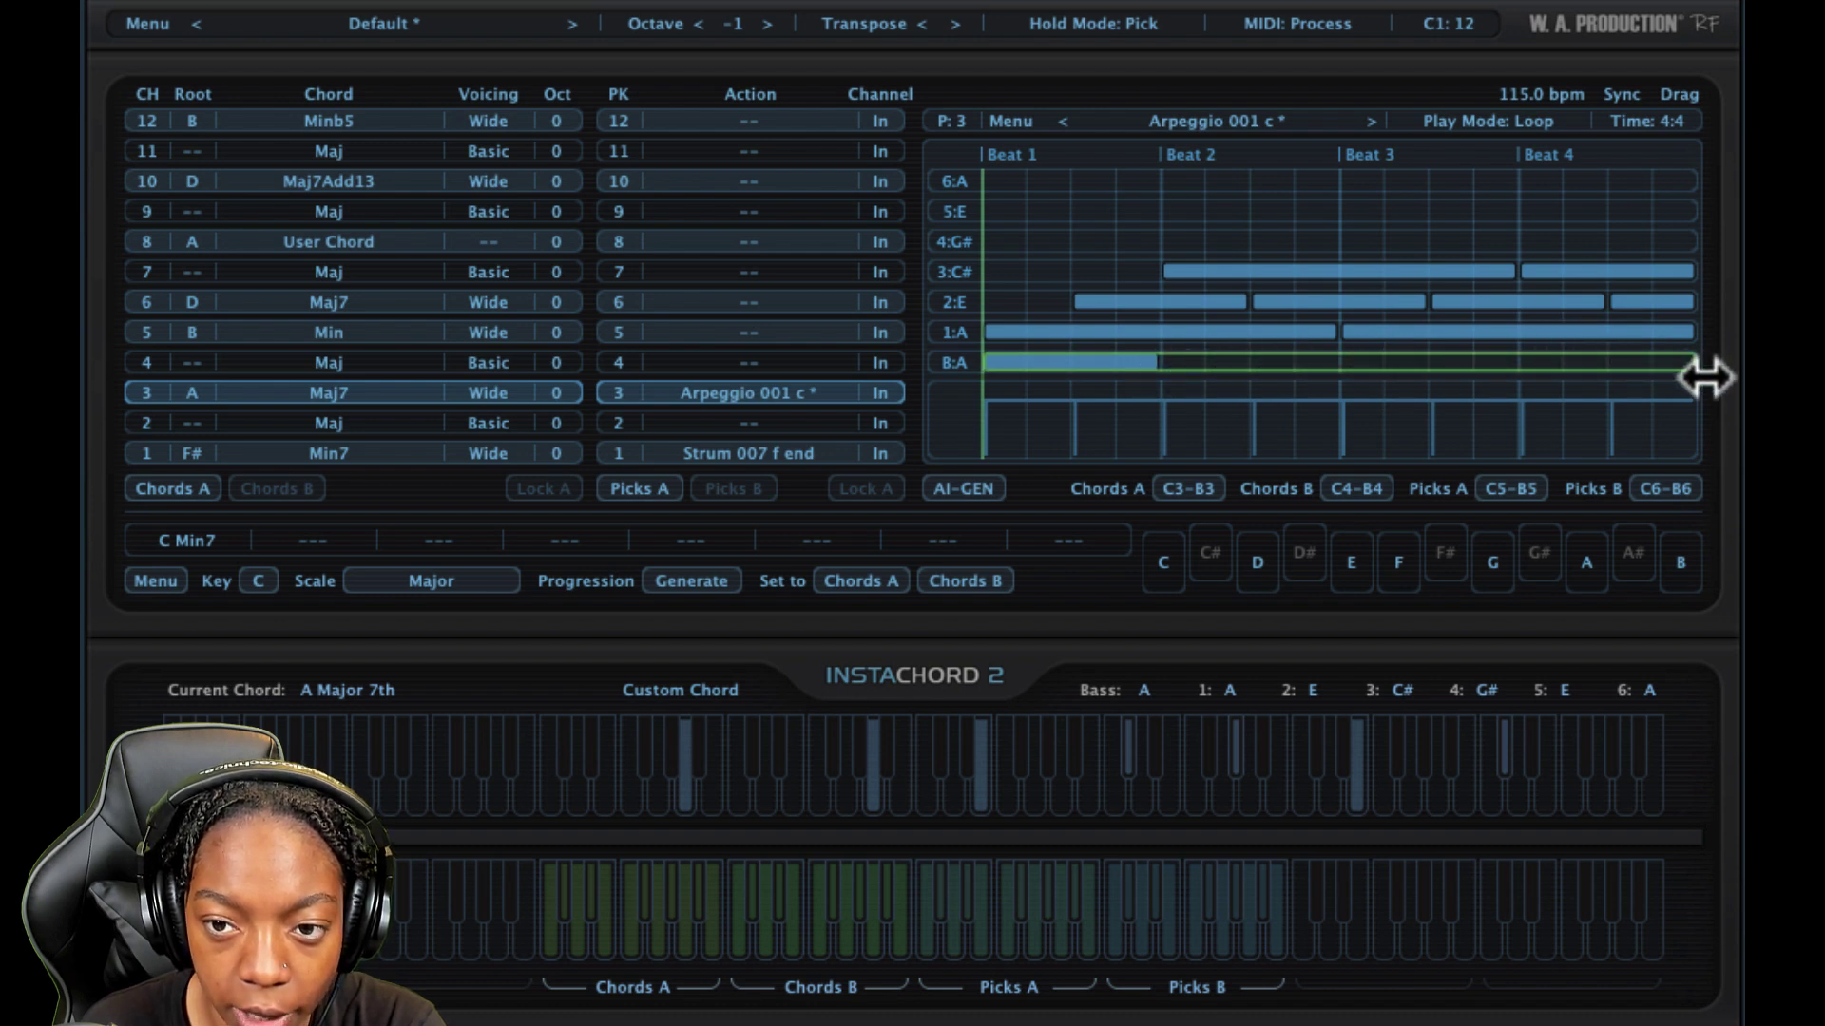
pyautogui.moveTo(1706, 377); pyautogui.dragTo(1694, 377)
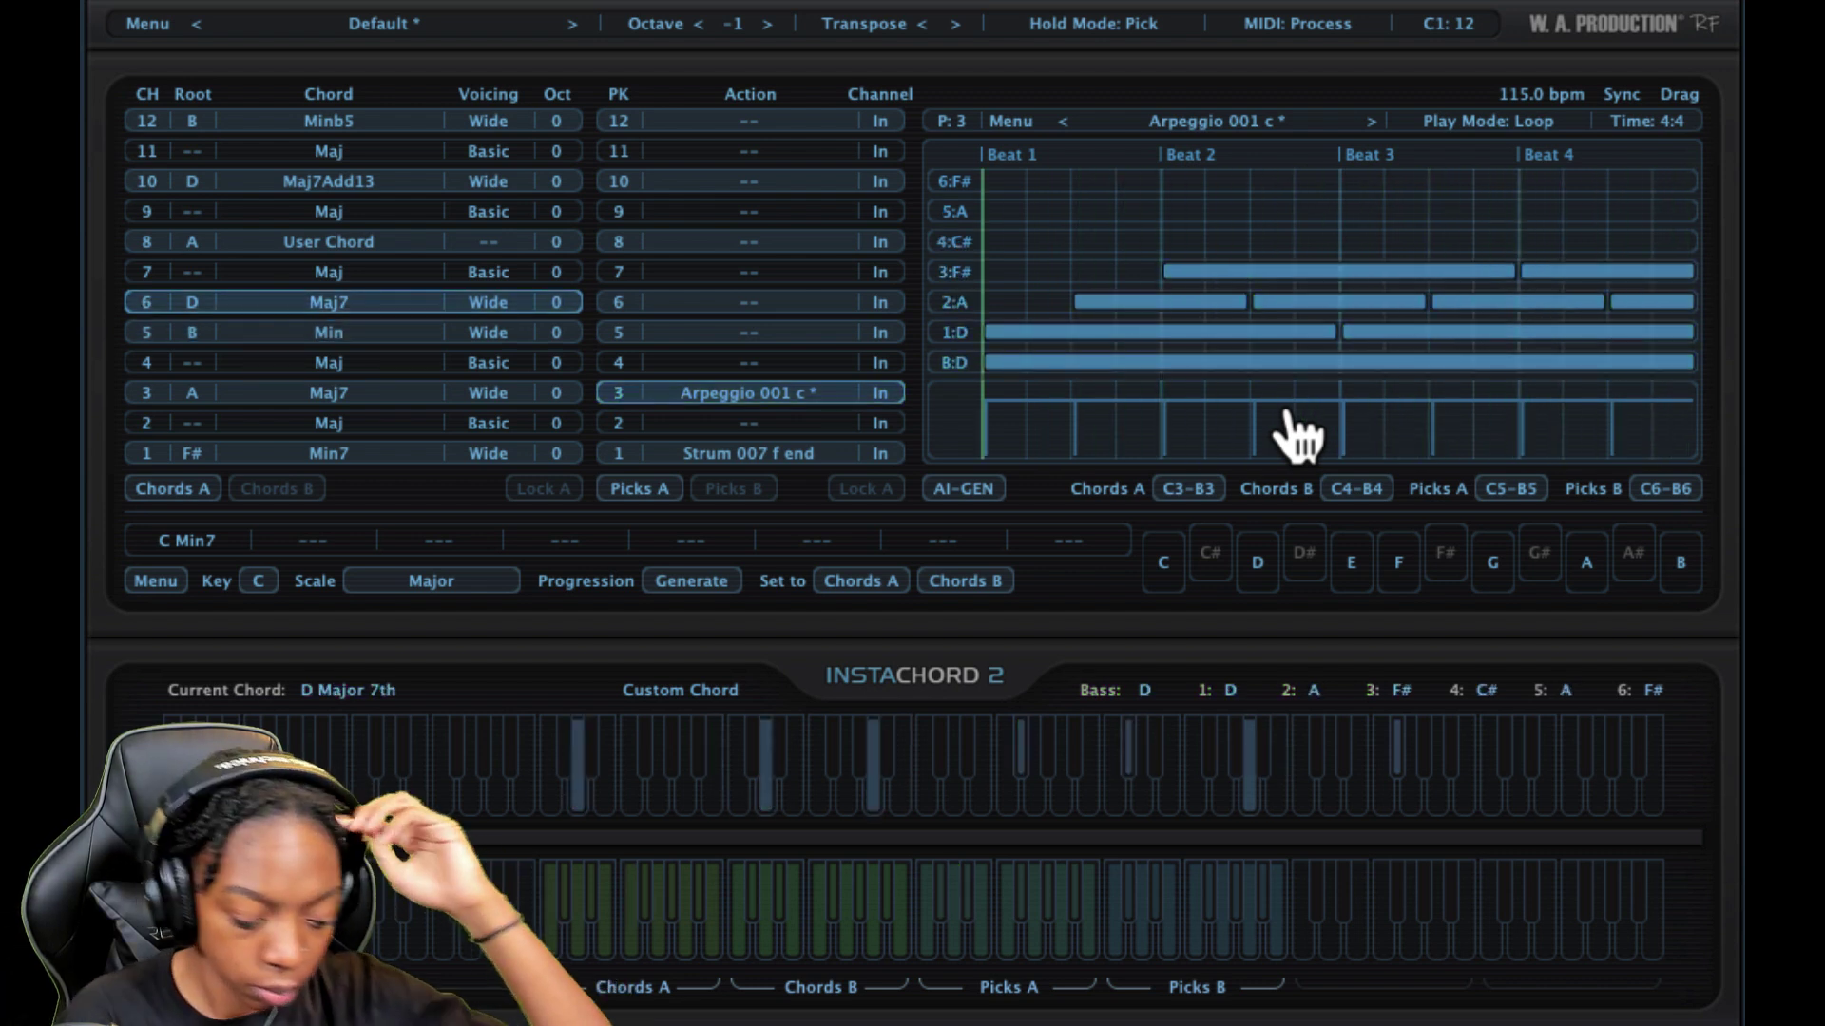
# - Examine the actions assignable to pick slot 4 and compare the Picks A and Picks B banks
pyautogui.click(733, 362)
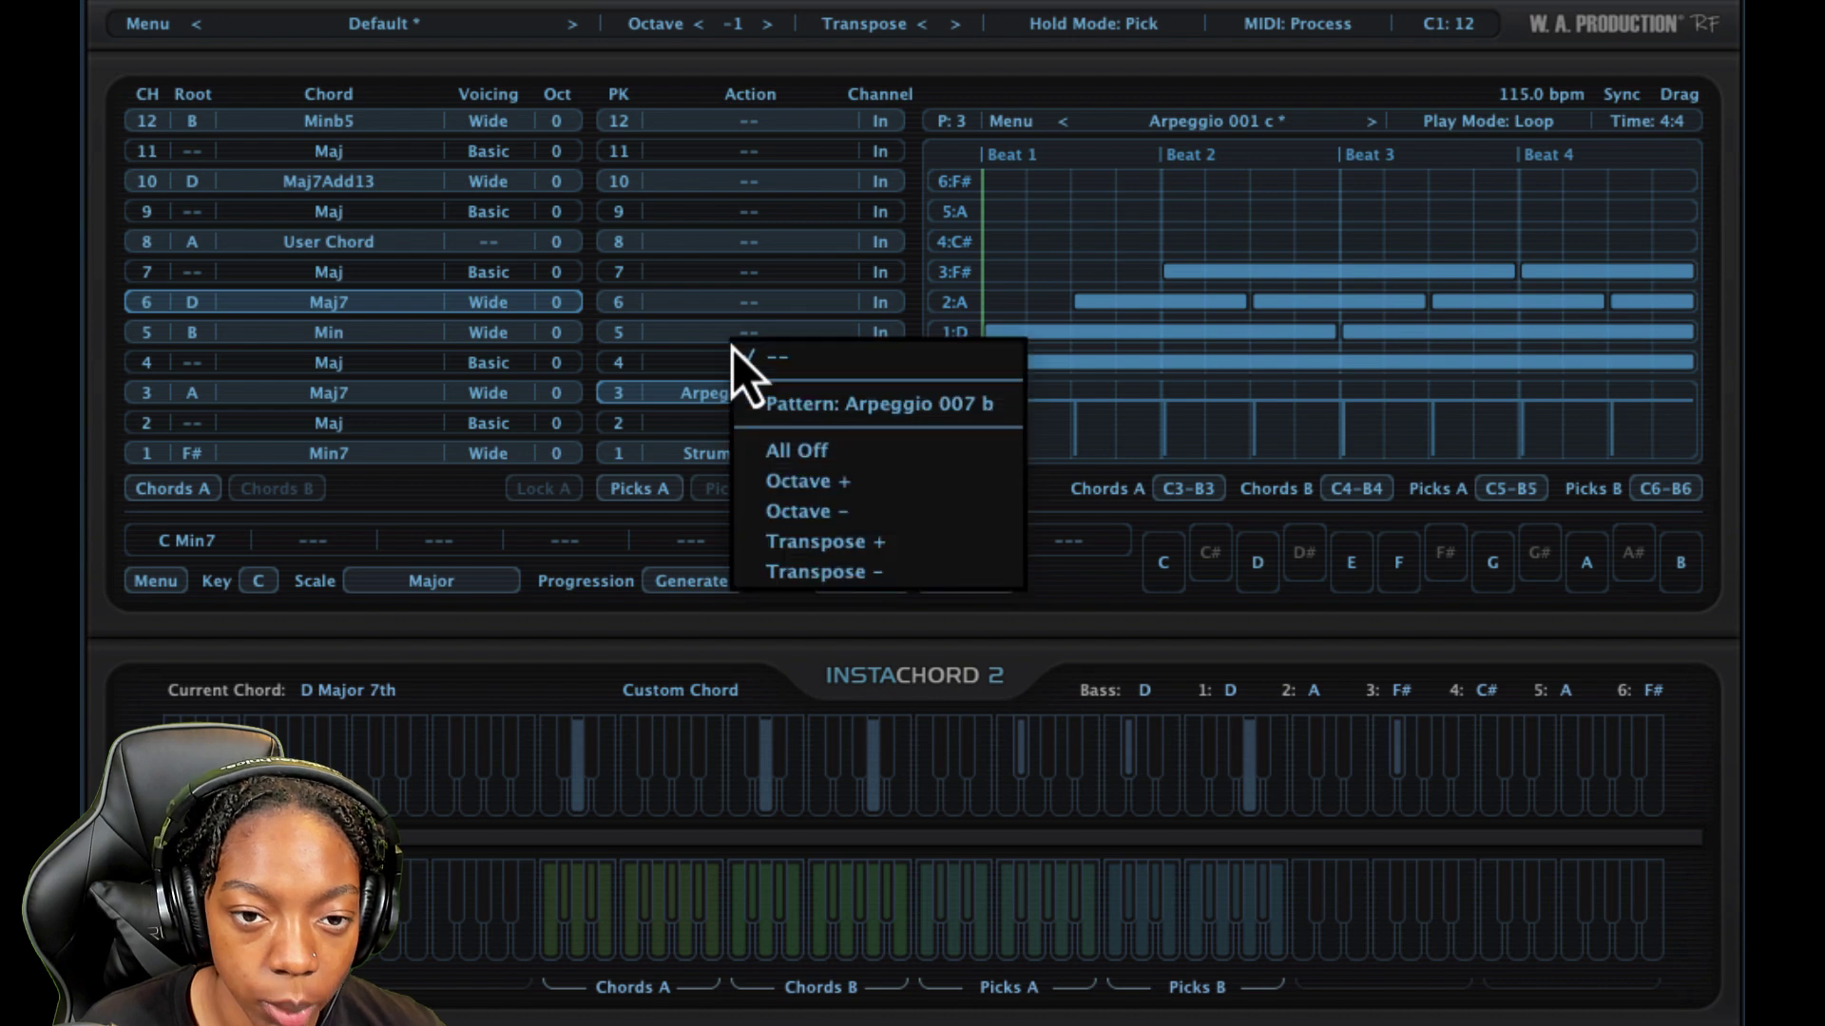
pyautogui.click(687, 141)
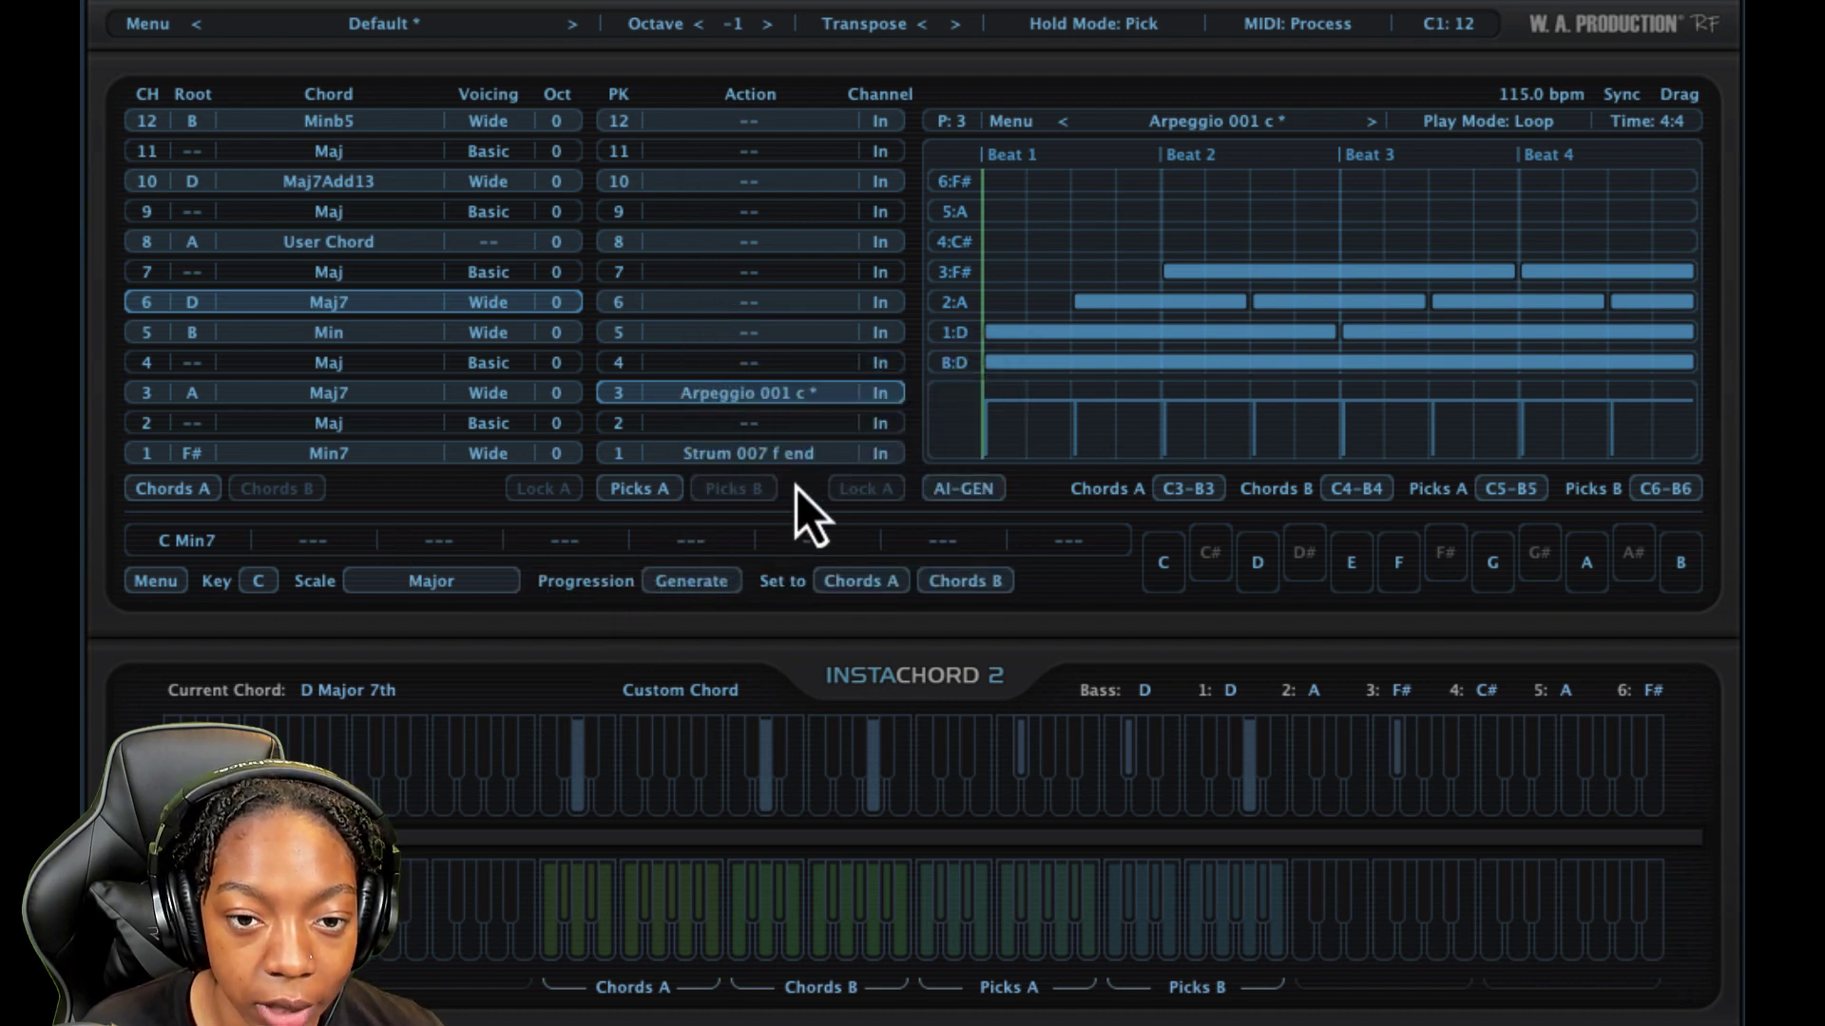
pyautogui.click(730, 490)
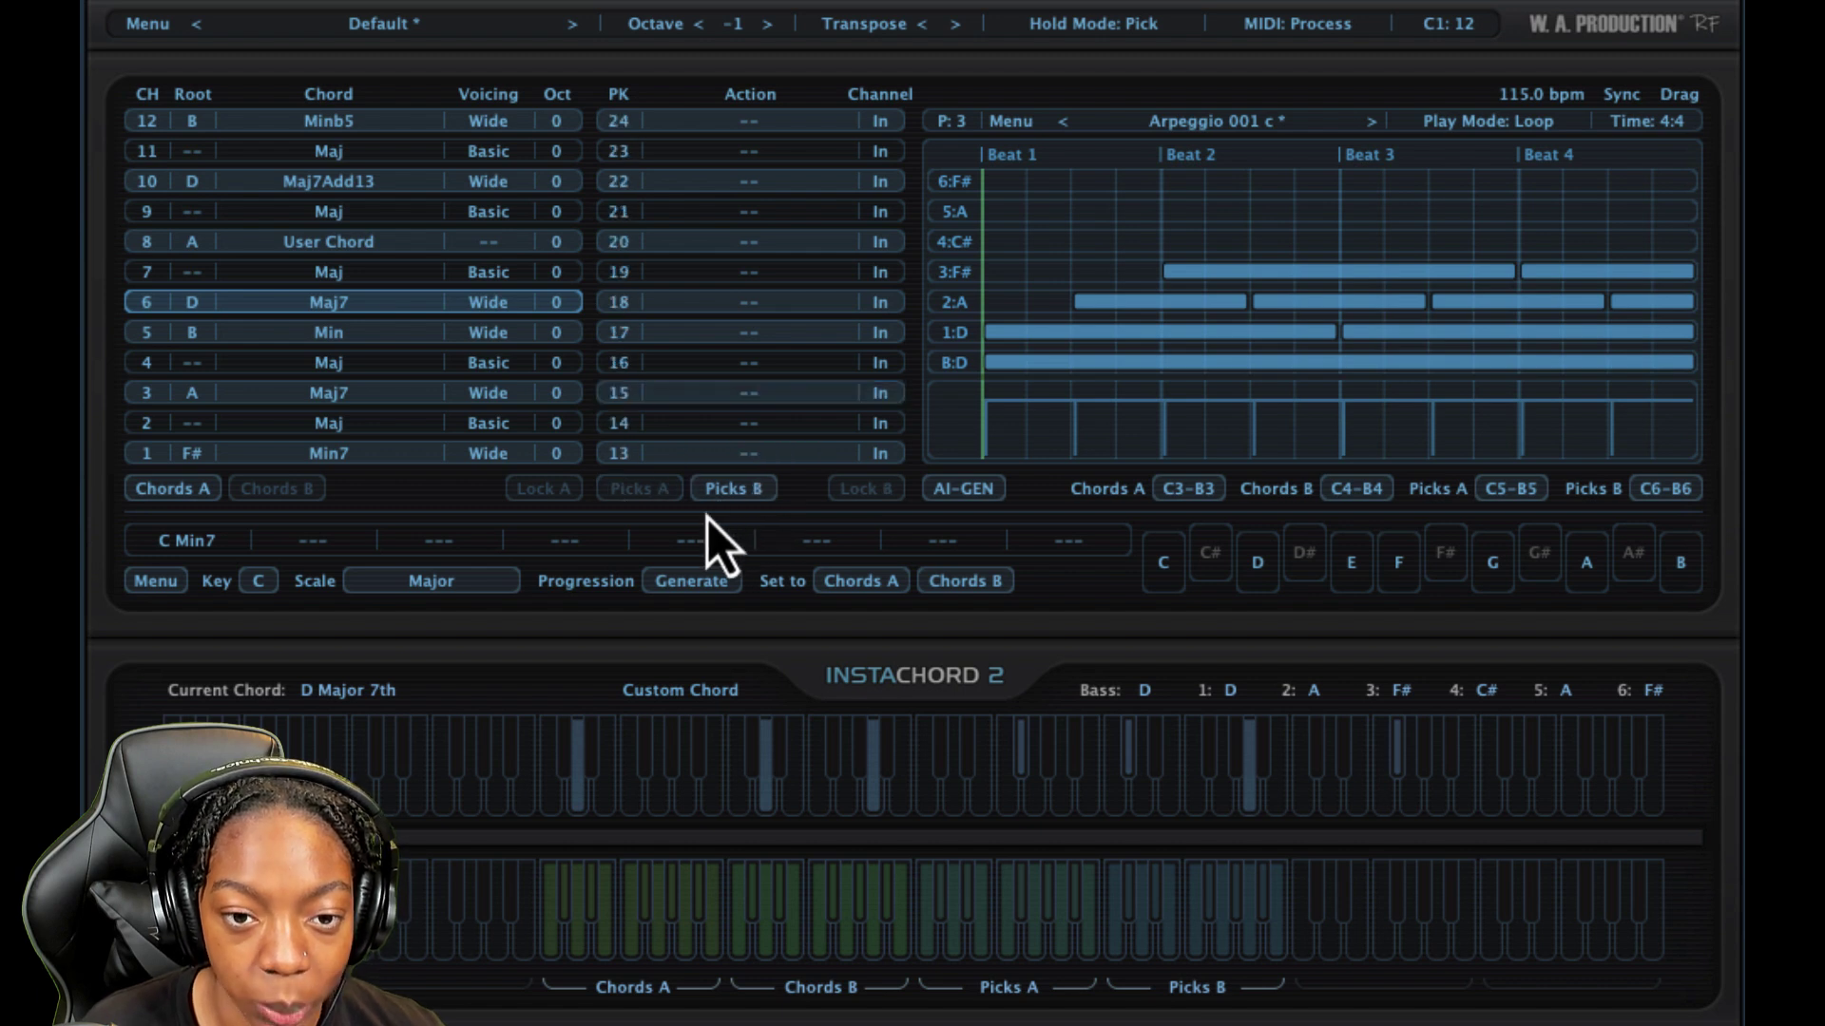
pyautogui.click(637, 501)
pyautogui.click(700, 500)
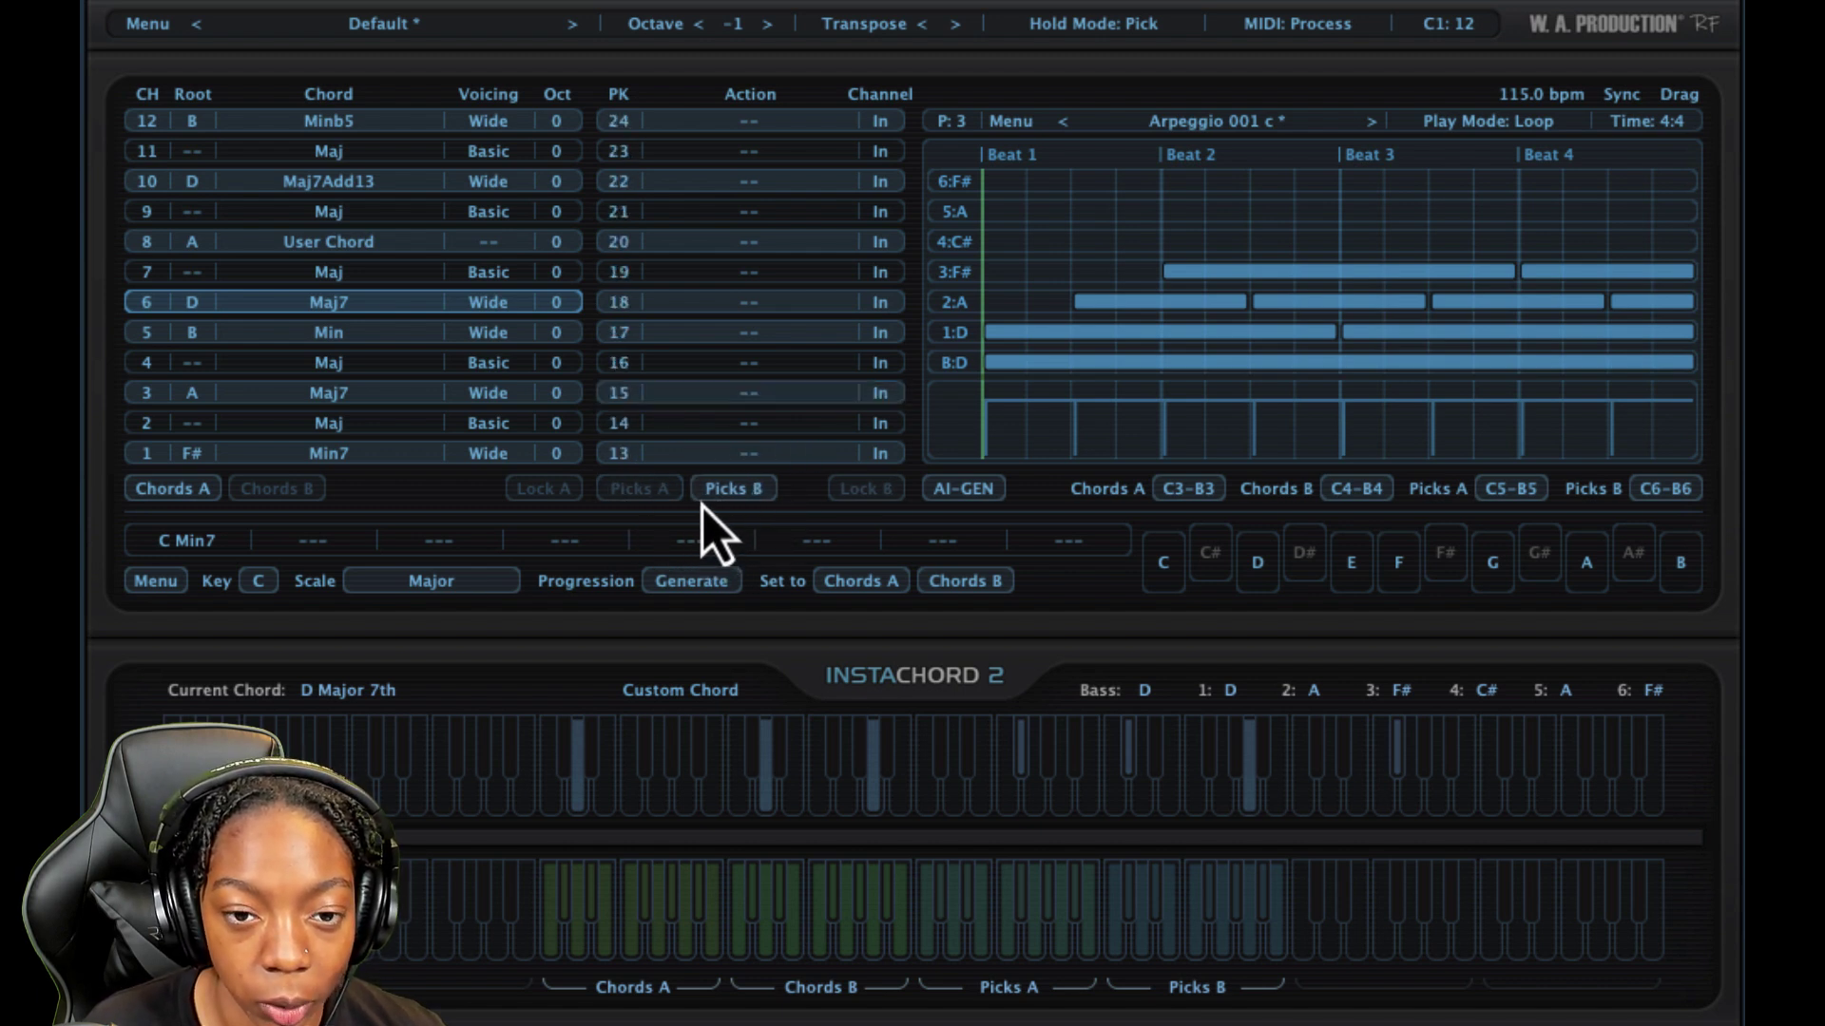
pyautogui.click(637, 494)
# - Lock the Picks A and Chords A banks, and switch picks and chords to their B banks
pyautogui.click(867, 490)
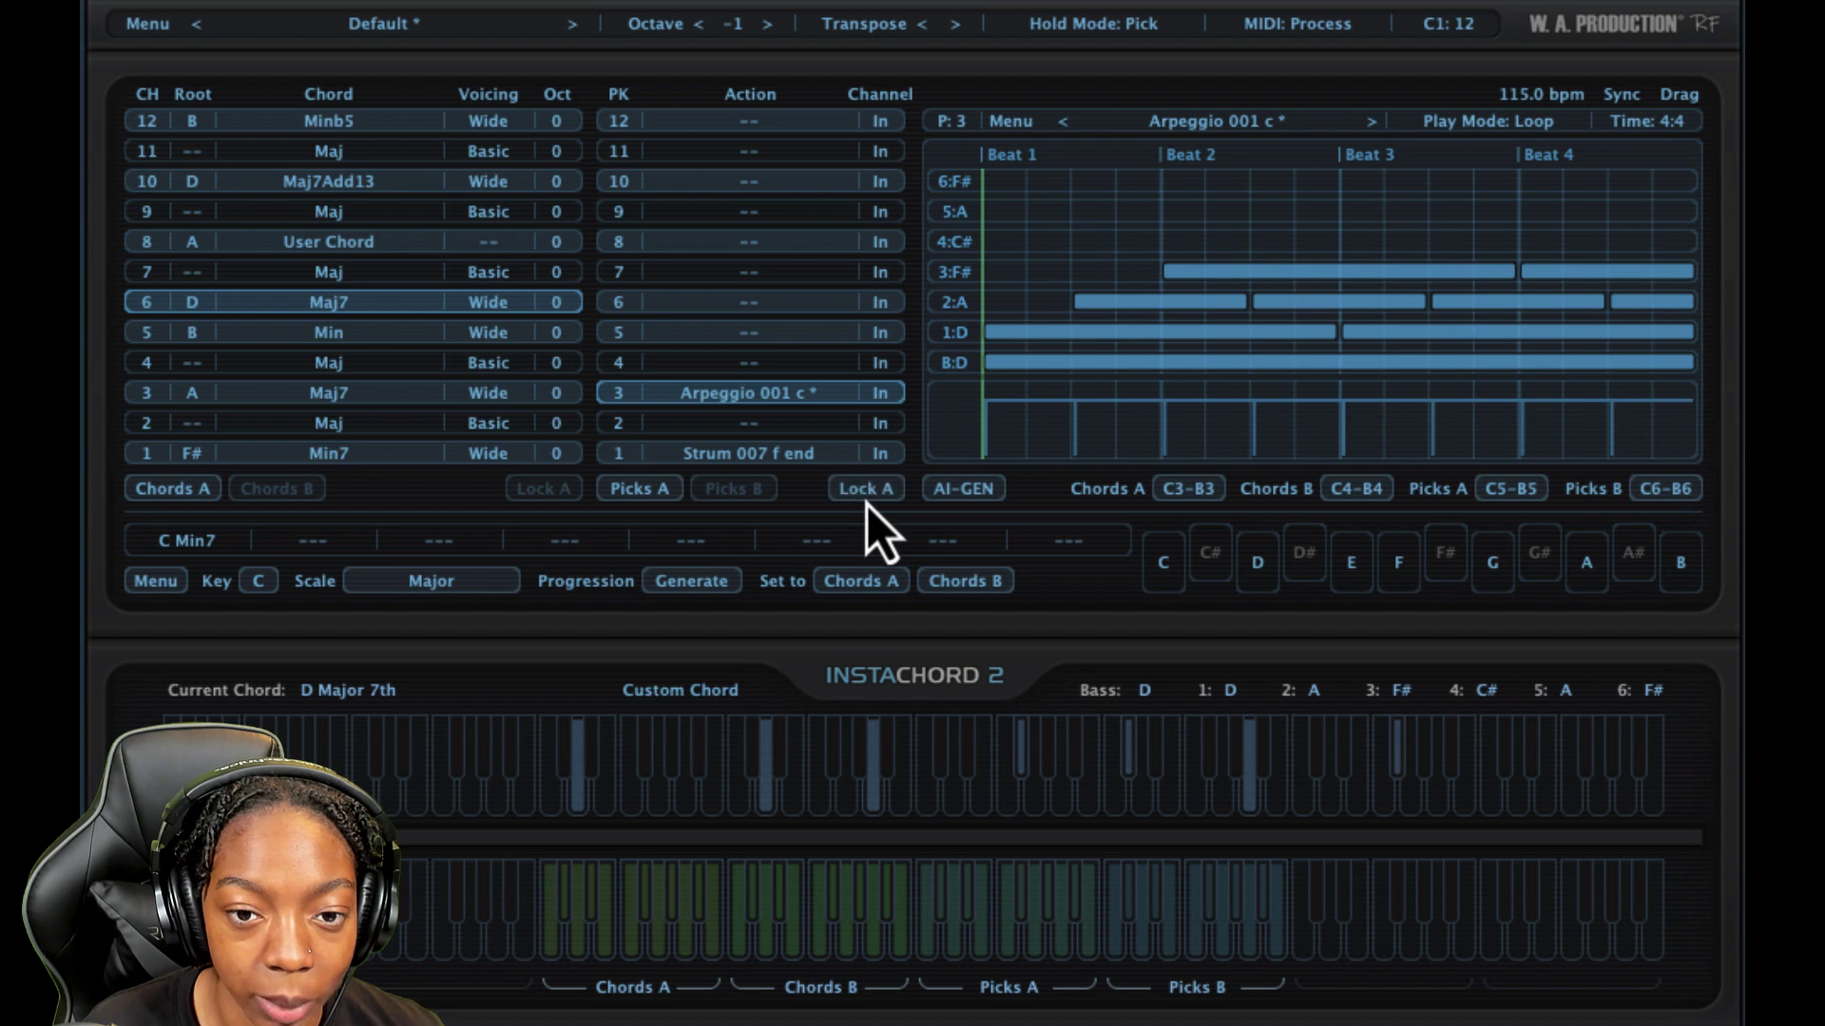
pyautogui.click(723, 490)
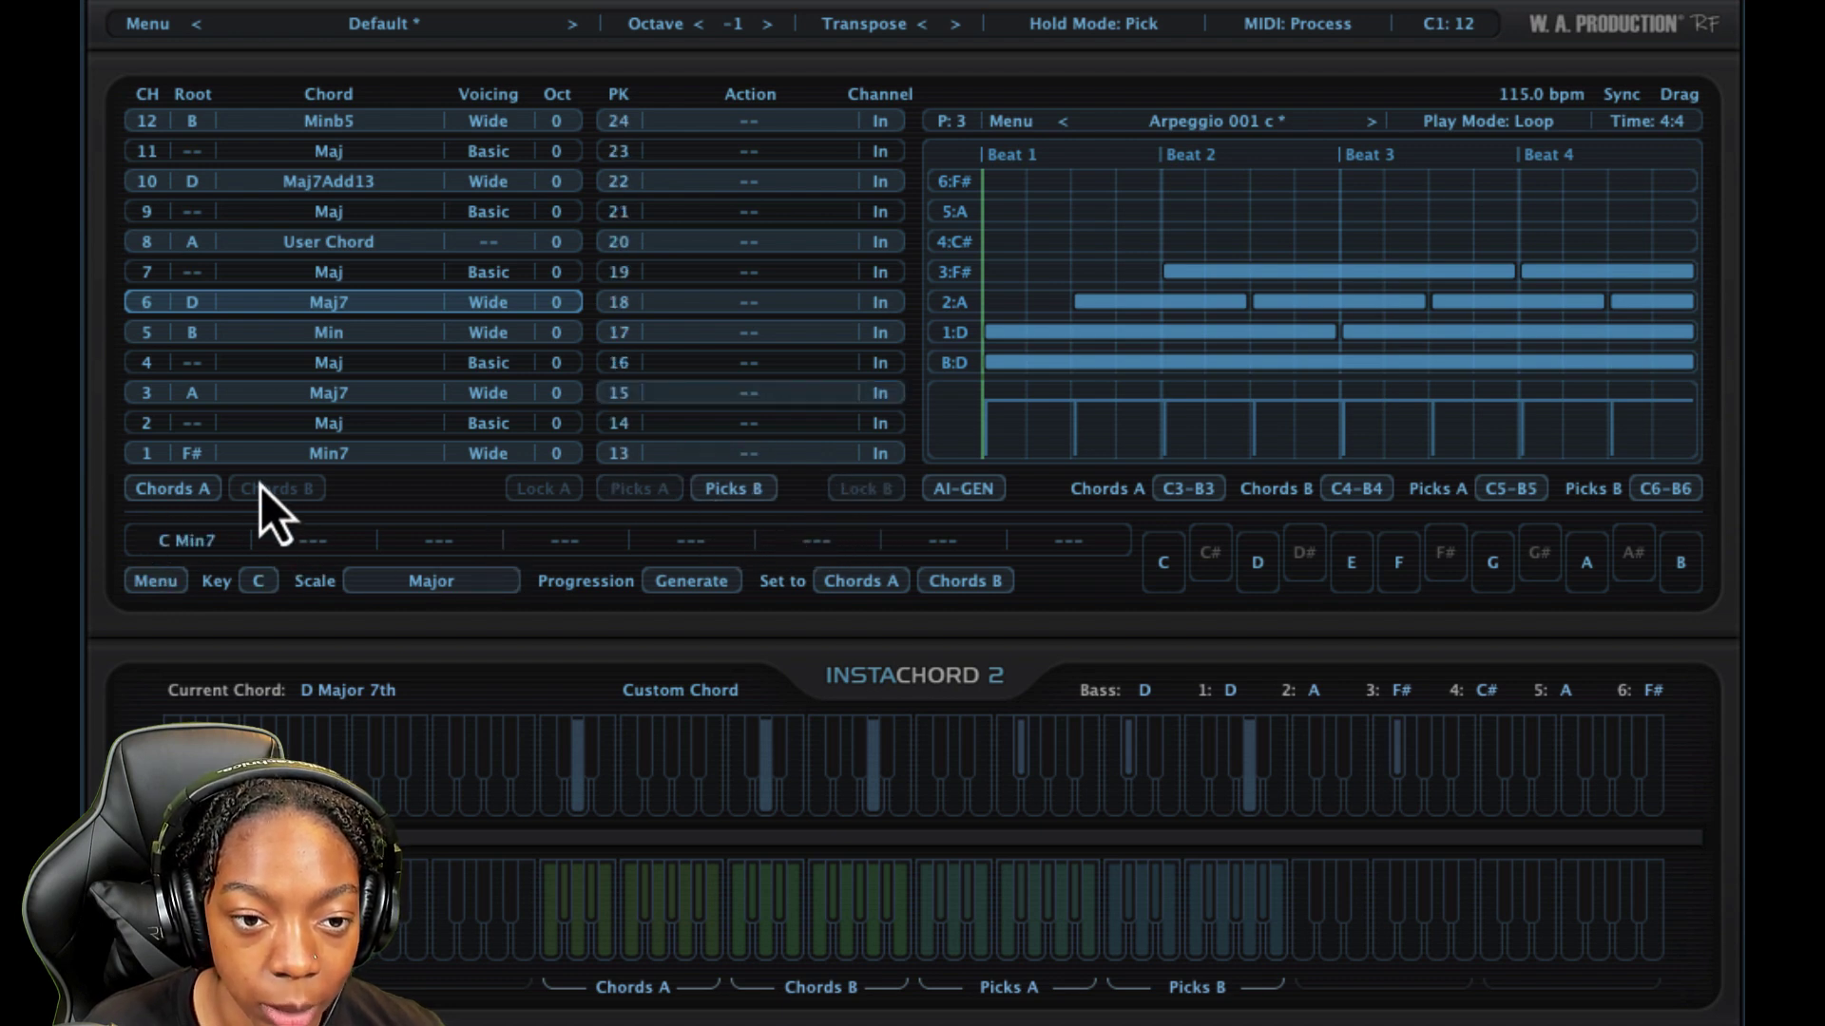
pyautogui.click(281, 490)
pyautogui.click(181, 490)
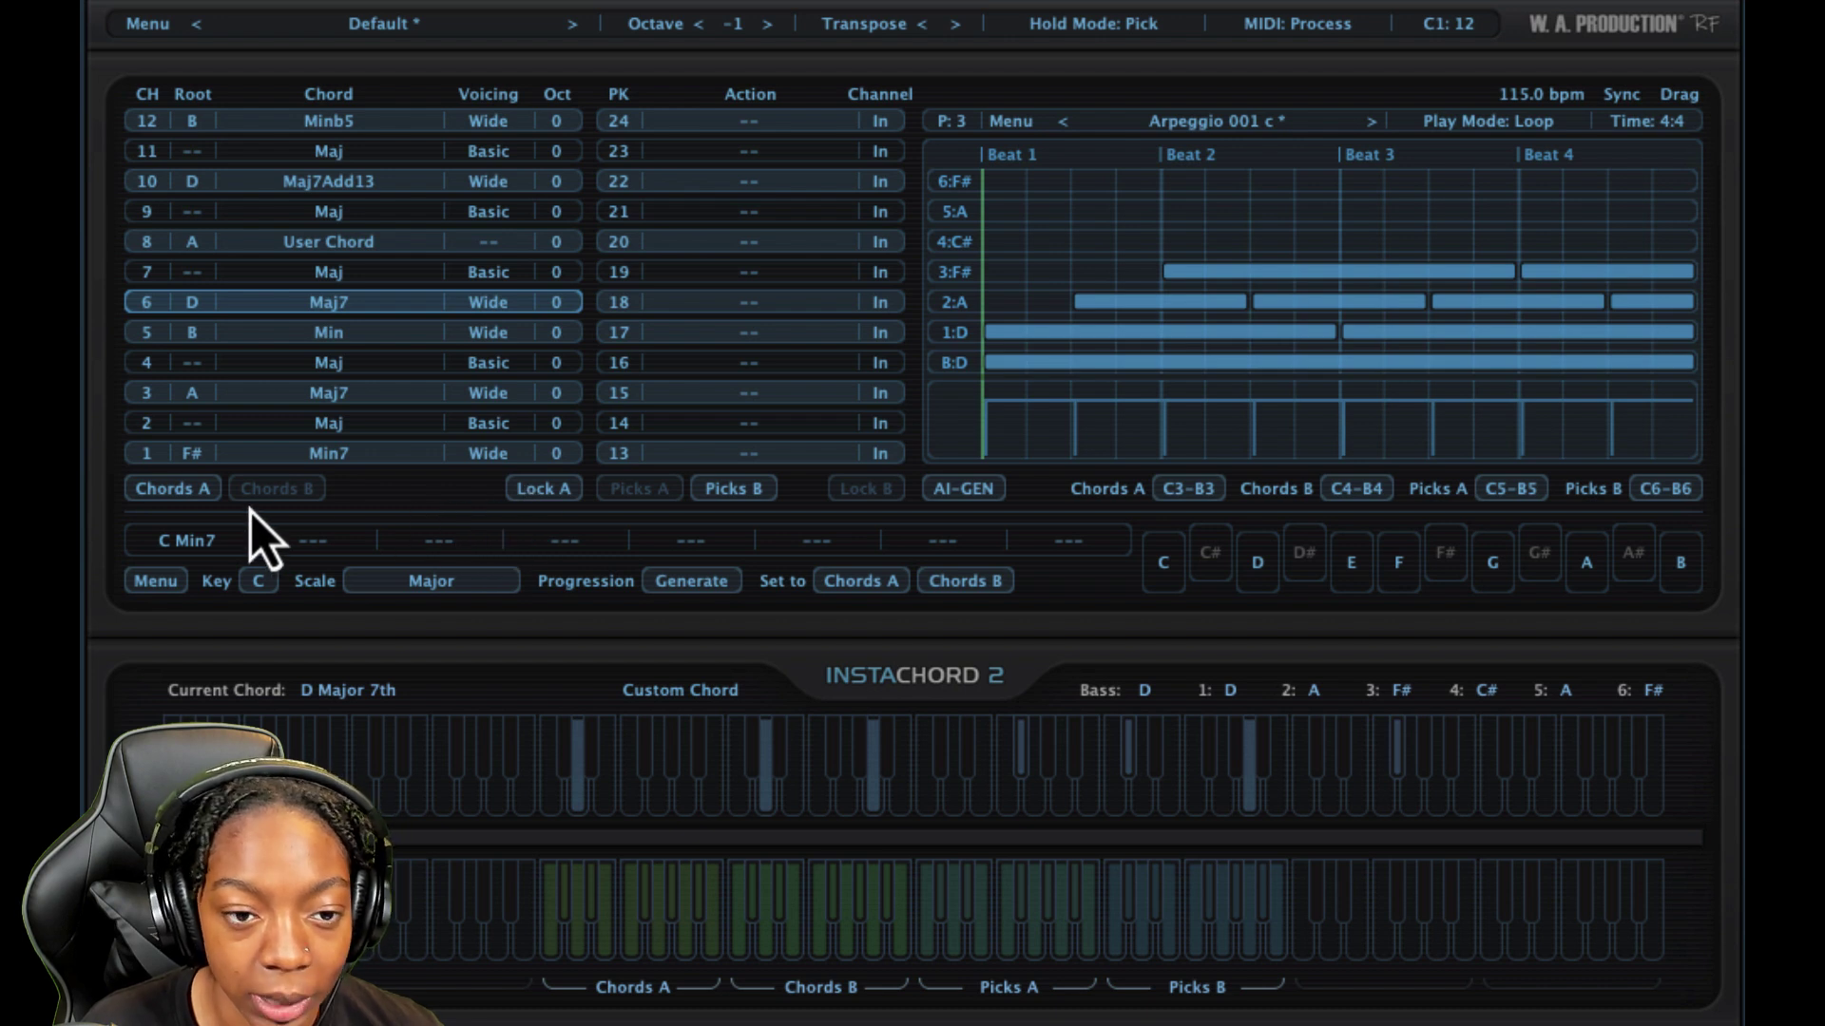
pyautogui.click(274, 490)
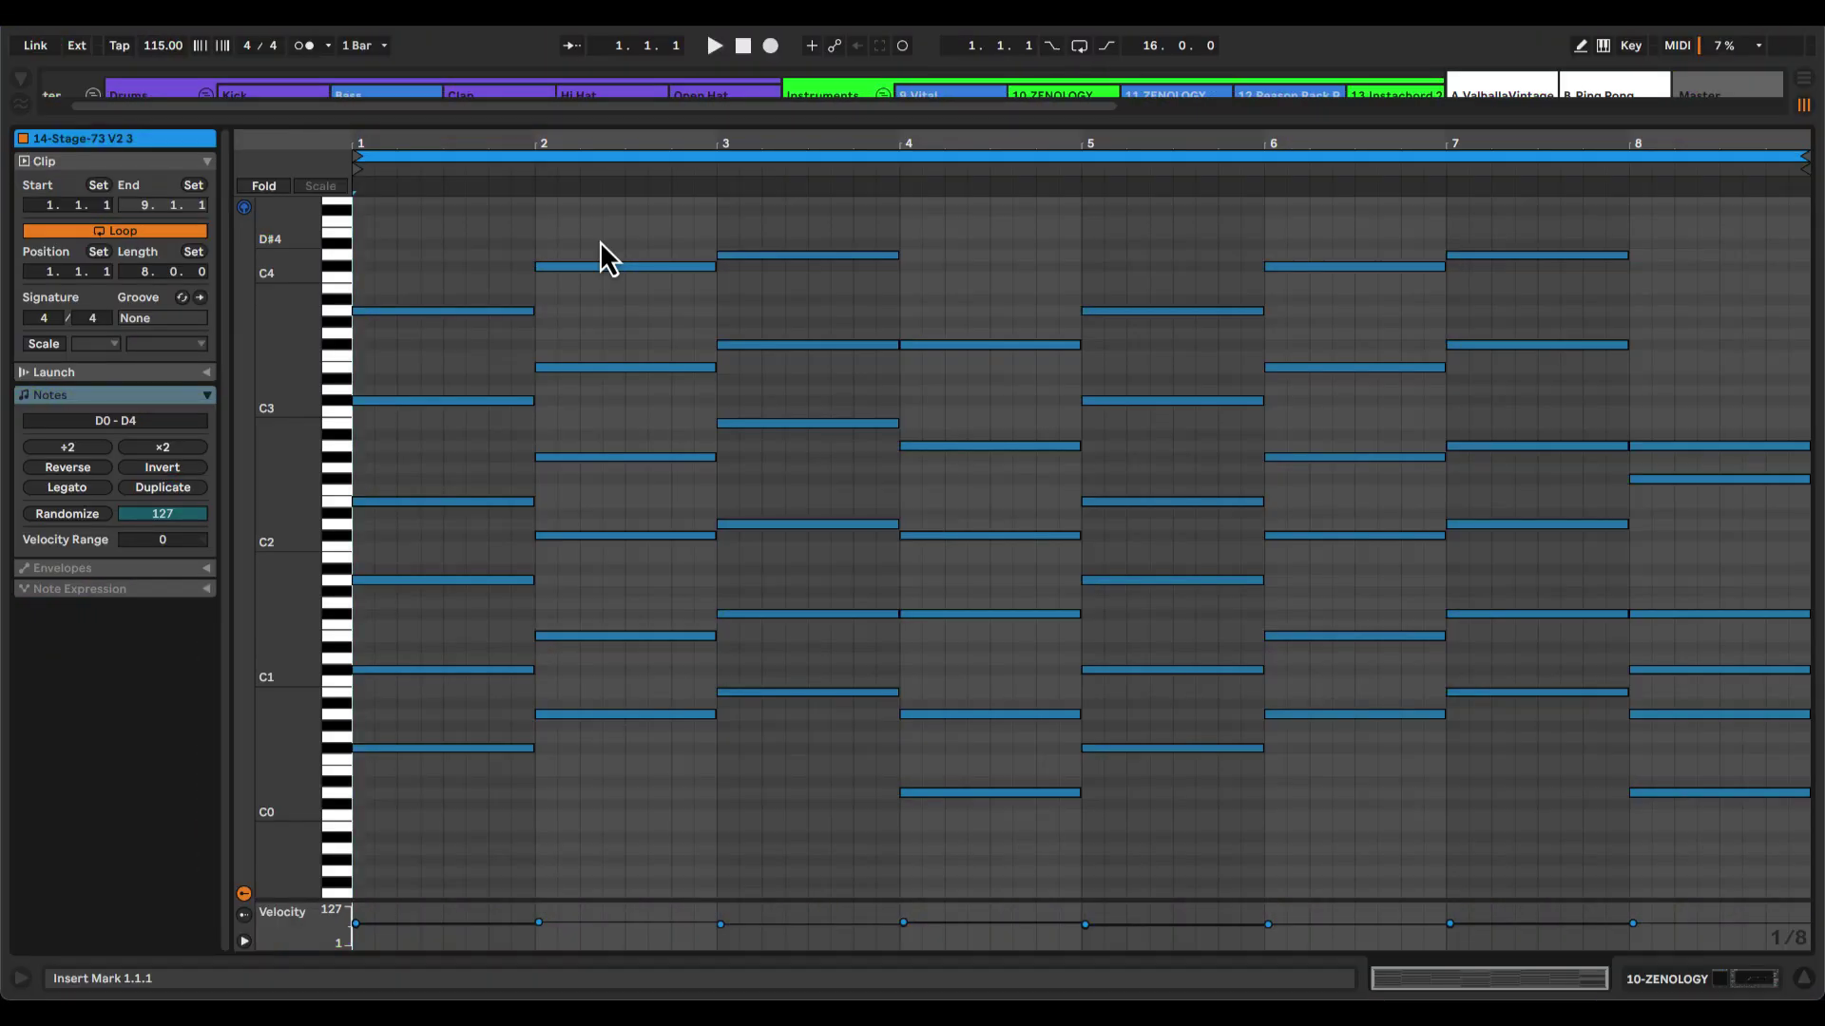
# - Switch to Ableton Live, play the project and open the Bass track's MIDI clip
pyautogui.press('space')
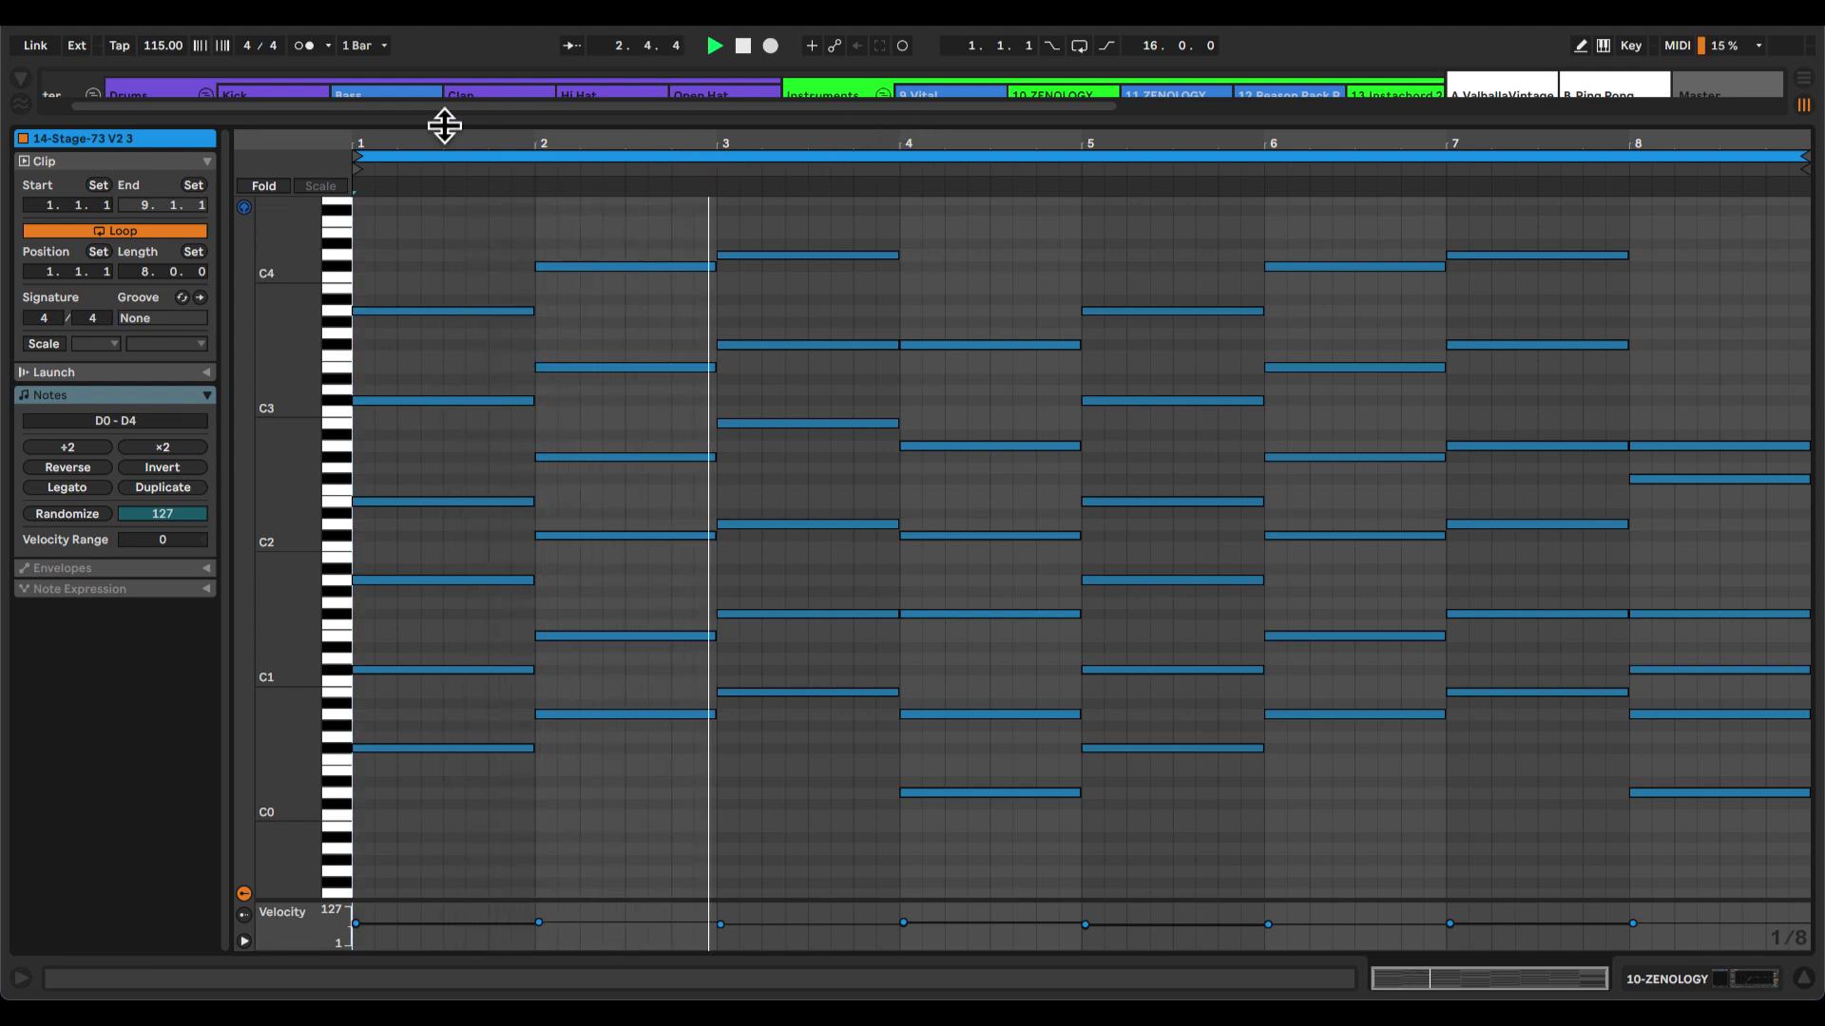
pyautogui.click(406, 95)
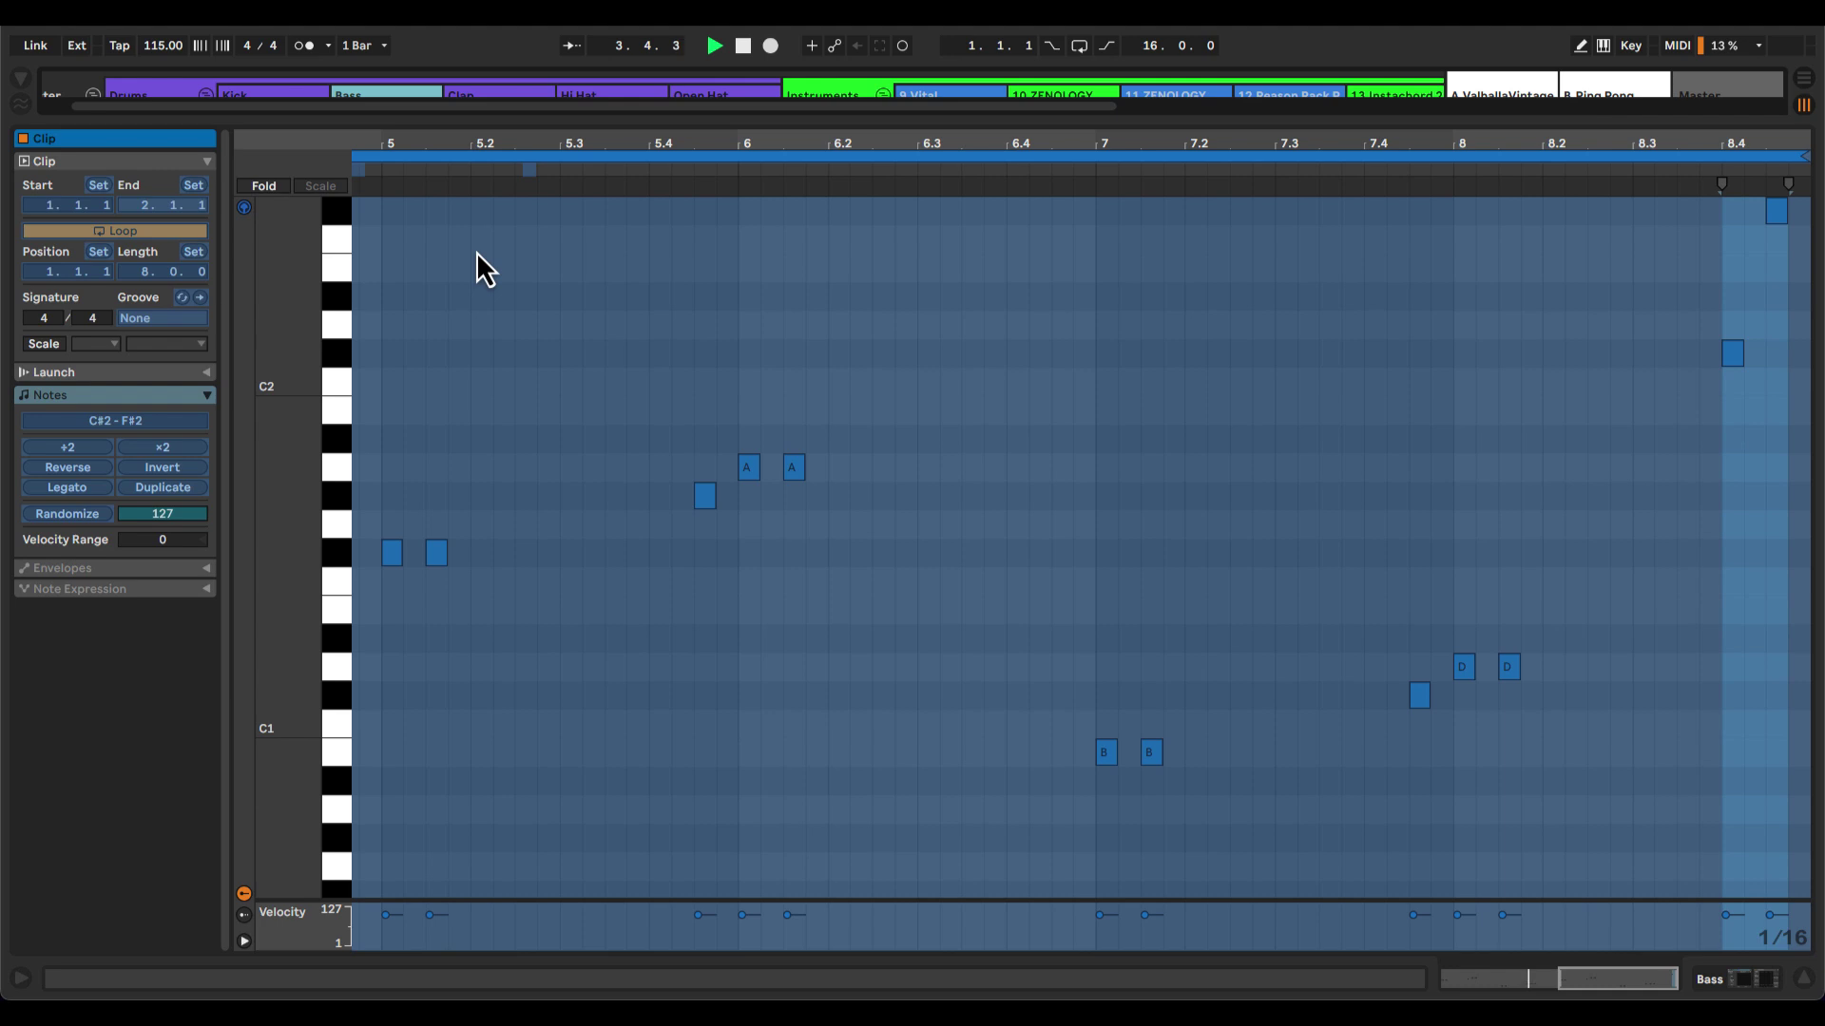
# - Examine the bass notes across all eight bars of the Bass track's MIDI clip
pyautogui.scroll(3, 501, 390)
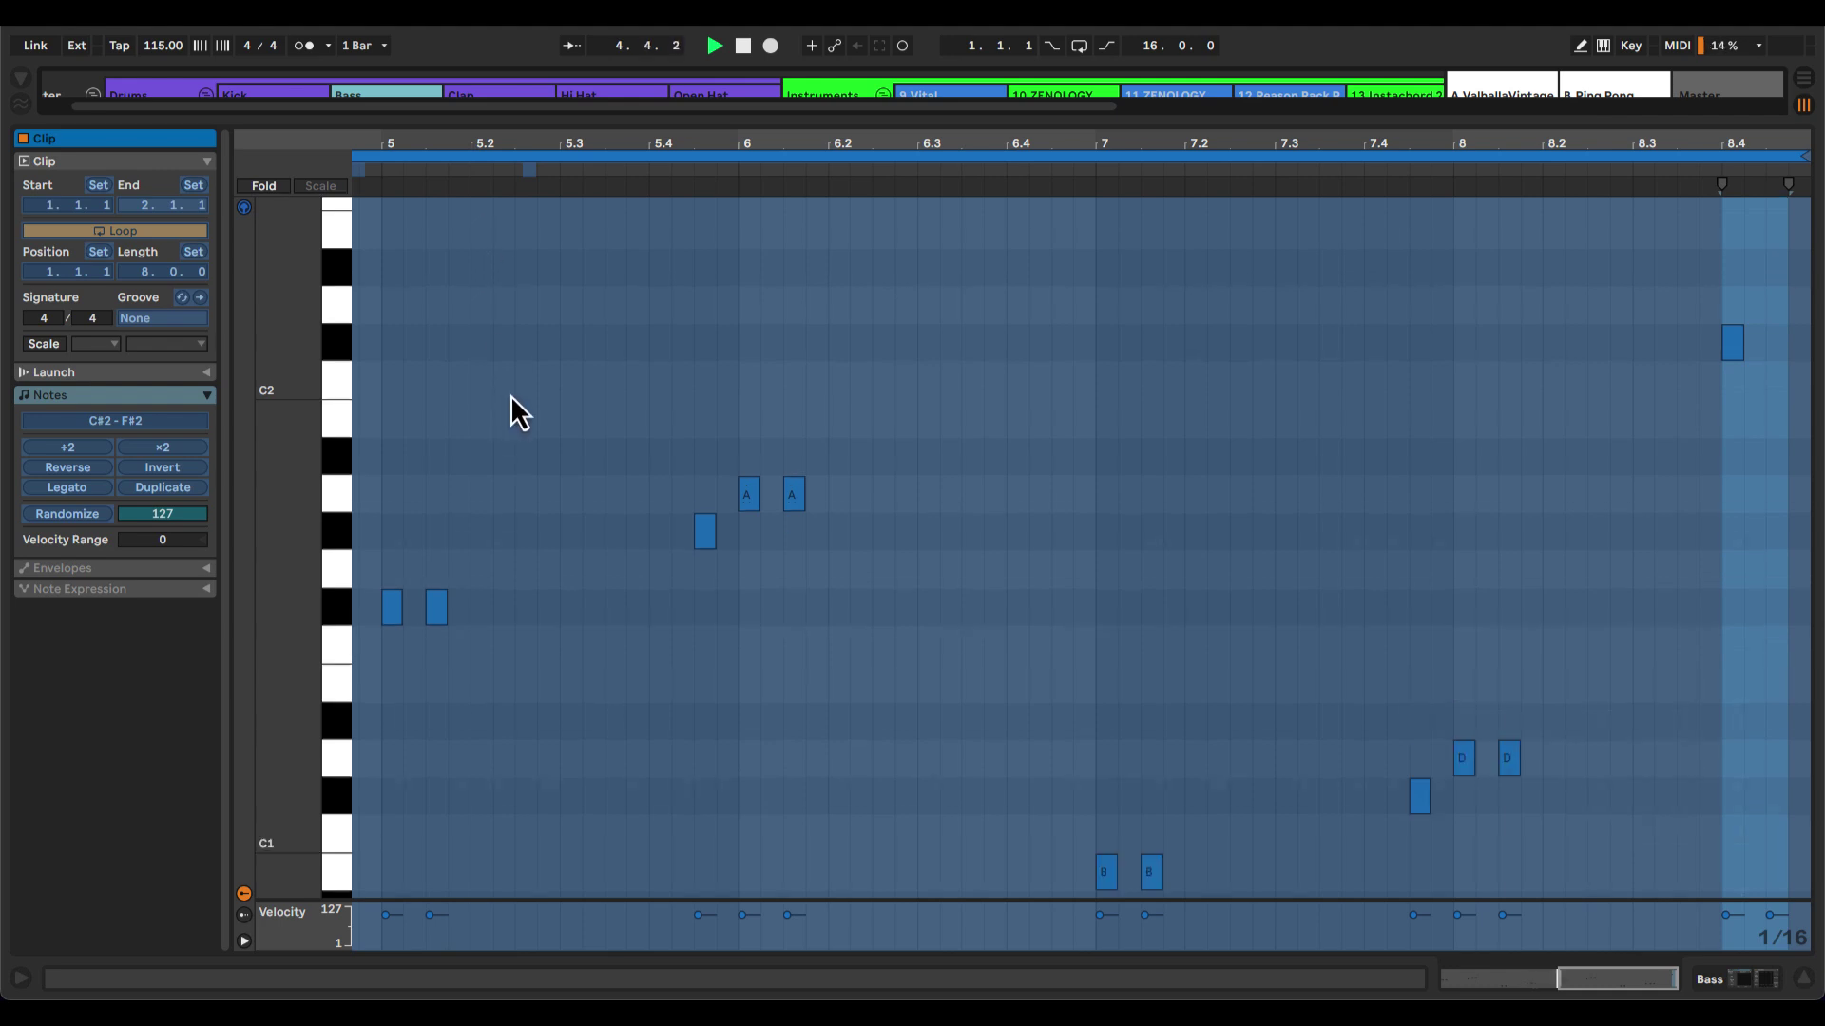
pyautogui.scroll(-4, 509, 394)
pyautogui.scroll(4, 524, 402)
pyautogui.scroll(-5, 536, 408)
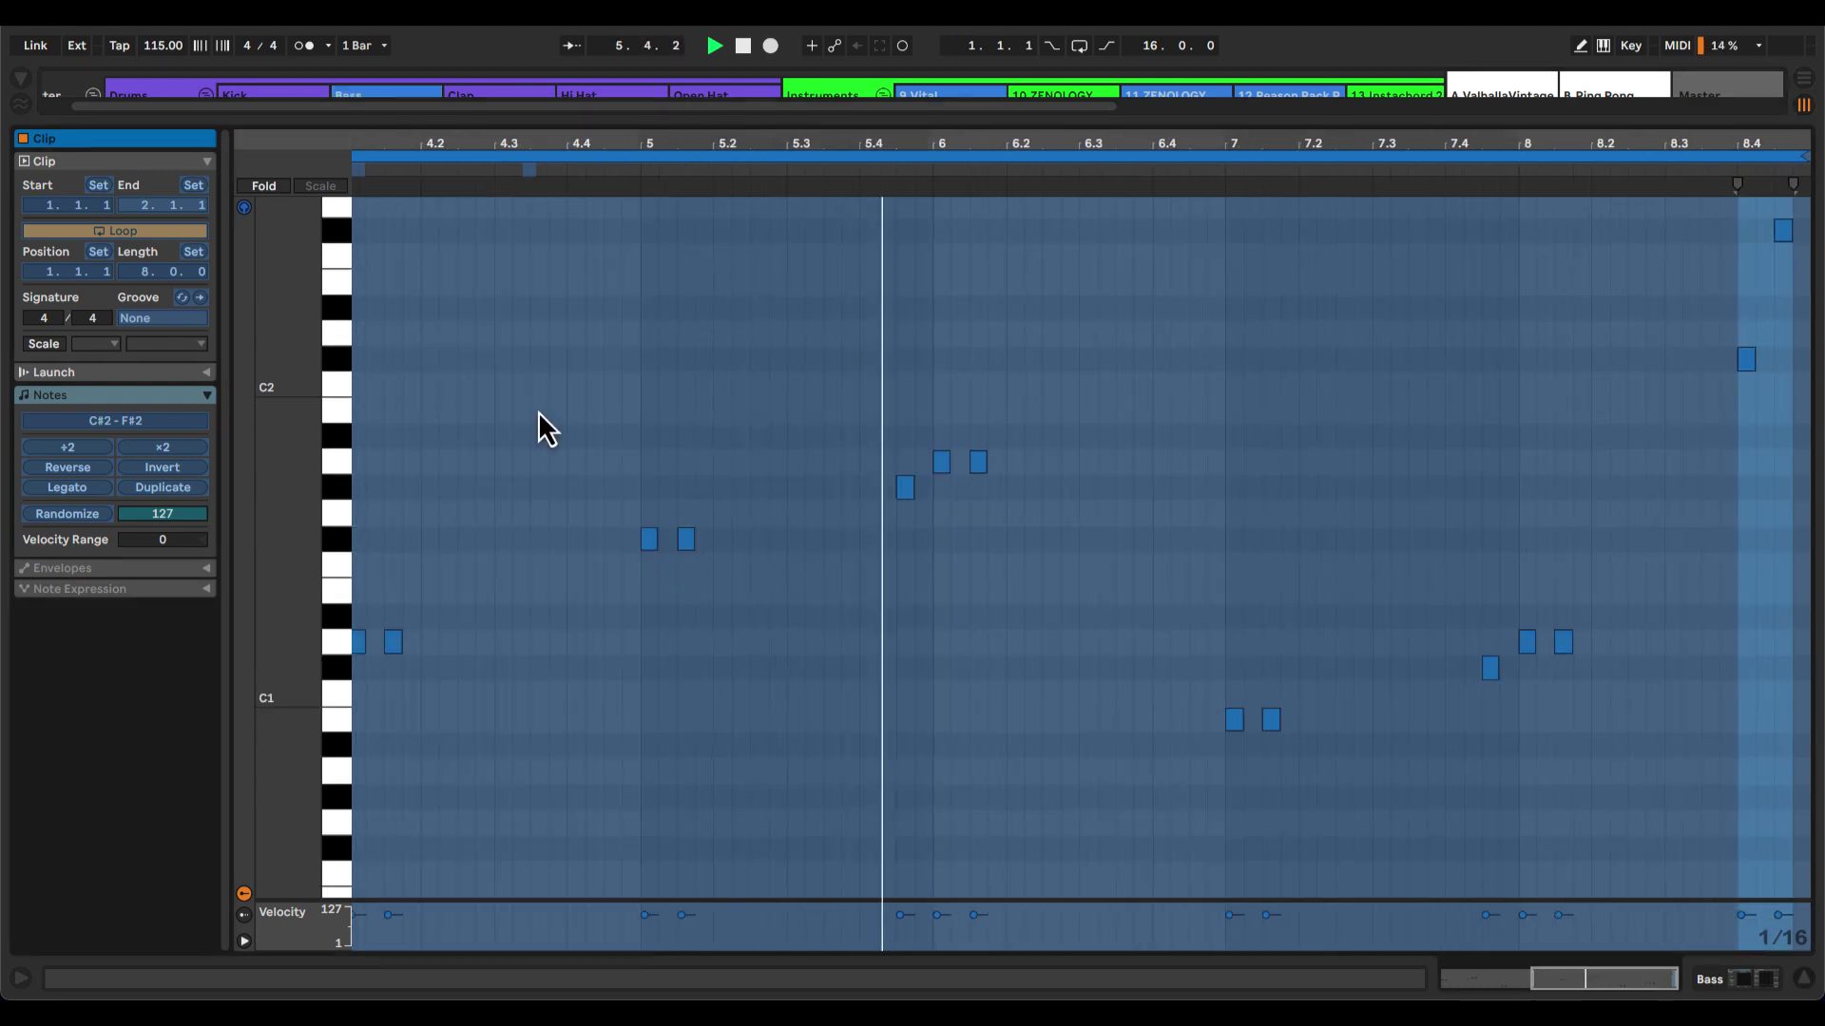
pyautogui.scroll(-2, 538, 411)
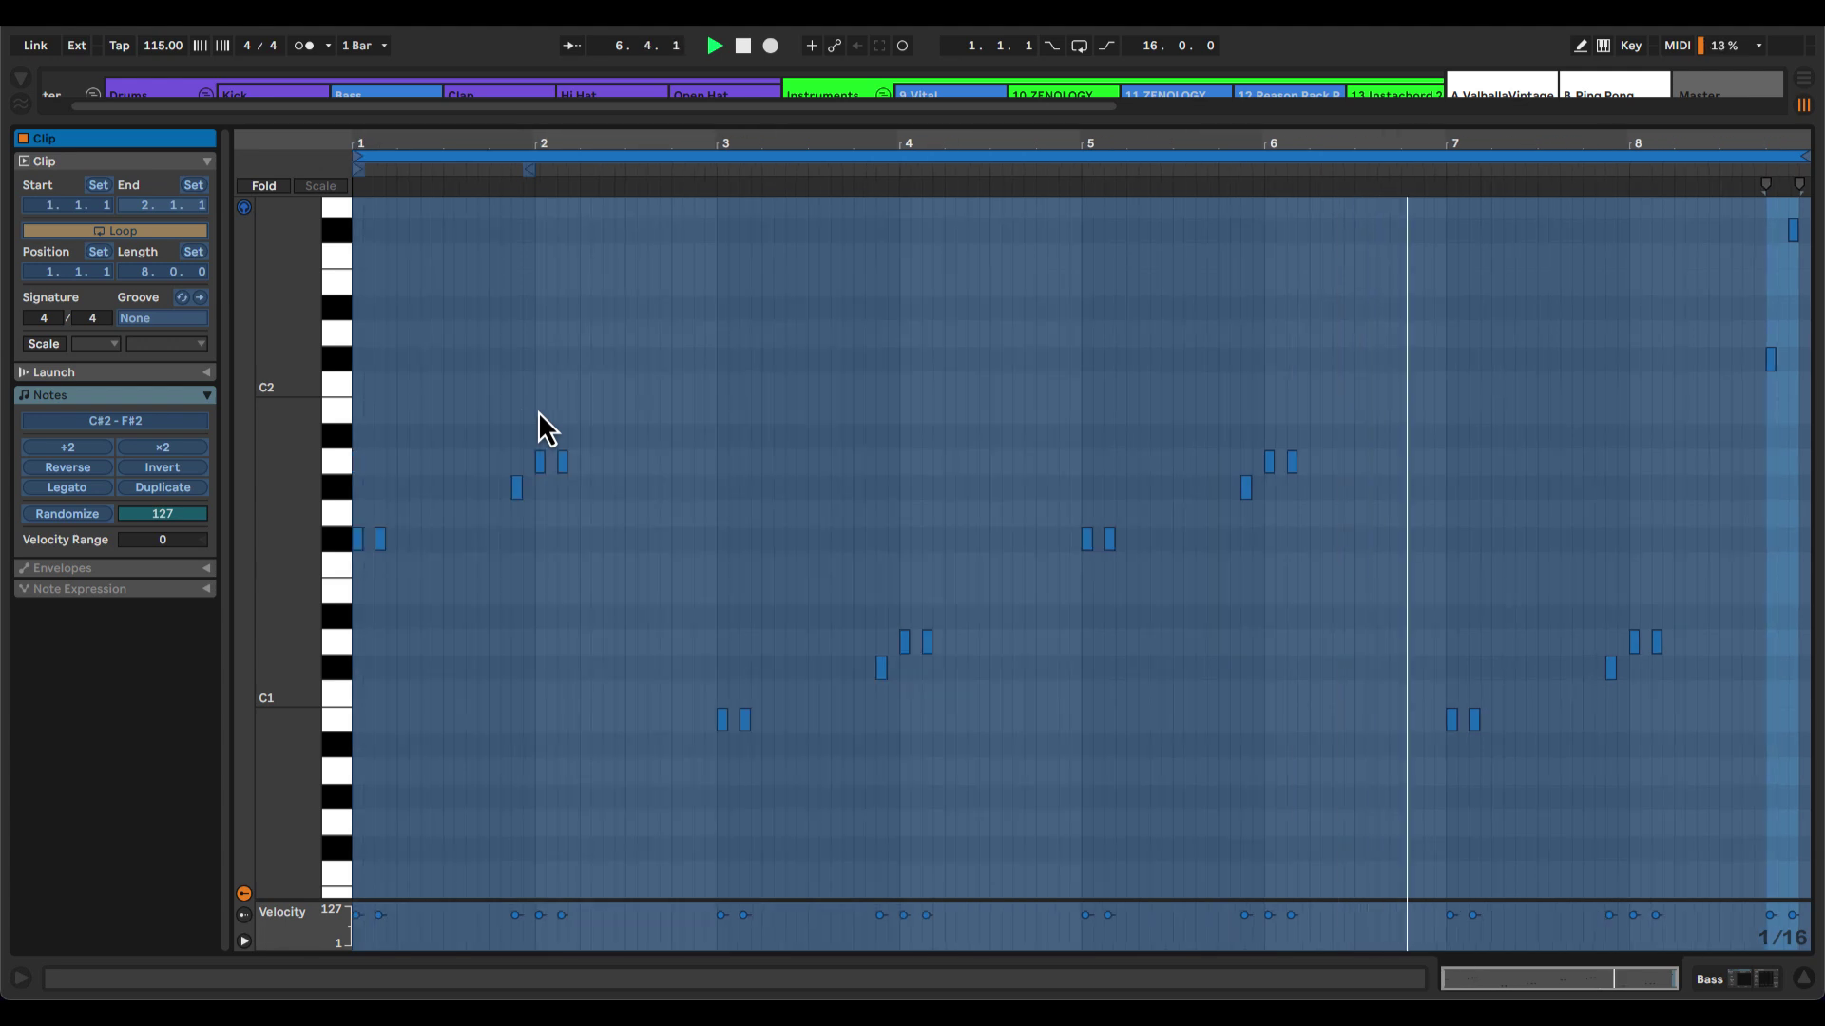
# - Reveal the session clips and open the 9 Vital track's MIDI clip to examine its chord notes
pyautogui.moveTo(1034, 122); pyautogui.dragTo(1028, 198)
pyautogui.click(998, 120)
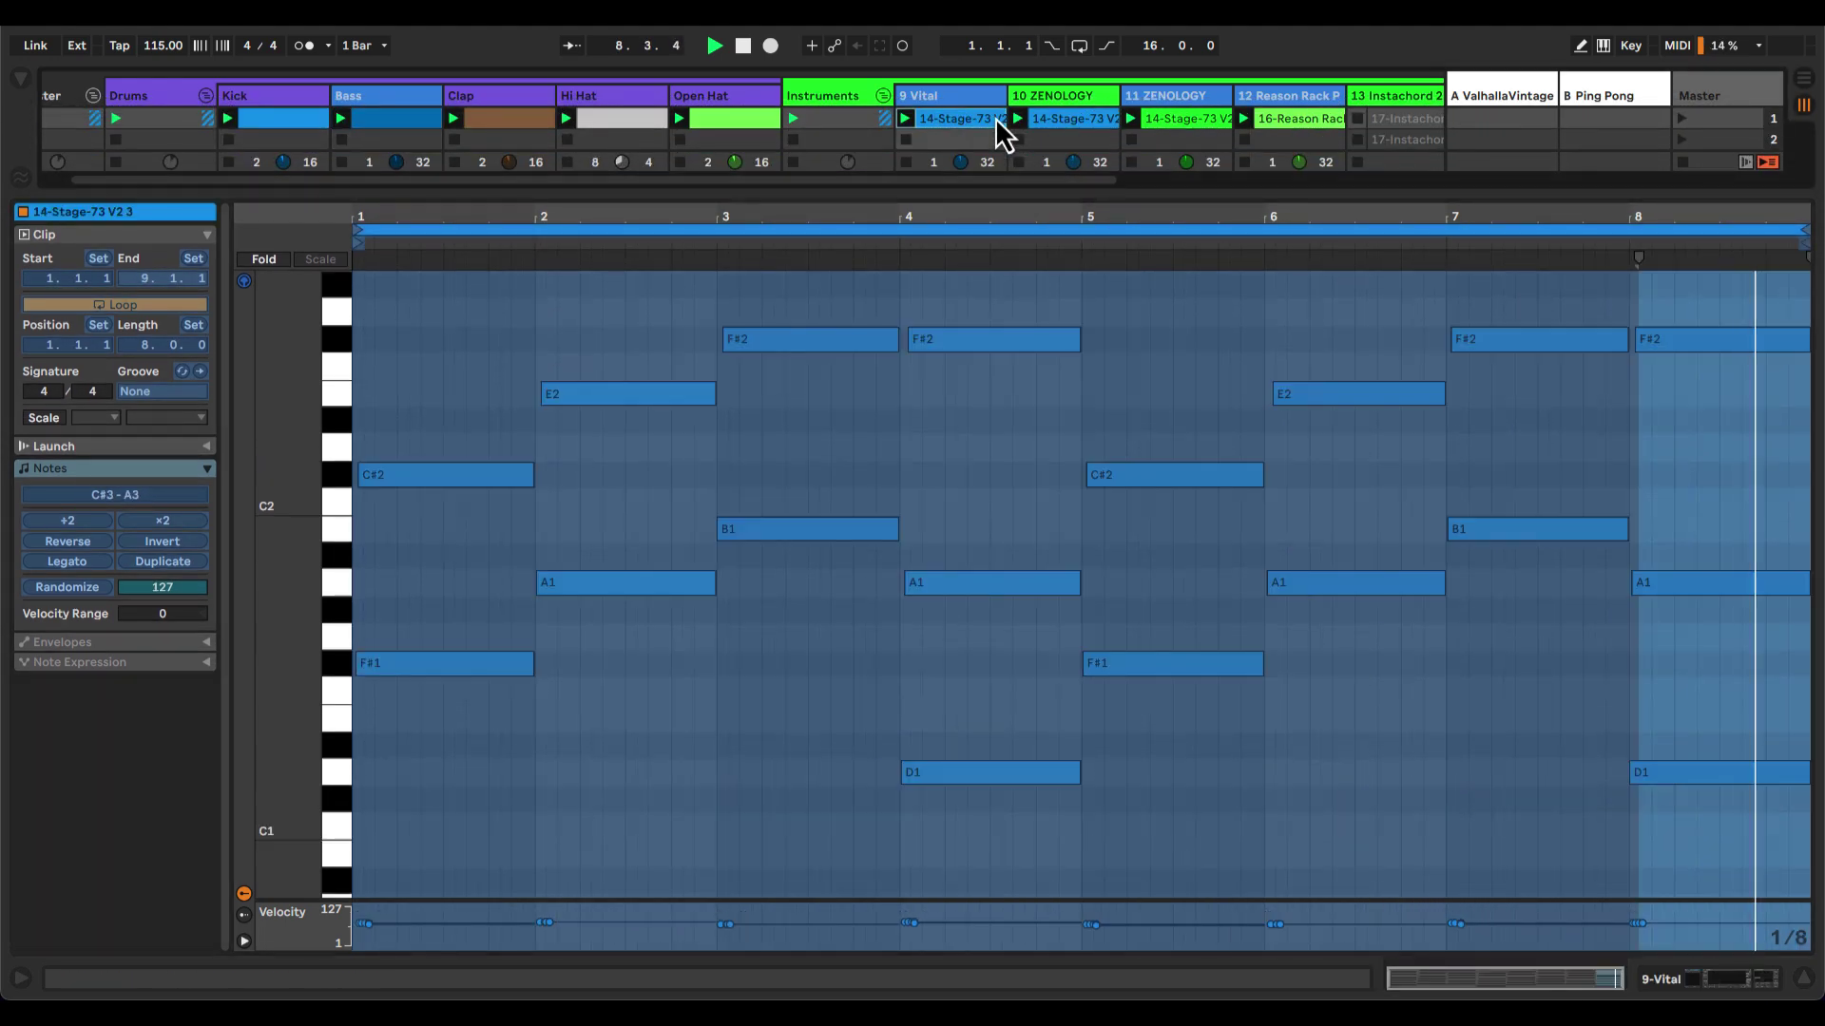
pyautogui.scroll(5, 921, 433)
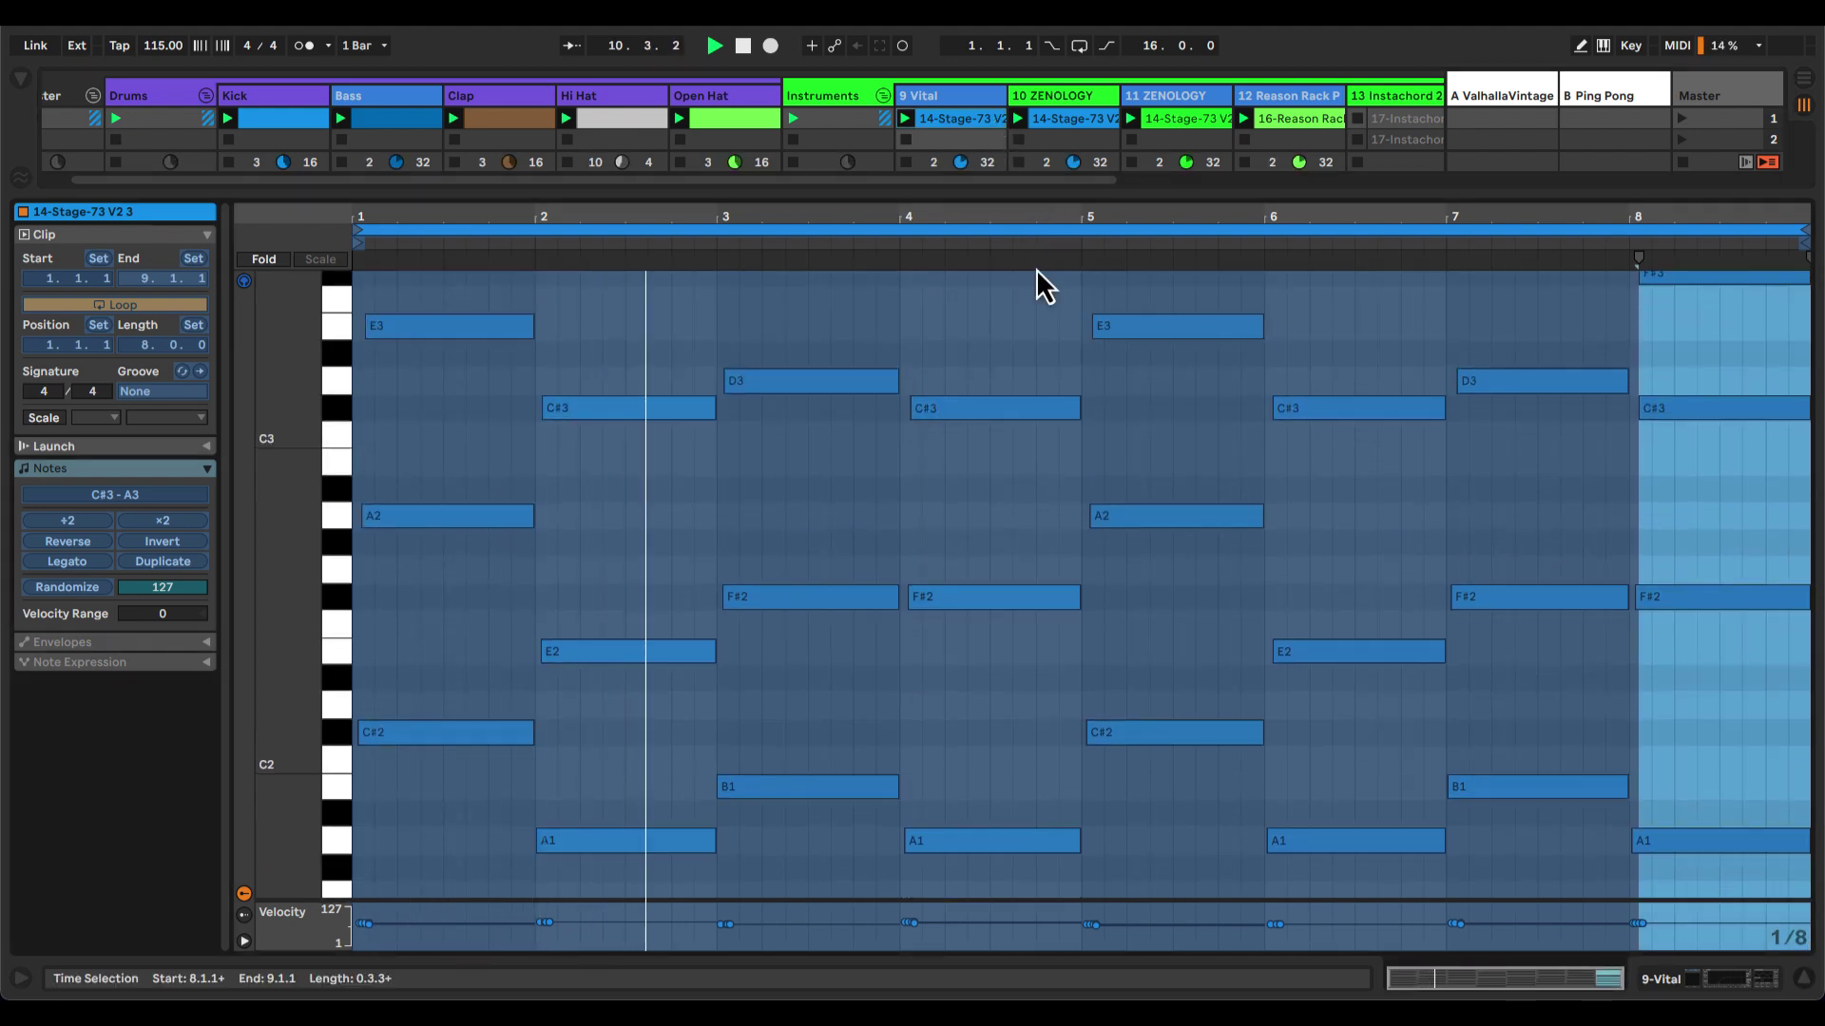
# - Reveal the full mixer, examine the chord notes in the 10 ZENOLOGY track's MIDI clip, and stop playback
pyautogui.moveTo(1064, 196); pyautogui.dragTo(1057, 601)
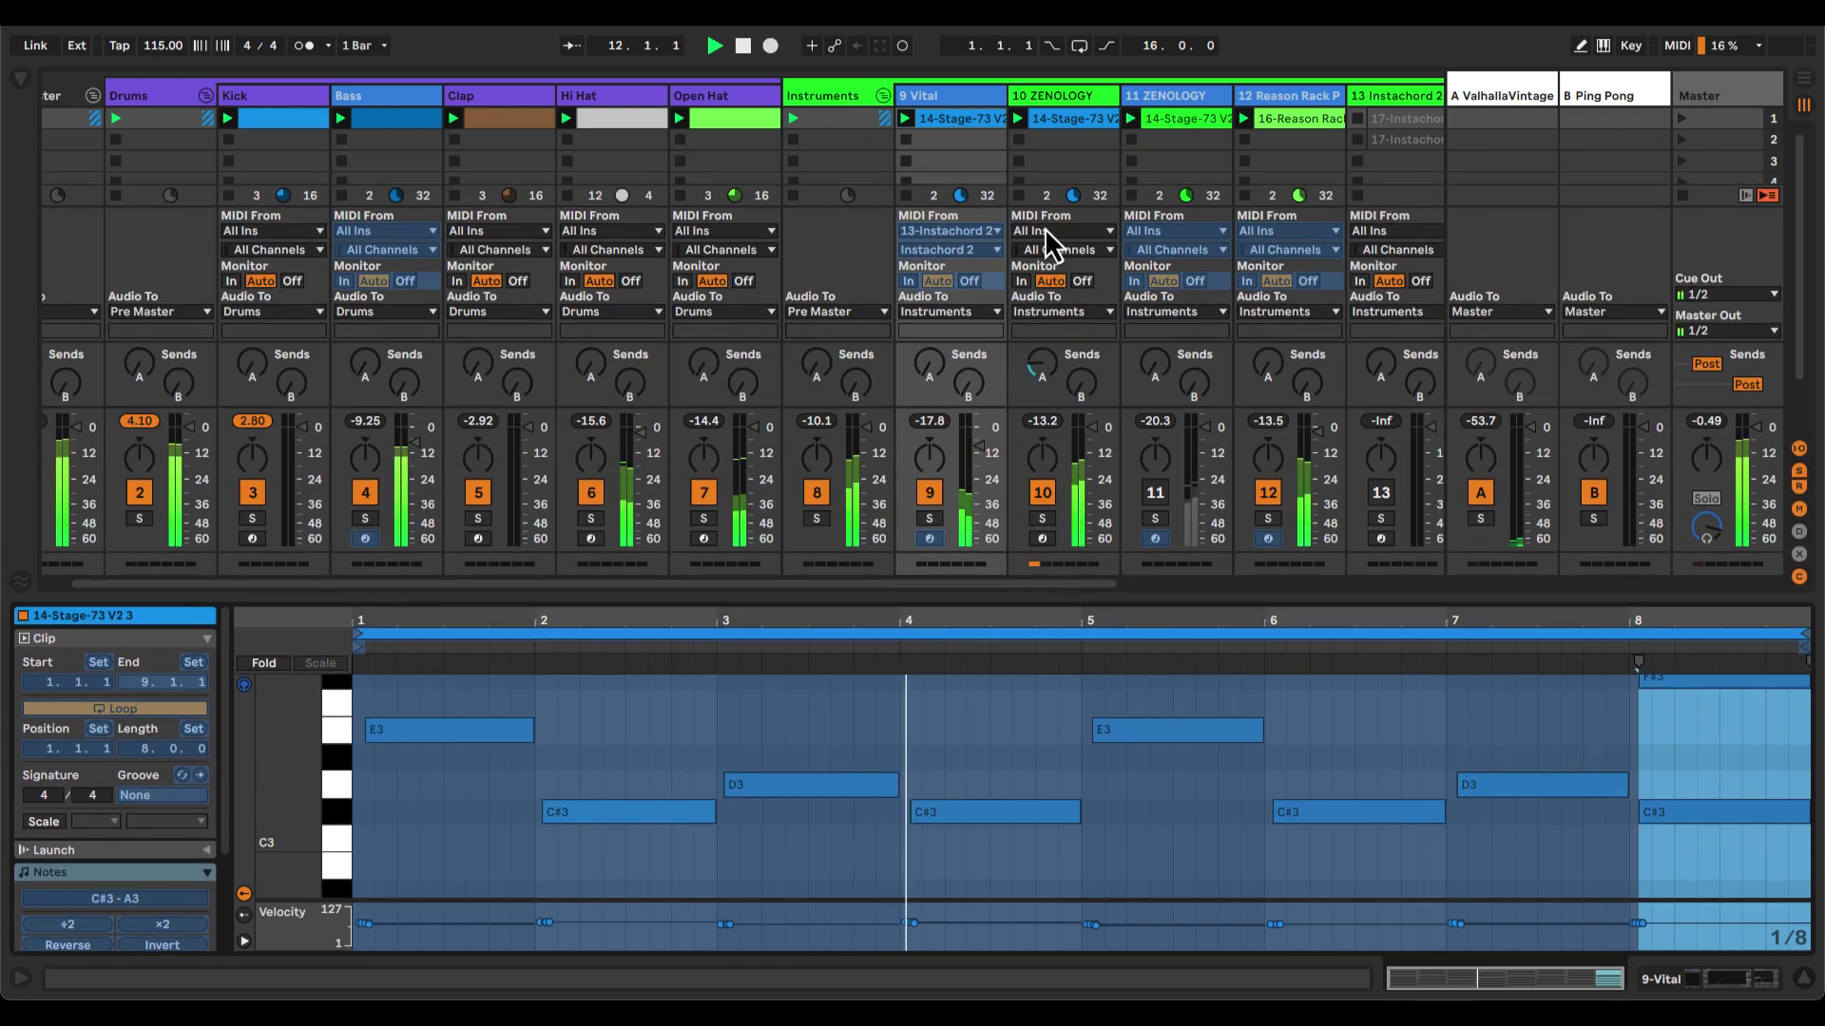
pyautogui.click(1051, 122)
pyautogui.scroll(-8, 827, 830)
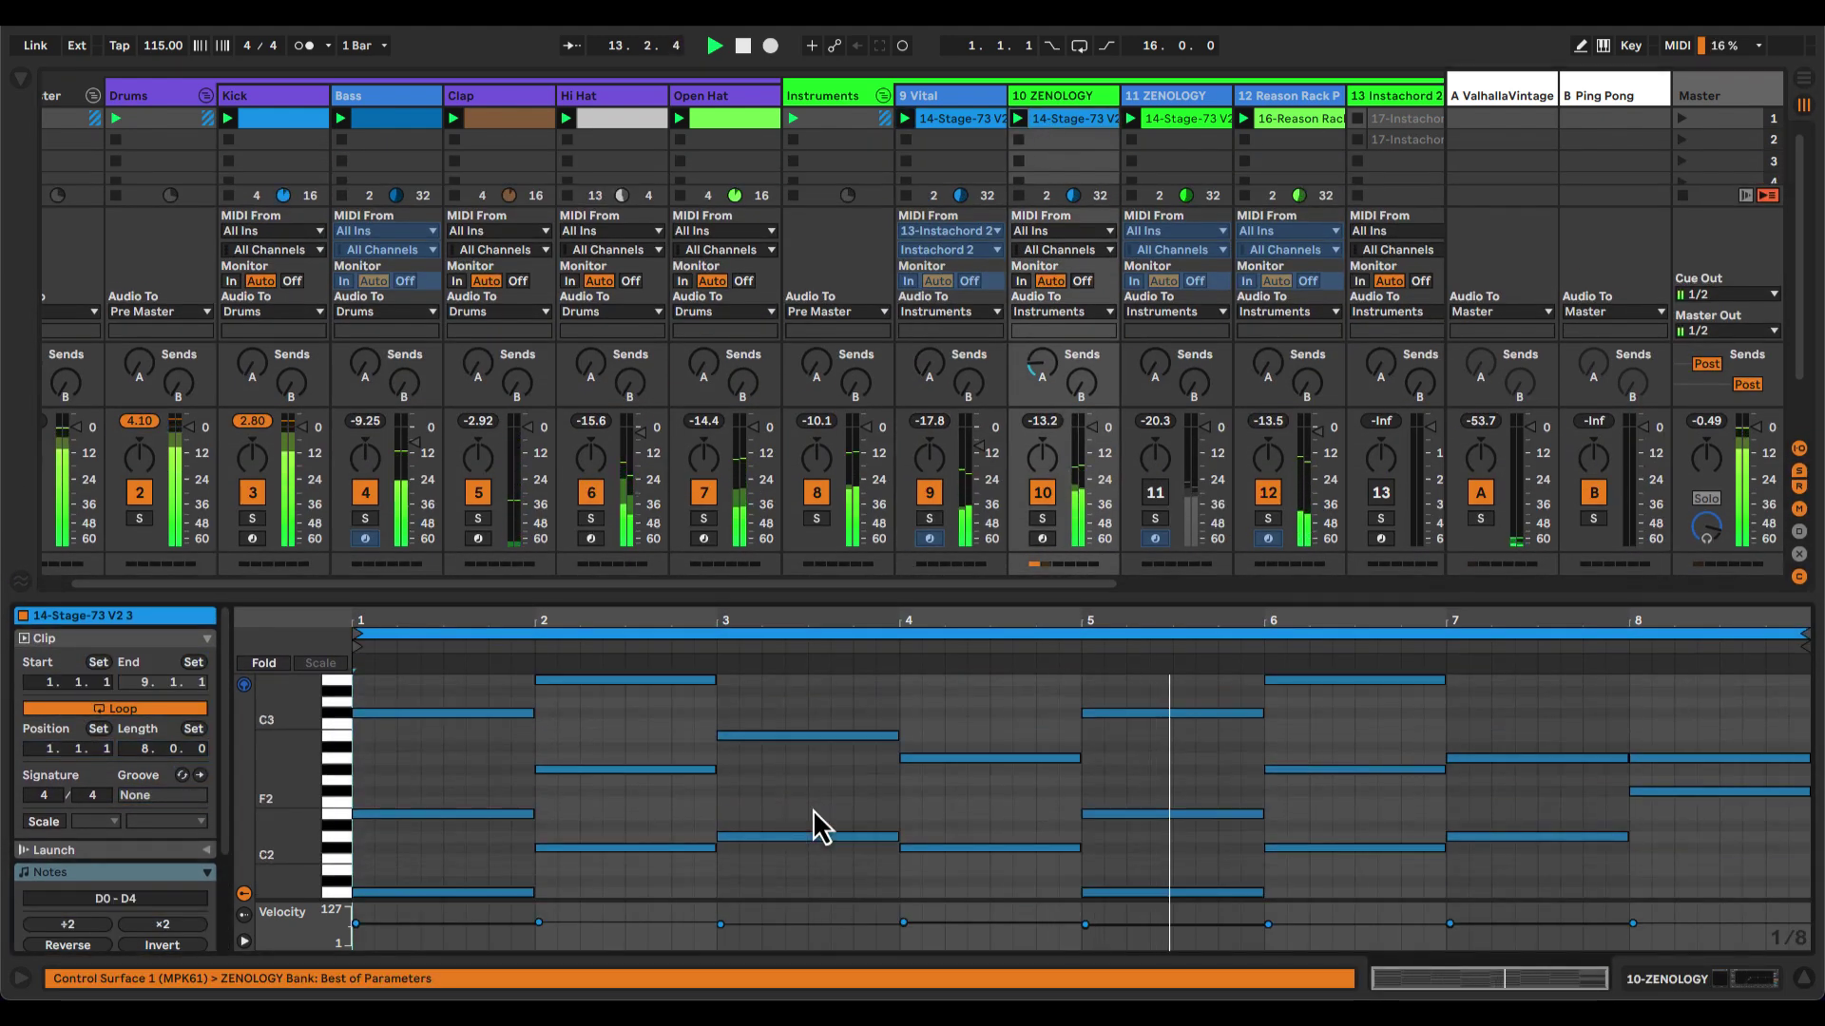
pyautogui.scroll(-5, 1140, 699)
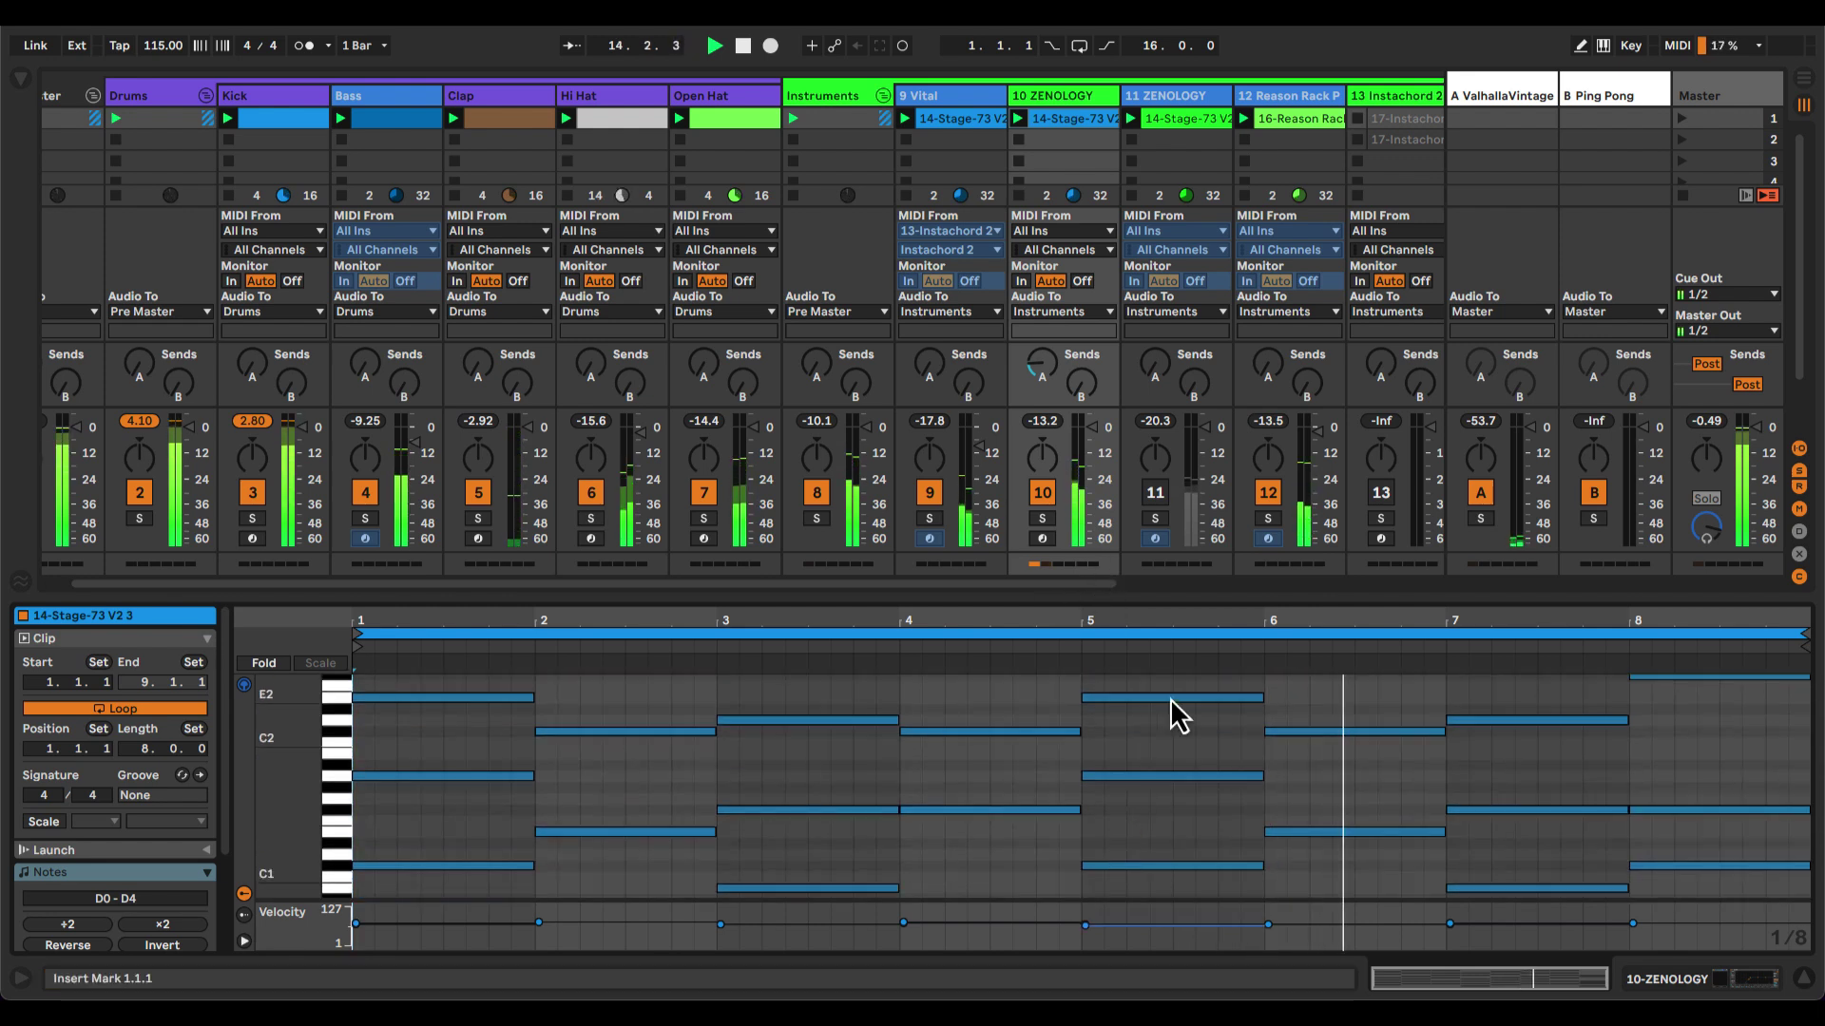
pyautogui.scroll(-2, 1181, 708)
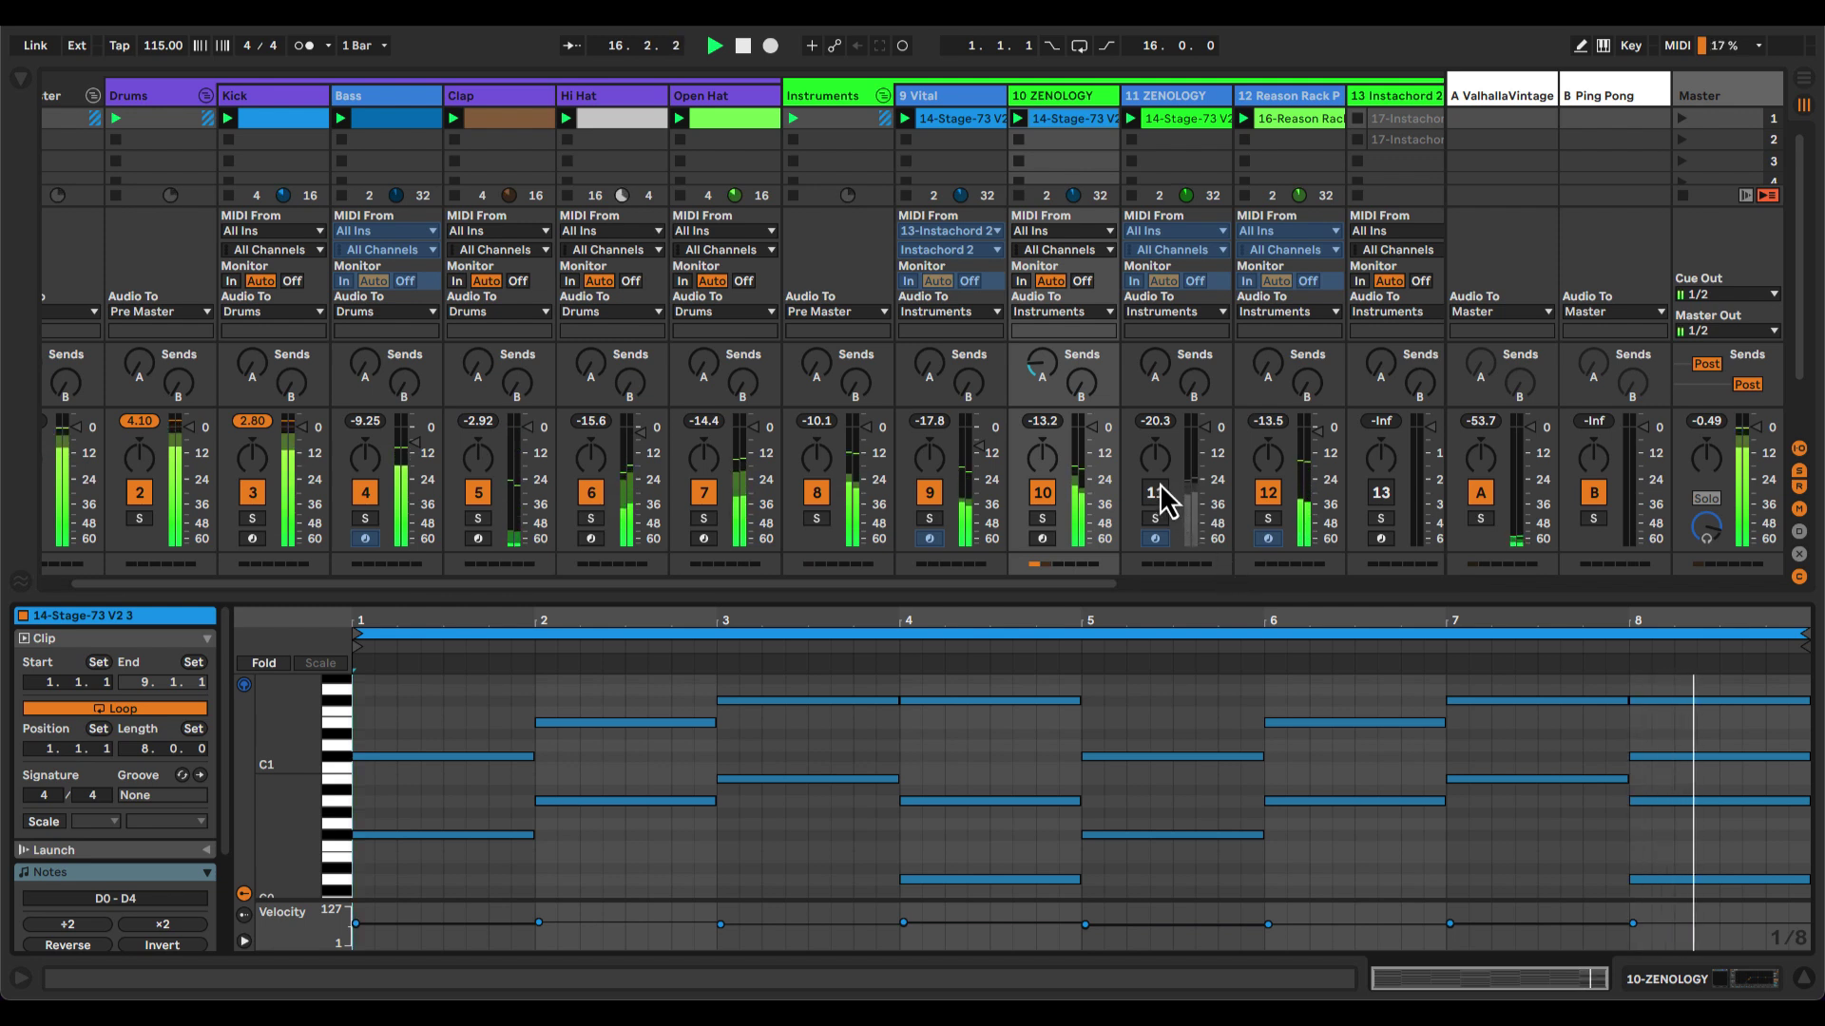
pyautogui.press('space')
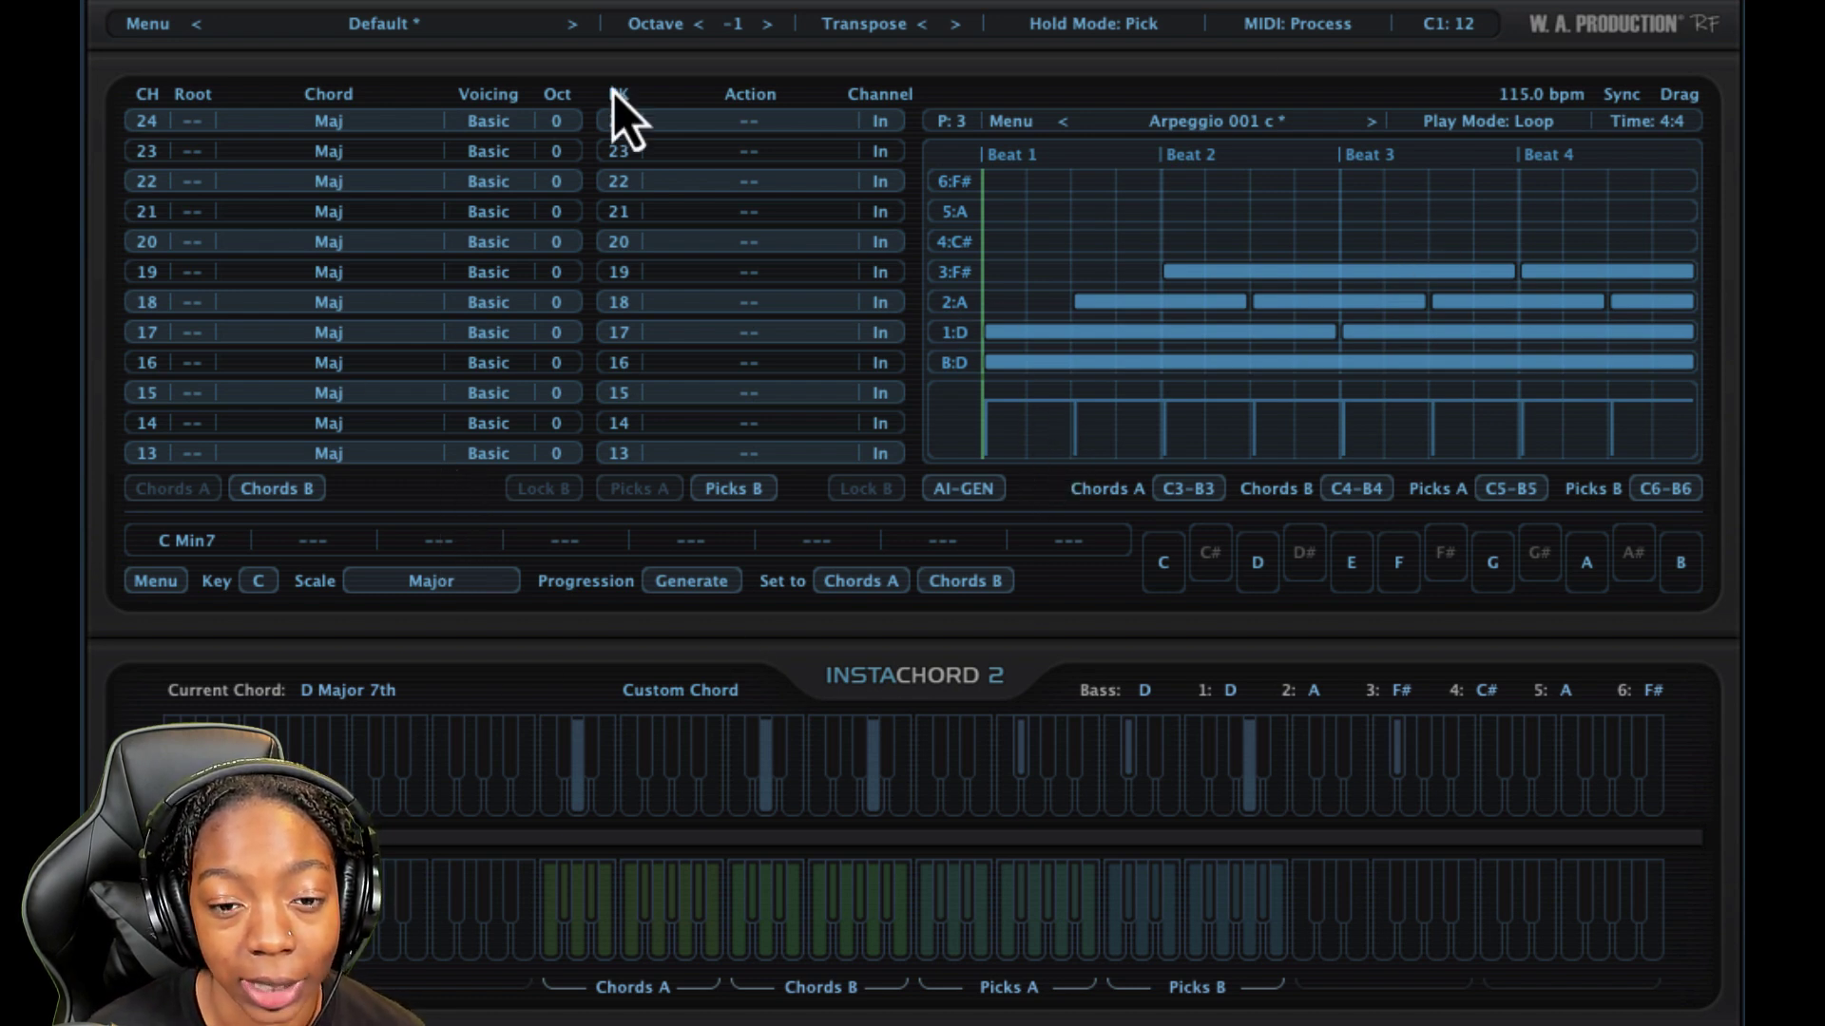
# - Switch to InstaChord 2 and examine the Factory 01 presets without loading one
pyautogui.click(415, 28)
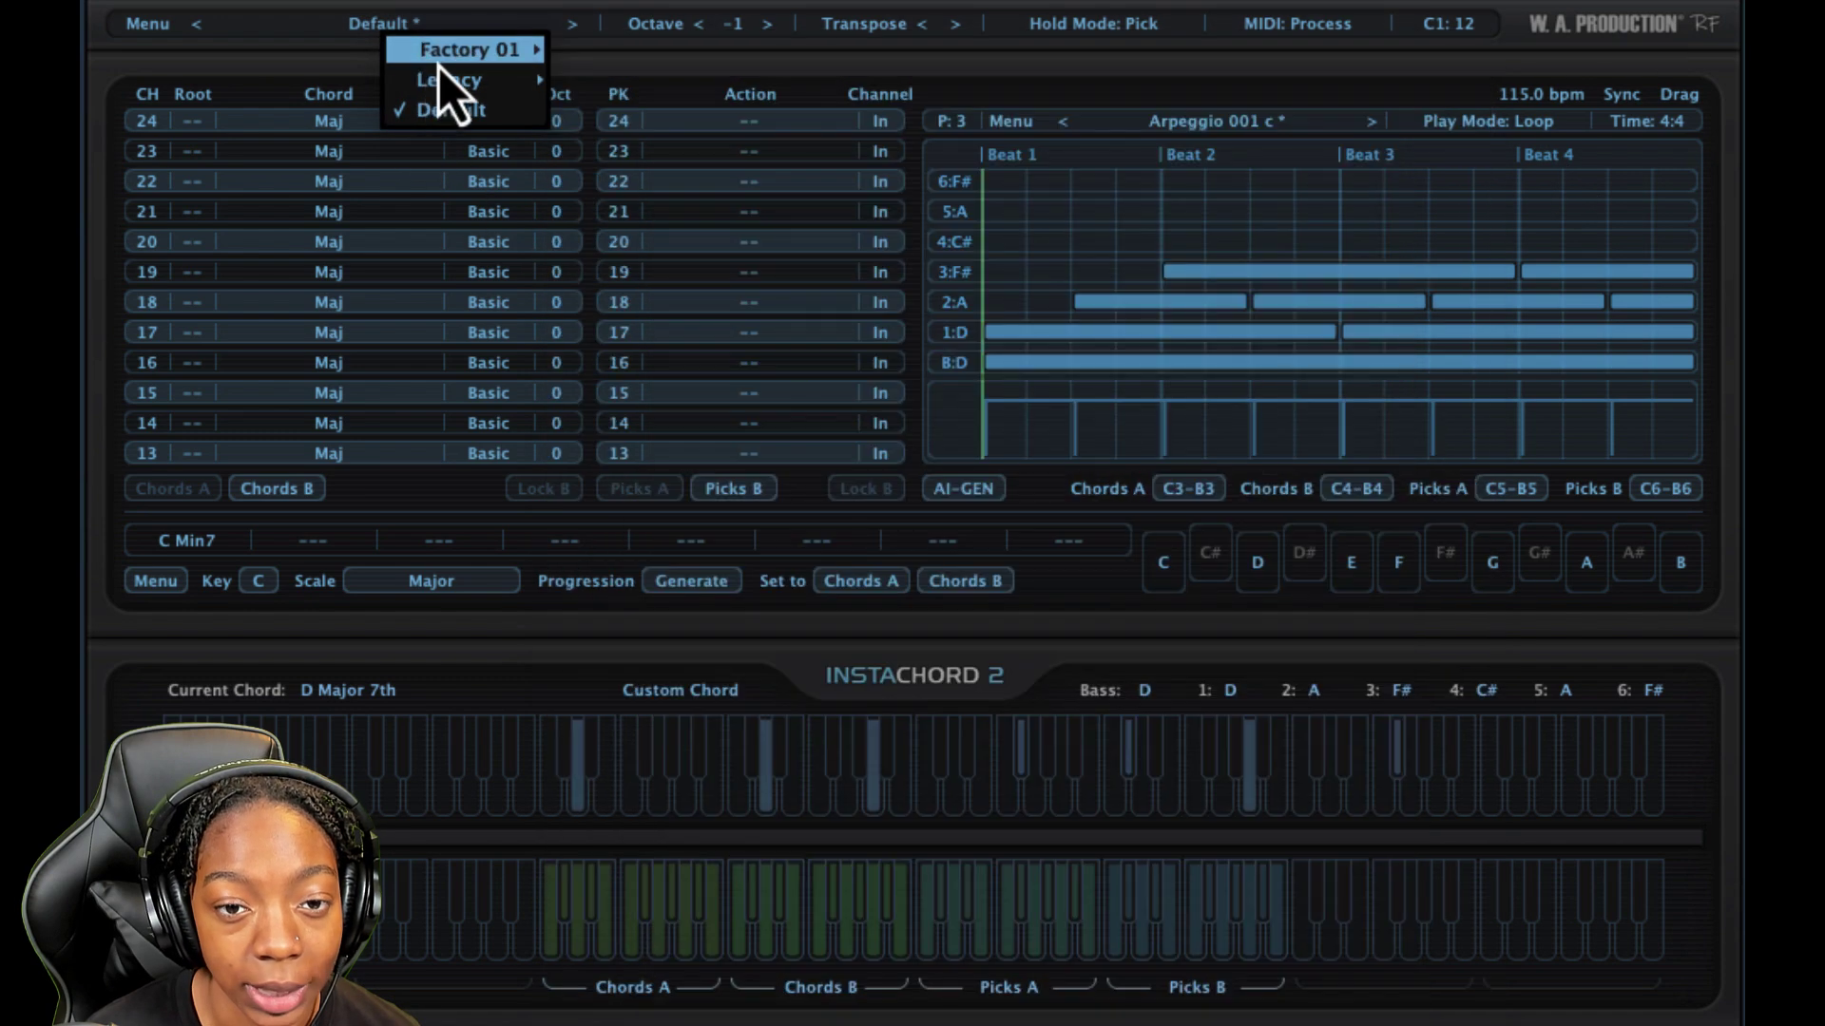
pyautogui.moveTo(487, 52)
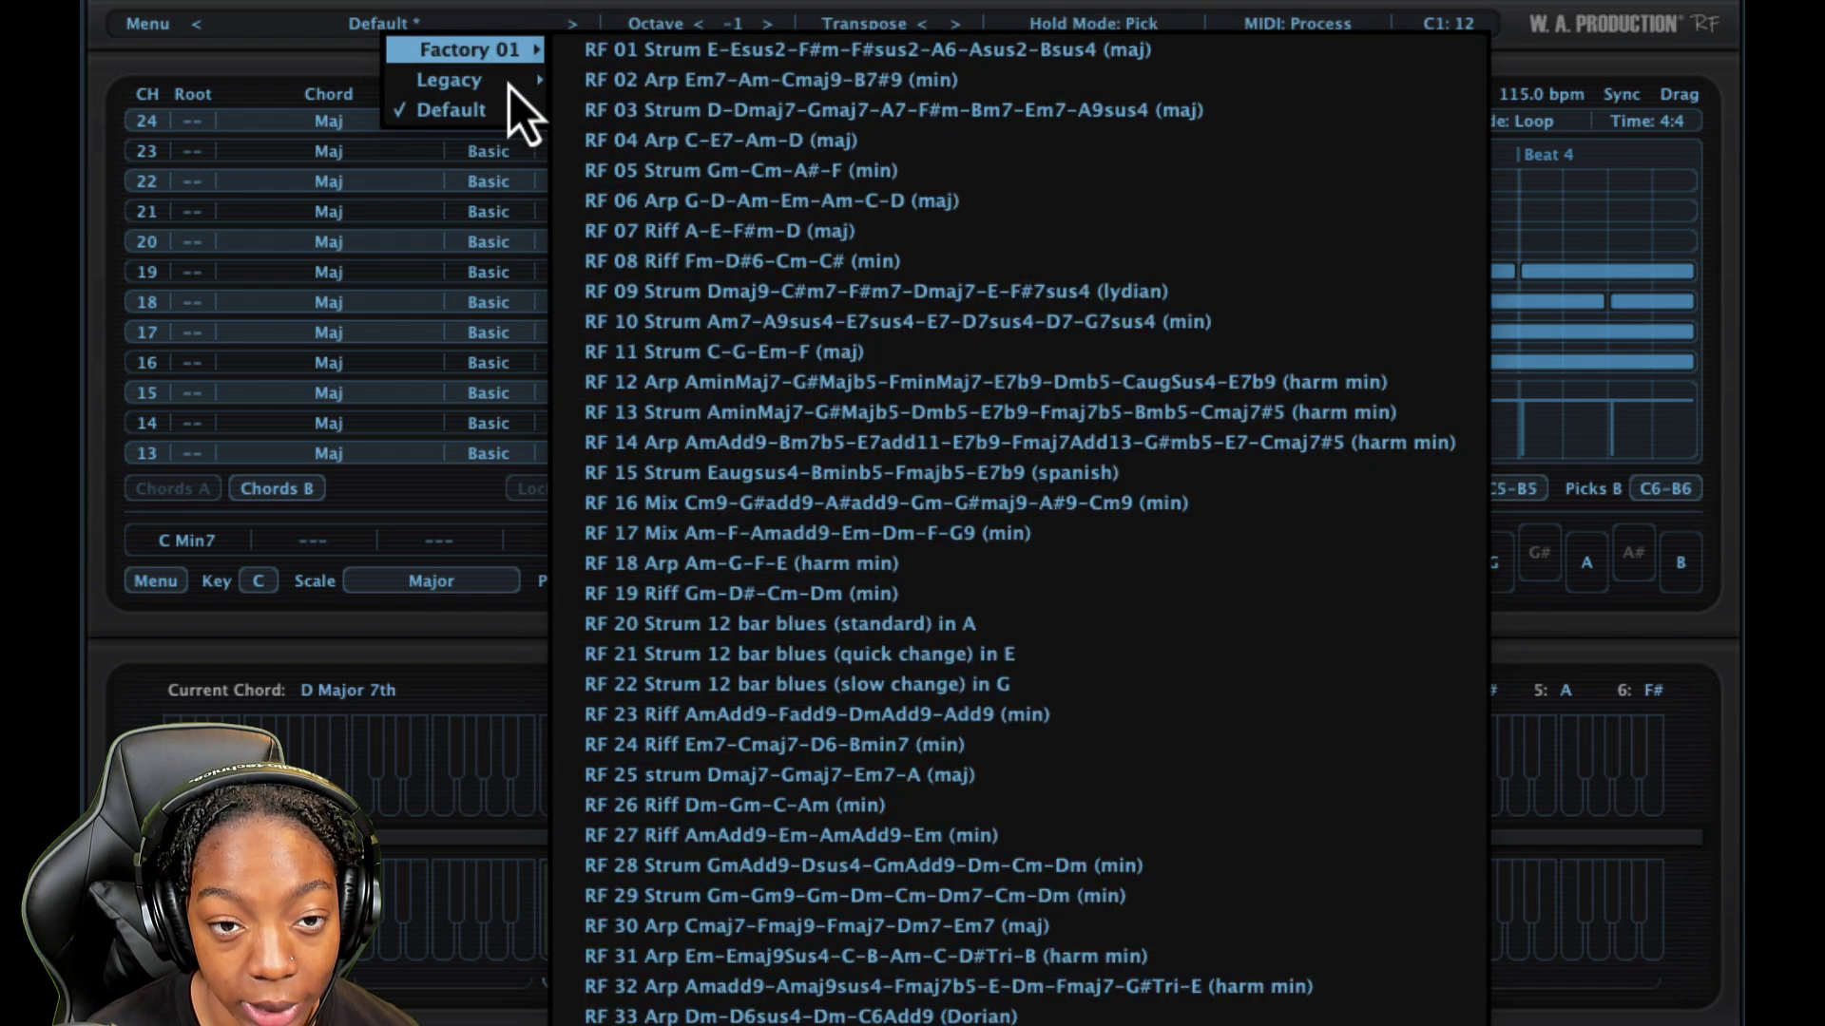
pyautogui.moveTo(517, 97)
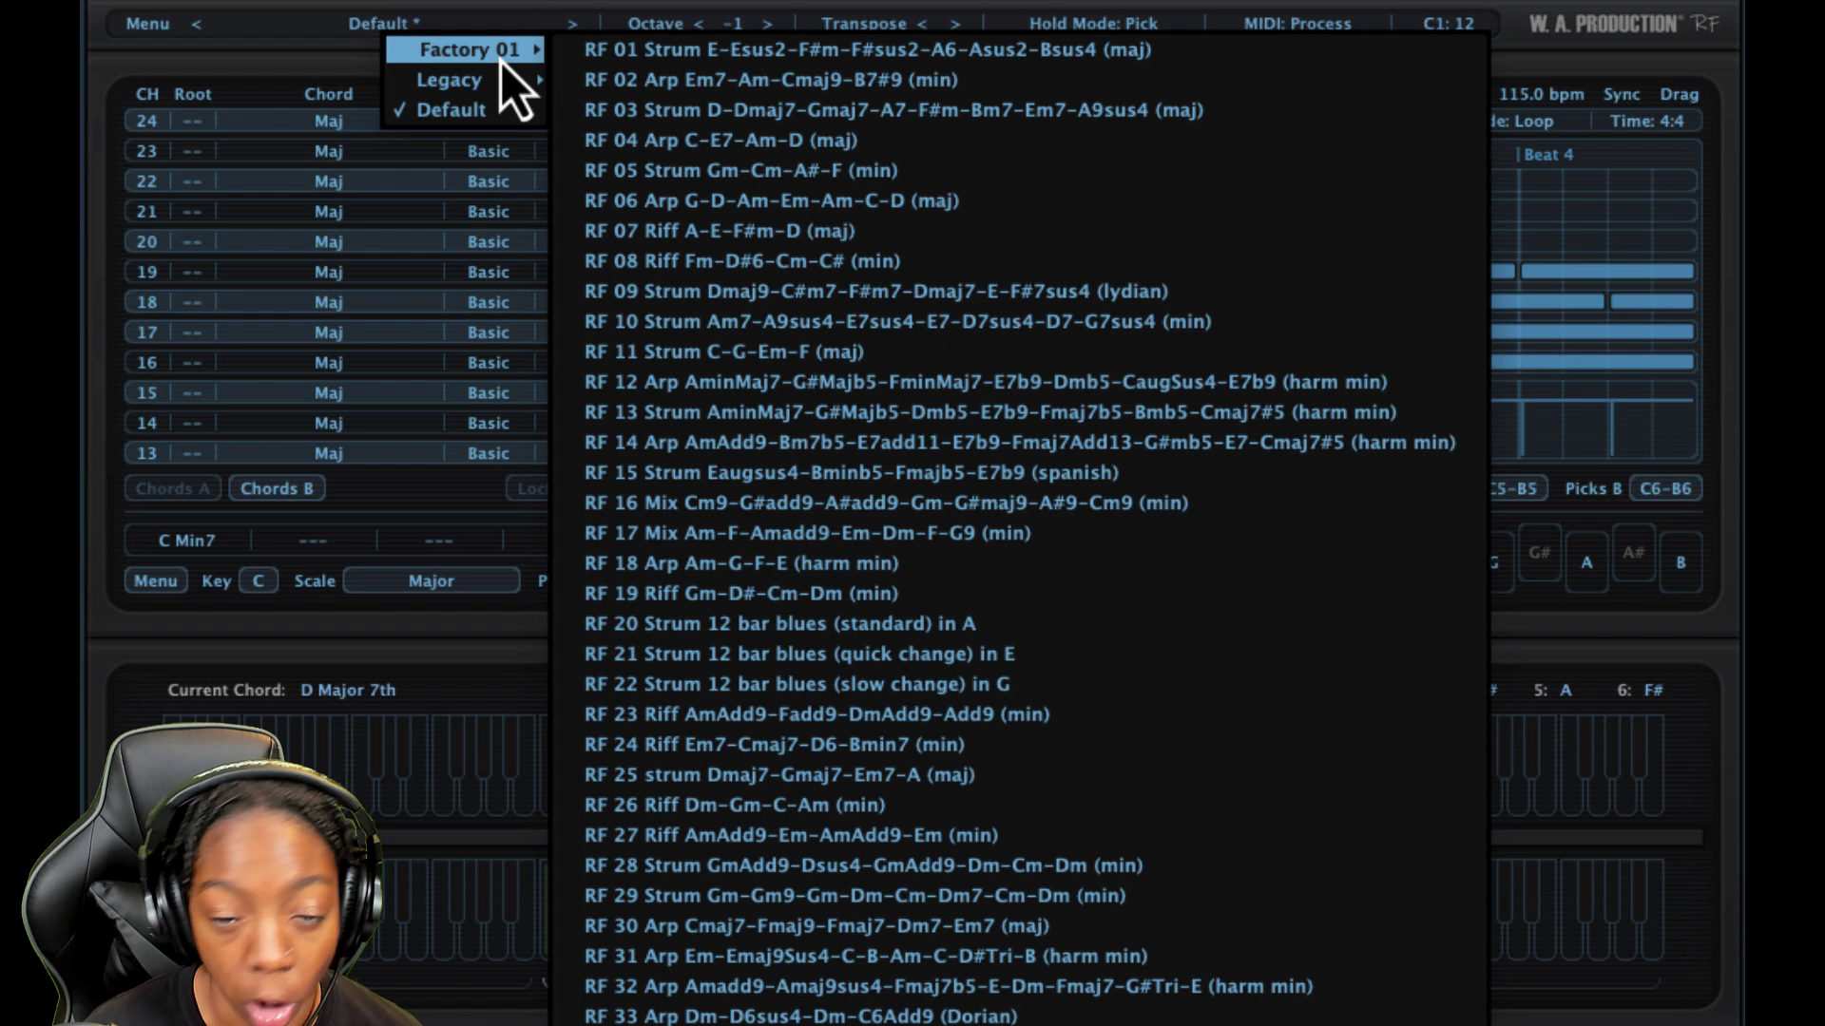
pyautogui.click(391, 31)
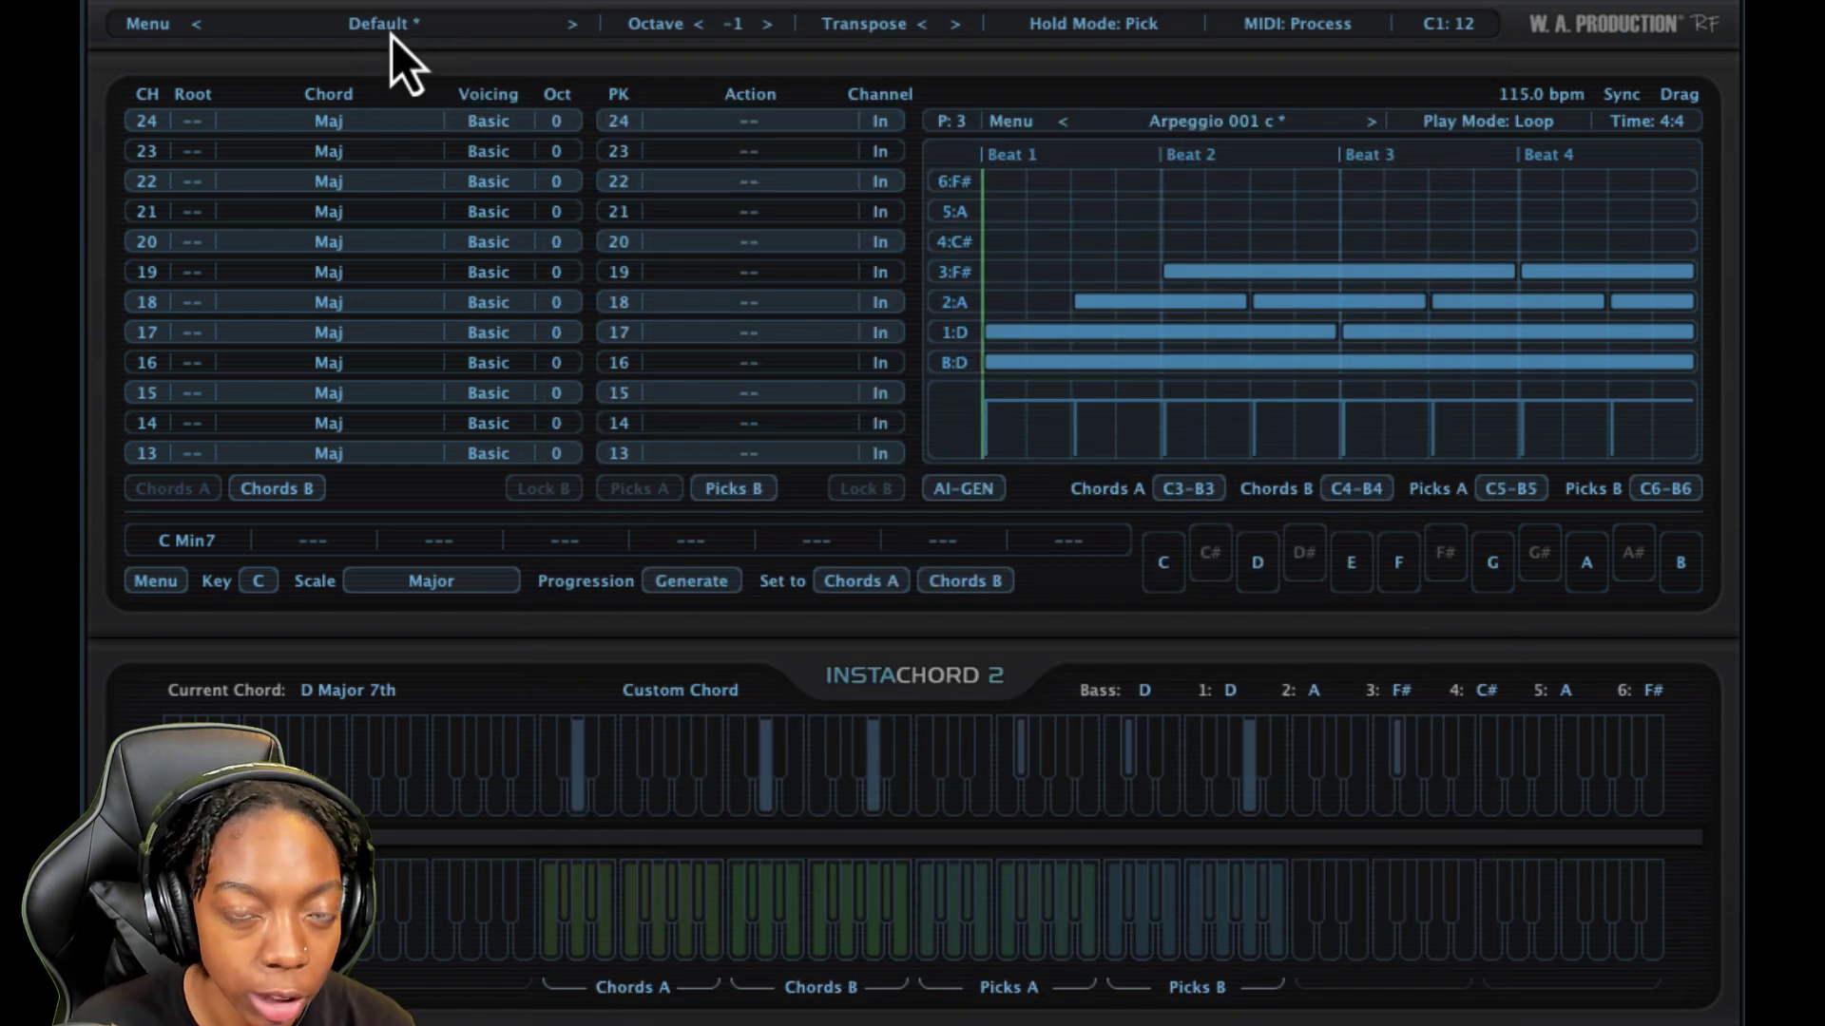